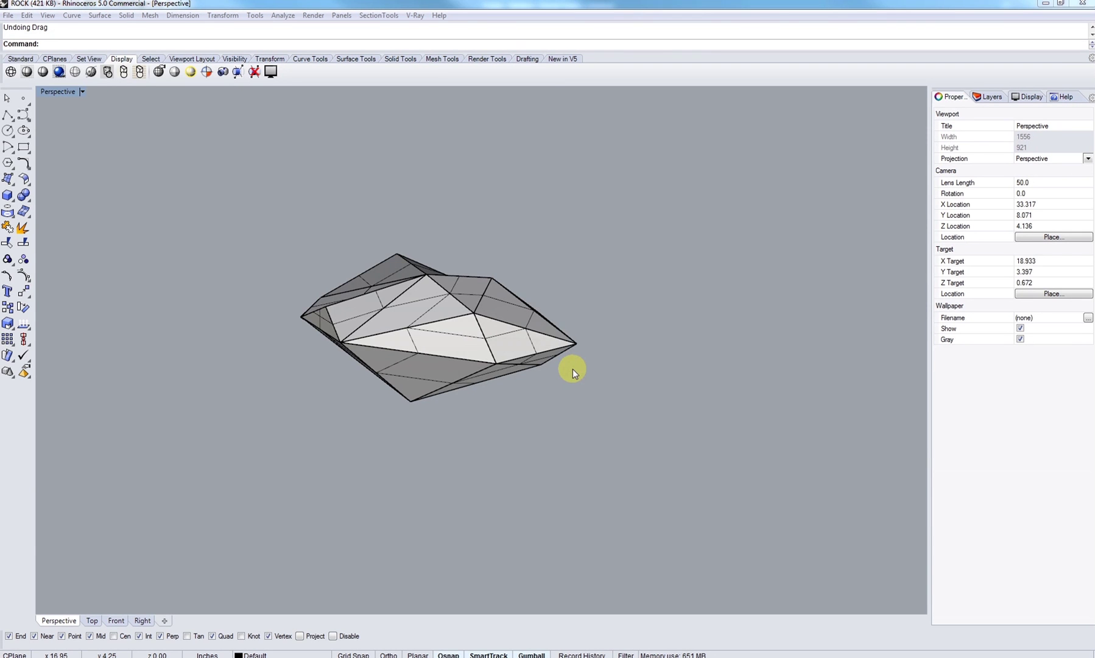
Examine the faceted rock from several sides to judge its shape.
right_drag(453, 391, 521, 364)
right_drag(394, 382, 488, 382)
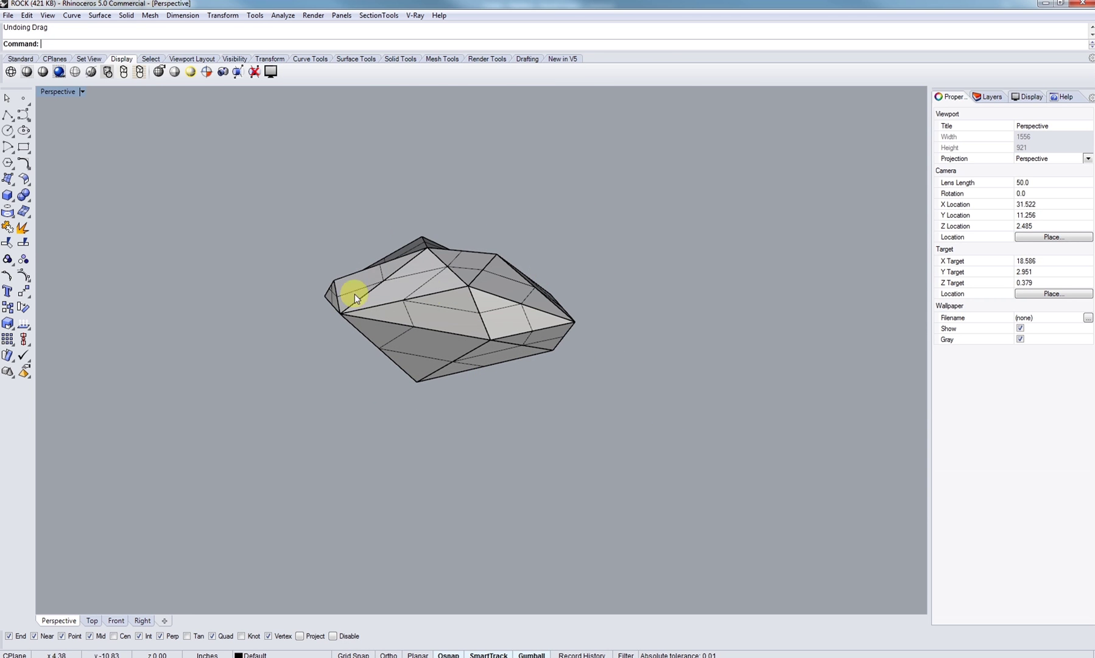
shift+right_drag(384, 286, 516, 332)
right_drag(517, 332, 444, 345)
right_drag(501, 283, 733, 469)
scroll(397, 344, up, 3)
scroll(480, 330, down, 5)
click(426, 380)
click(733, 469)
right_drag(491, 420, 412, 440)
Adjust the rock's placement with the gumball and clear the selection.
click(463, 412)
drag(429, 443, 454, 393)
click(534, 291)
right_drag(533, 291, 701, 386)
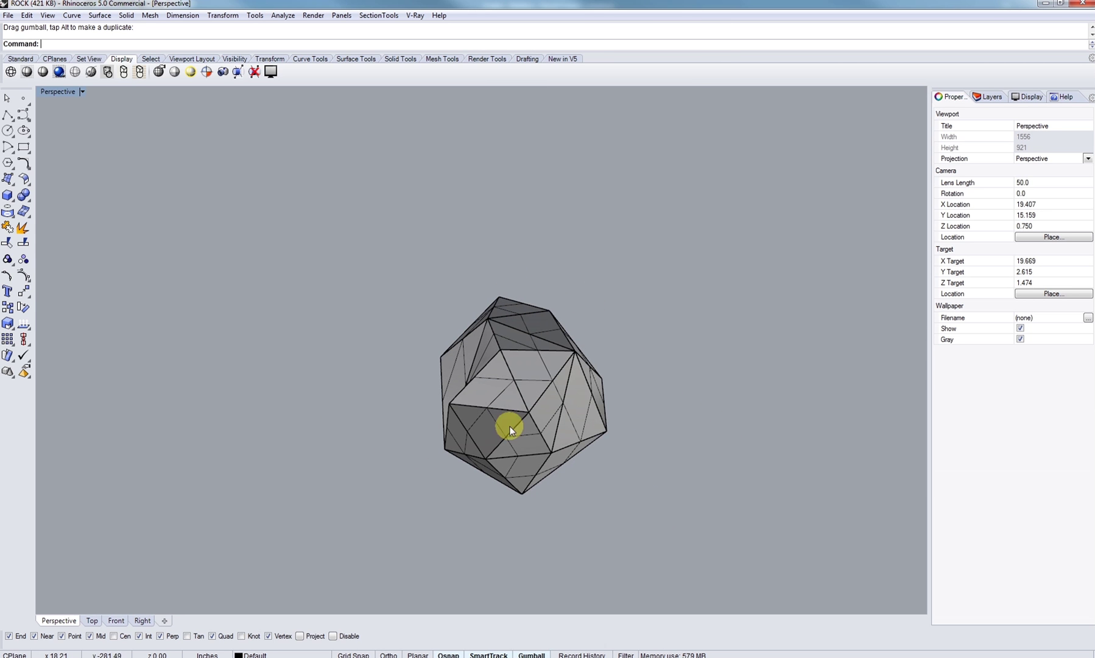
Create a solid bounding box around the rock, using the World coordinate system.
right_drag(524, 280, 453, 371)
click(454, 370)
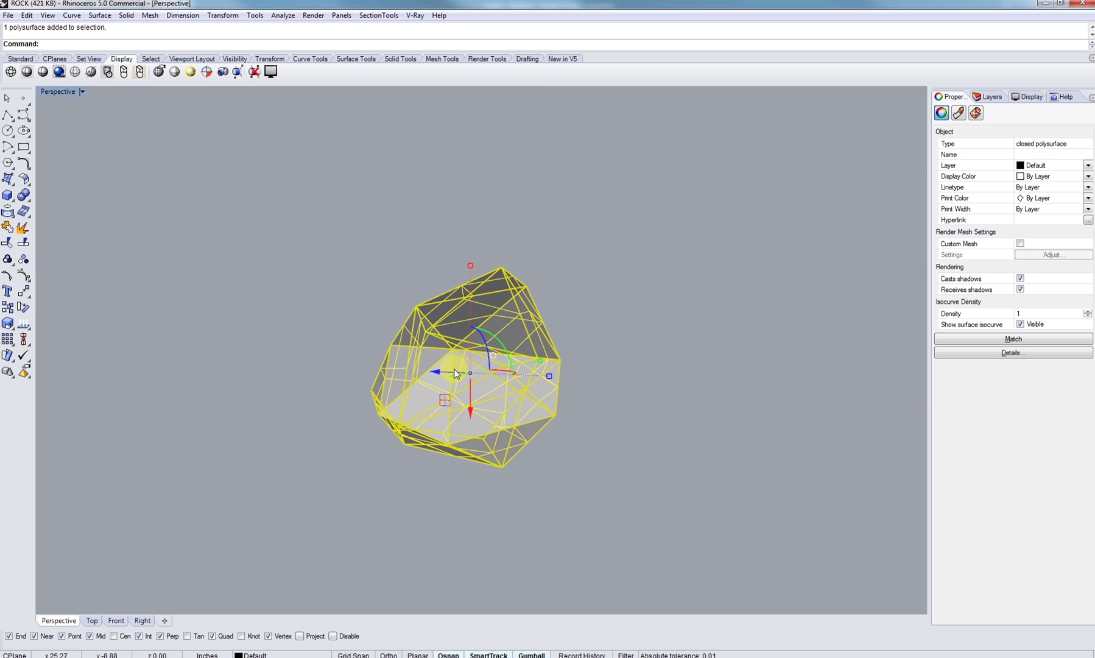
text(BoundingBox)
key(Return)
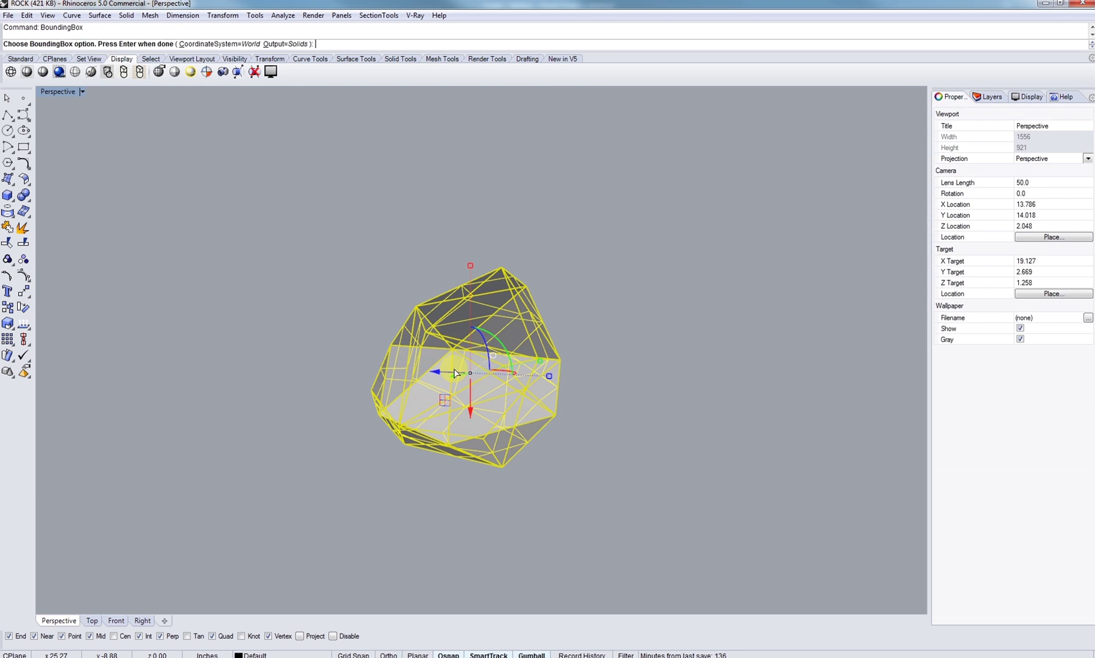
key(Return)
key(Escape)
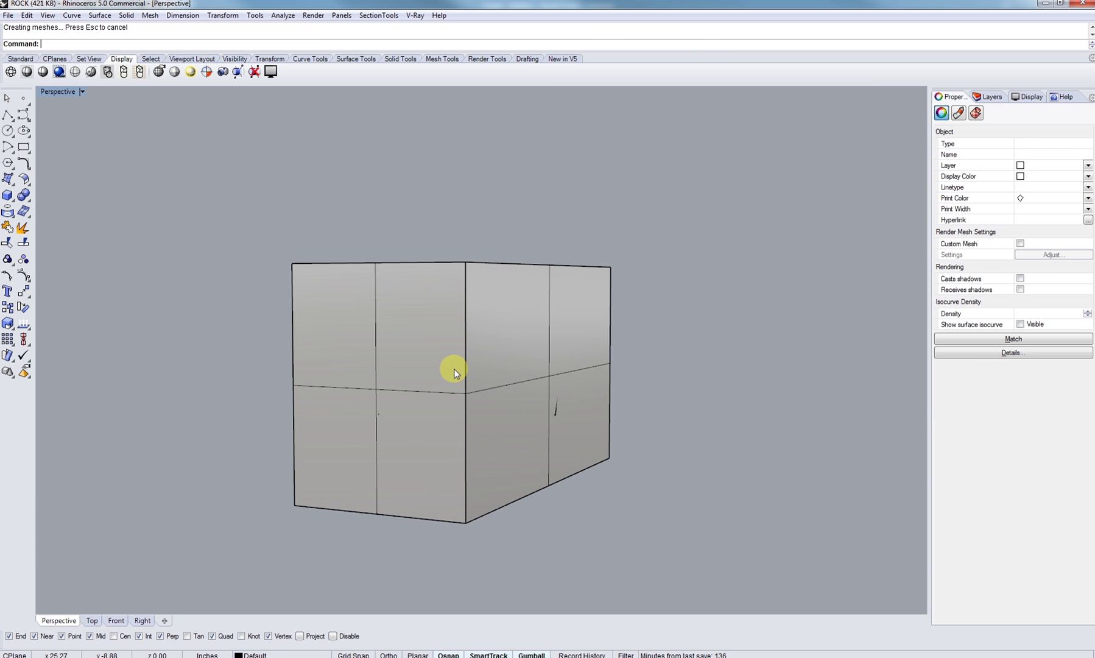
Draw a 1" vertical guide polyline upward from a top corner of the bounding box.
mouse_move(572, 355)
right_down()
mouse_move(356, 366)
mouse_move(382, 399)
mouse_move(281, 464)
mouse_move(340, 465)
mouse_move(536, 401)
mouse_move(508, 368)
mouse_move(666, 409)
mouse_move(484, 456)
mouse_move(537, 494)
right_up()
click(483, 456)
click(537, 494)
click(8, 131)
click(7, 117)
shift+right_drag(631, 241, 601, 304)
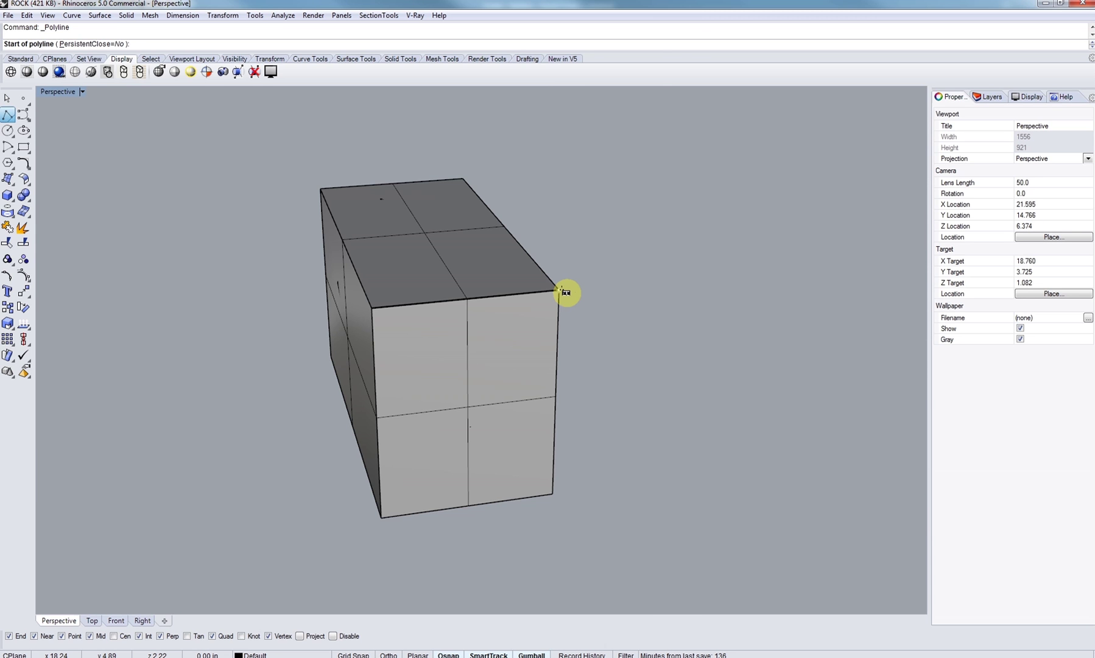
text(")
key(Return)
click(566, 217)
key(Return)
Draw a 1" guide polyline outward from the same corner, continuing the box's short top edge.
click(560, 290)
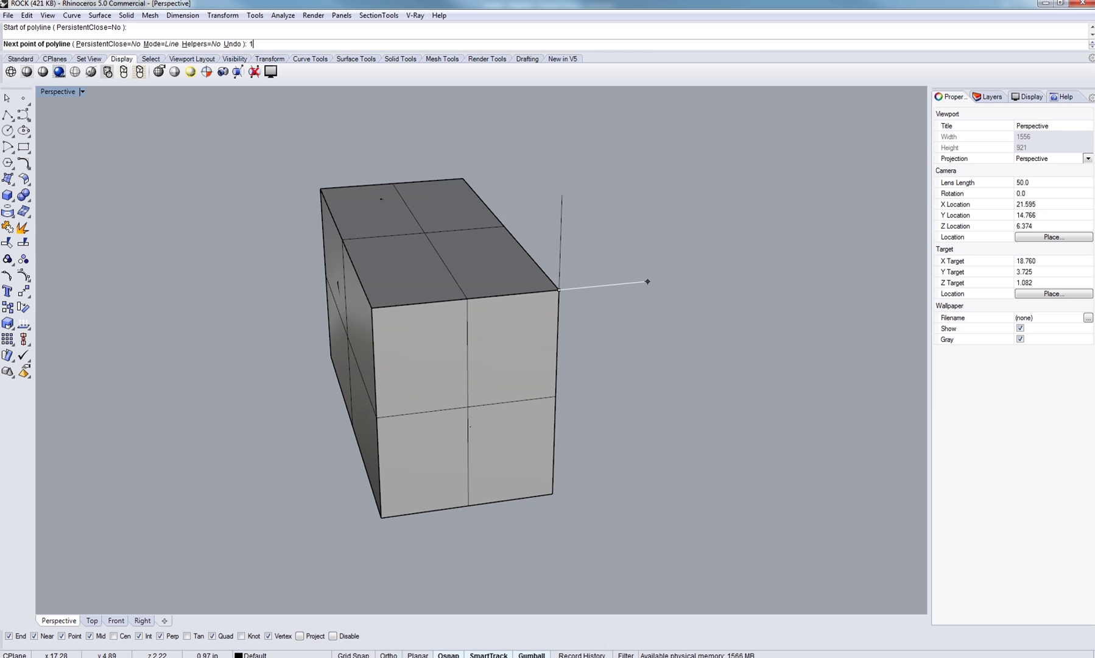
text(1")
key(Return)
click(650, 307)
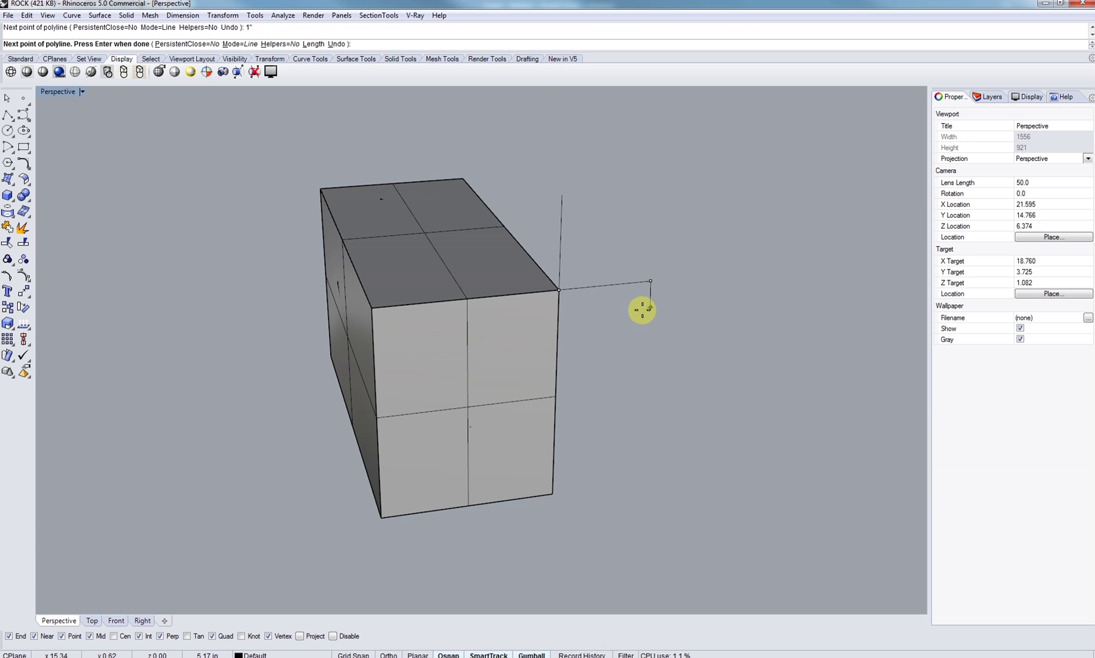
key(Return)
Draw a third 1" guide polyline from that corner, continuing the box's long top edge.
right_drag(611, 310, 597, 323)
key(Return)
click(575, 308)
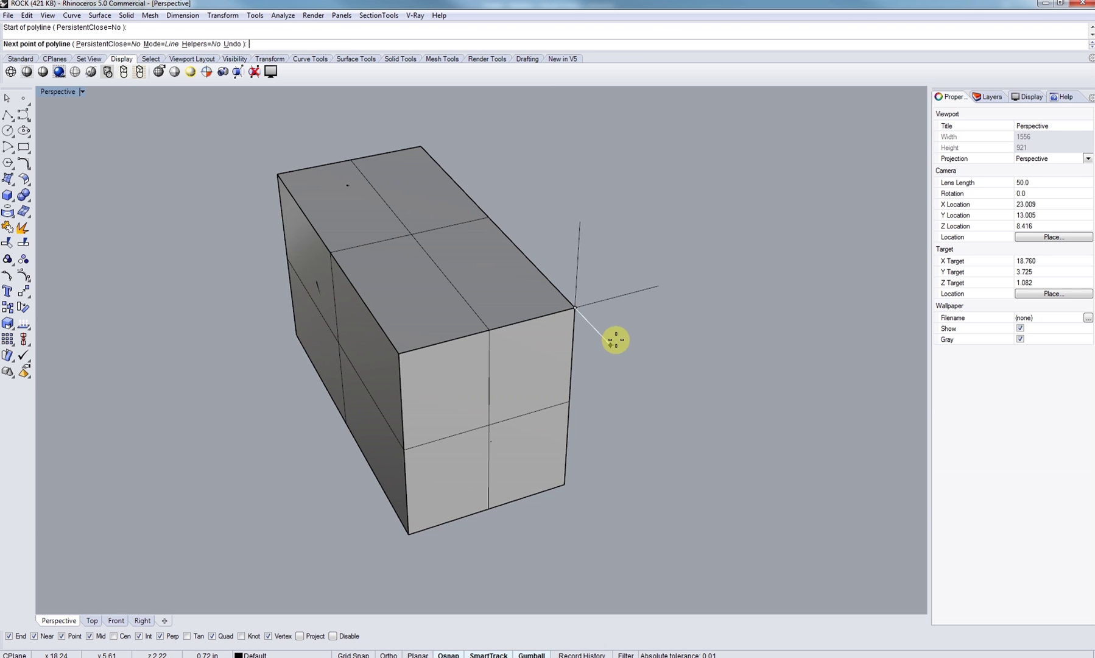
key(Return)
click(616, 339)
key(Return)
Stretch the box lengthwise with Scale1D from the midpoint of its long top edge to the end of the lengthwise guide.
mouse_move(577, 377)
shift+right_down()
mouse_move(539, 429)
mouse_move(560, 381)
shift+right_up()
click(466, 368)
right_drag(467, 367, 497, 381)
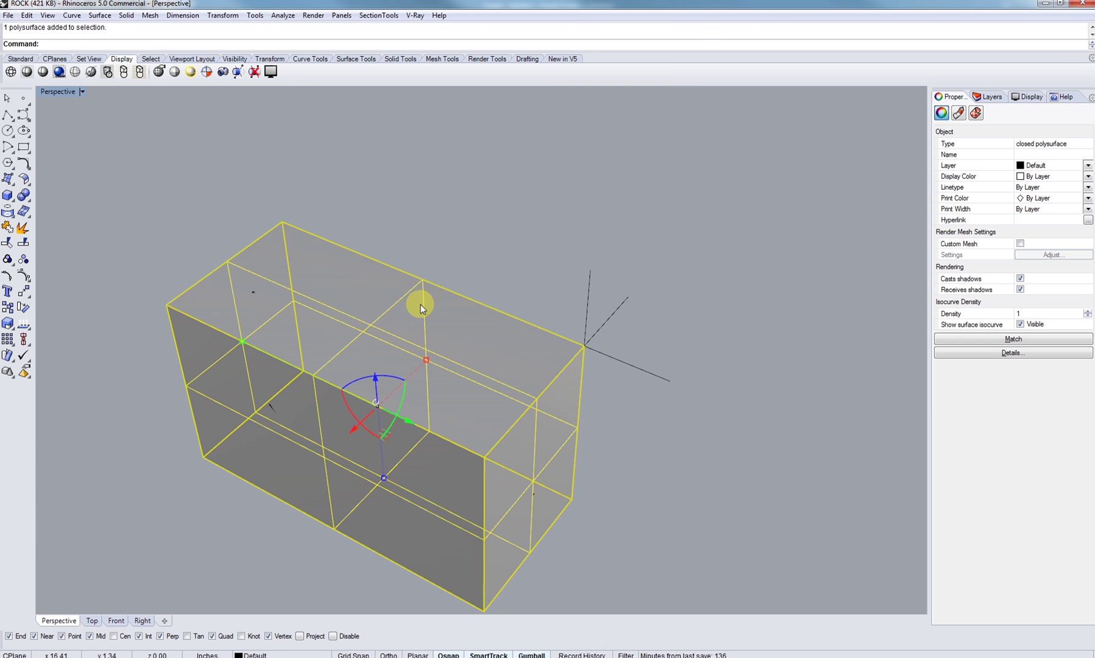
key(Return)
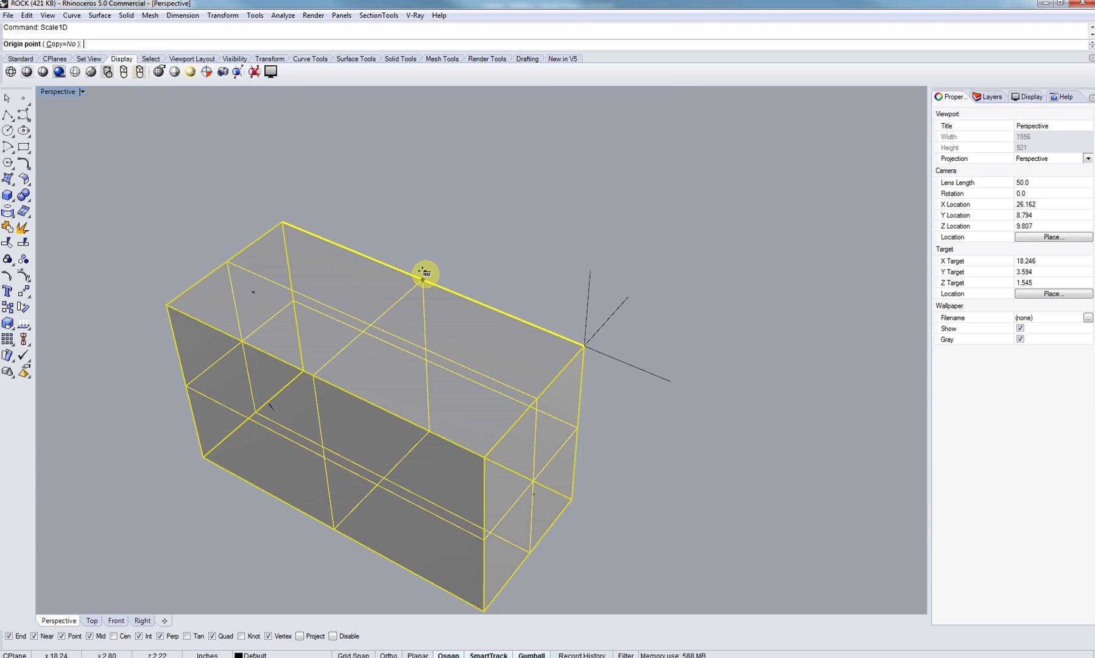
click(424, 274)
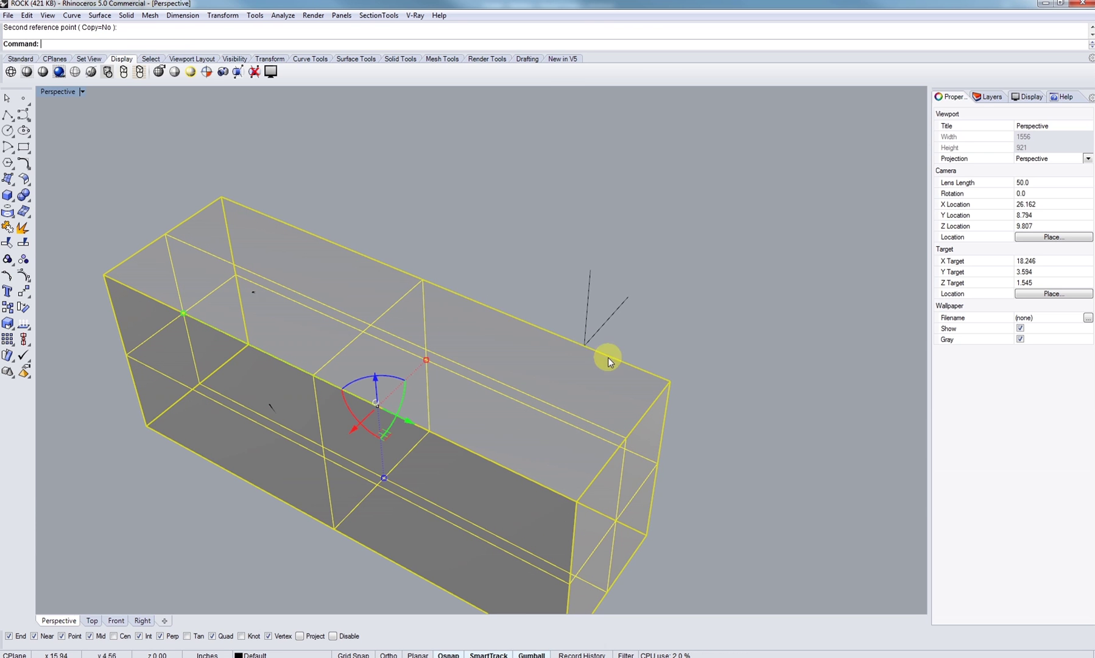
Widen the box with Scale1D from the midpoint of its short top edge to the end of the widthwise guide.
key(Return)
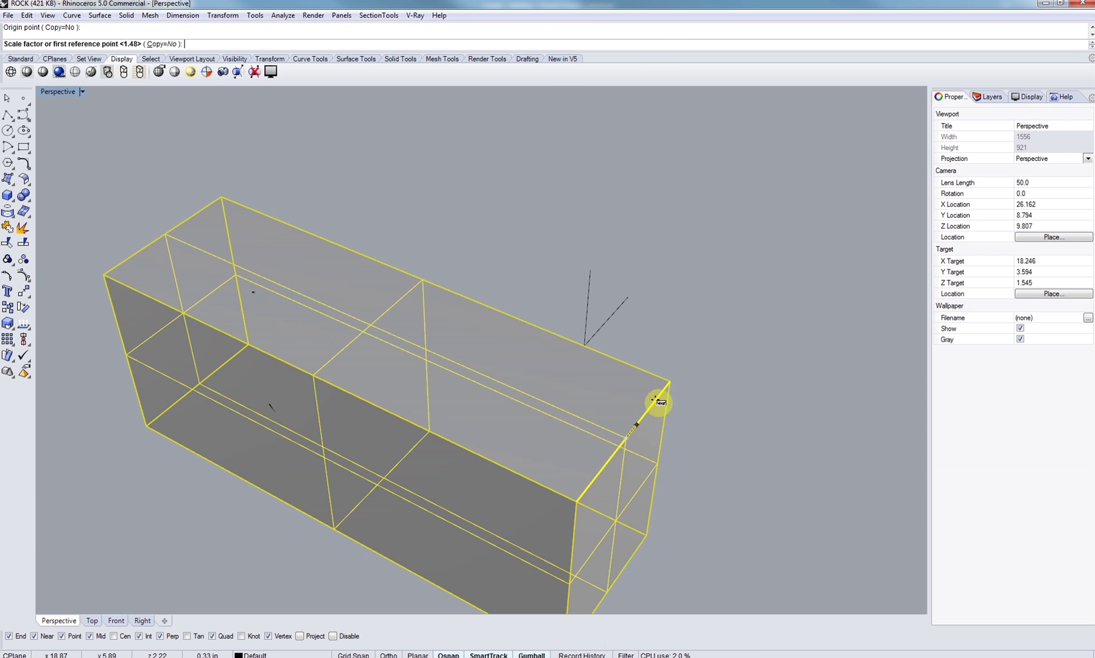
click(672, 381)
click(630, 298)
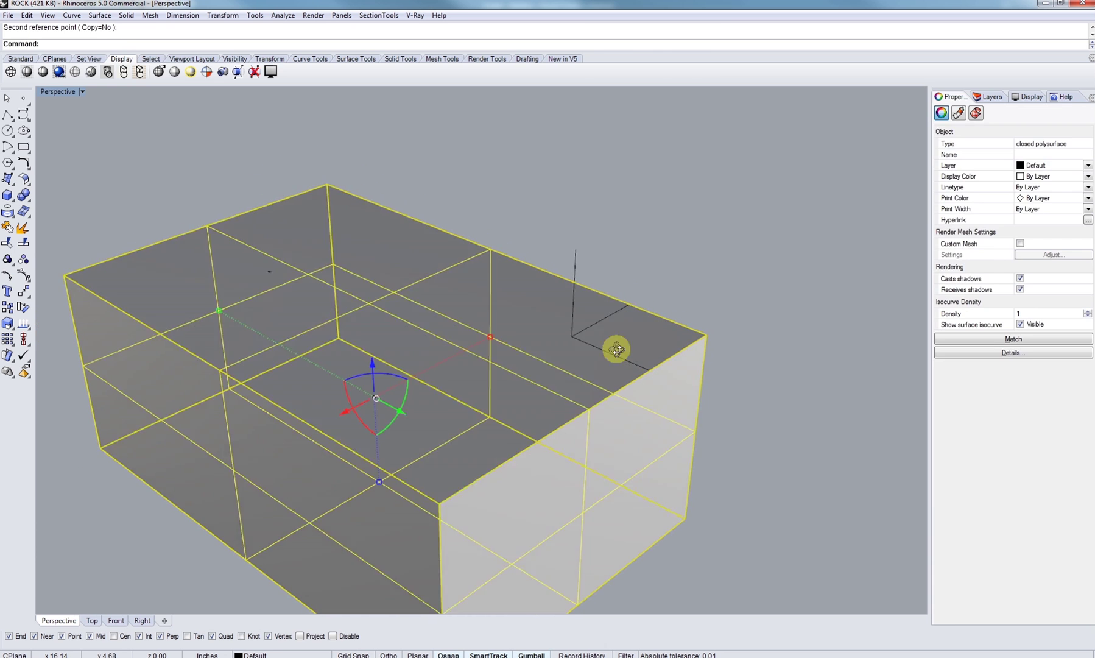
Heighten the box with Scale1D from the midpoint of its vertical edge to the top of the vertical guide.
key(Return)
click(696, 428)
click(704, 328)
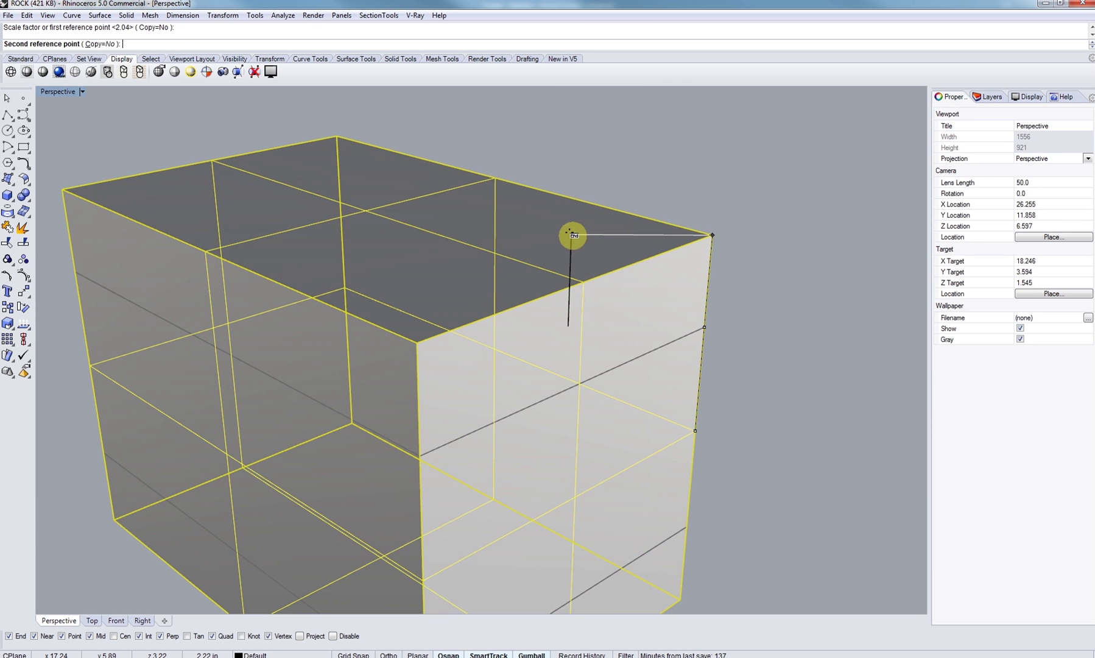
click(570, 235)
Delete the three guide lines at the box's corner.
scroll(583, 292, down, 4)
right_drag(582, 292, 537, 279)
click(435, 166)
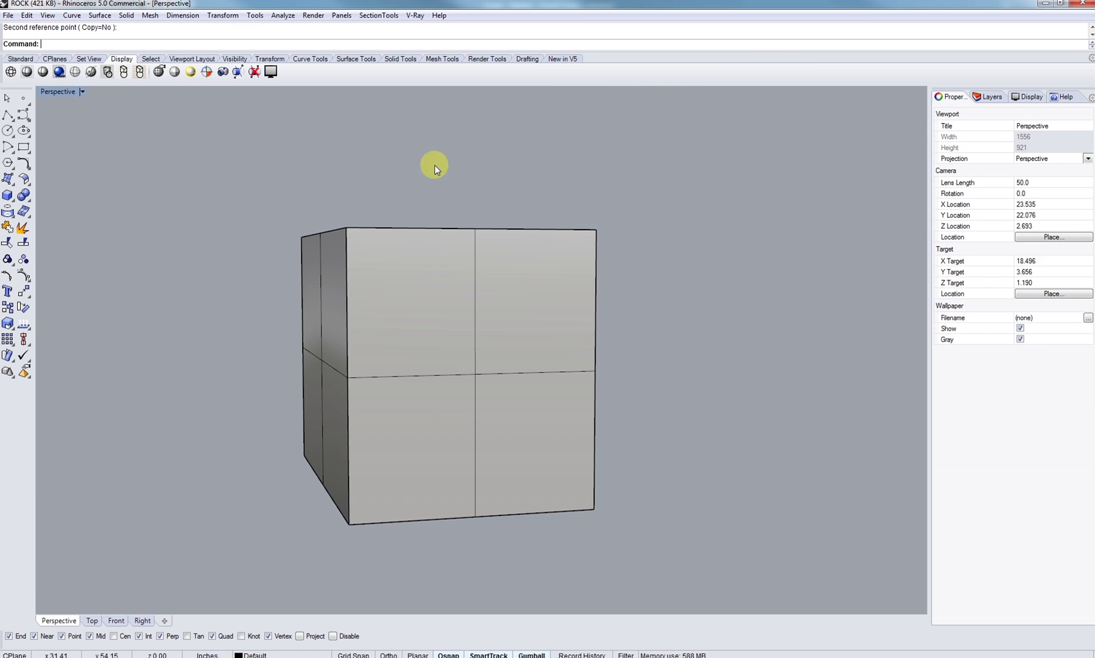
drag(375, 124, 689, 395)
right_drag(575, 353, 530, 366)
key(Delete)
Set the box's object display mode to Ghosted so the rock inside shows through.
click(476, 391)
right_drag(477, 391, 403, 383)
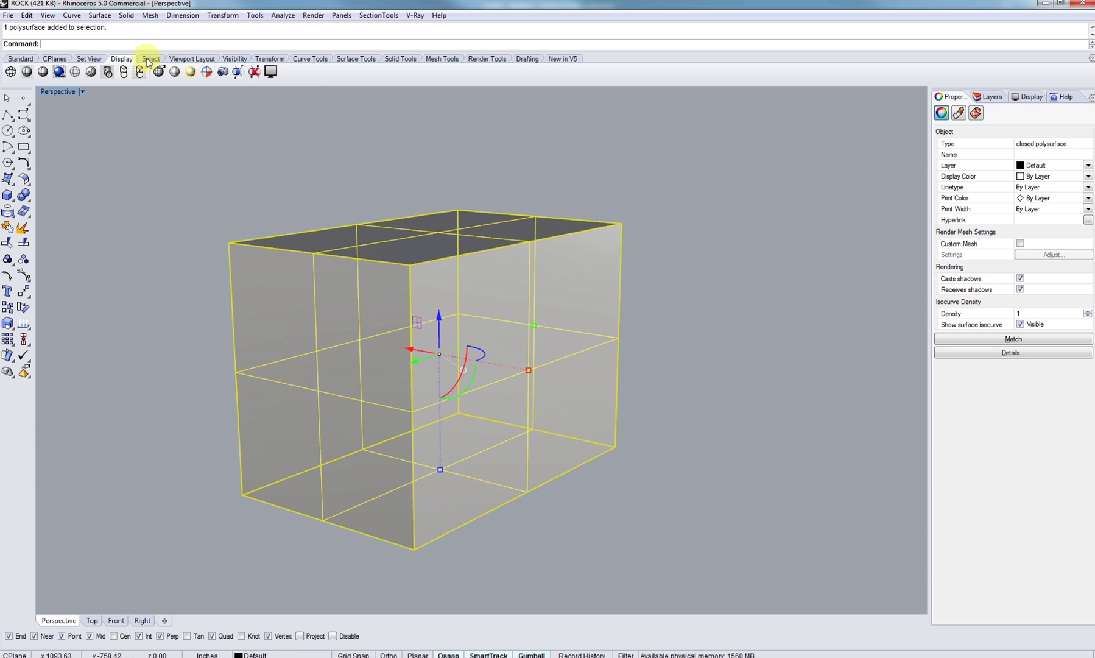
click(206, 73)
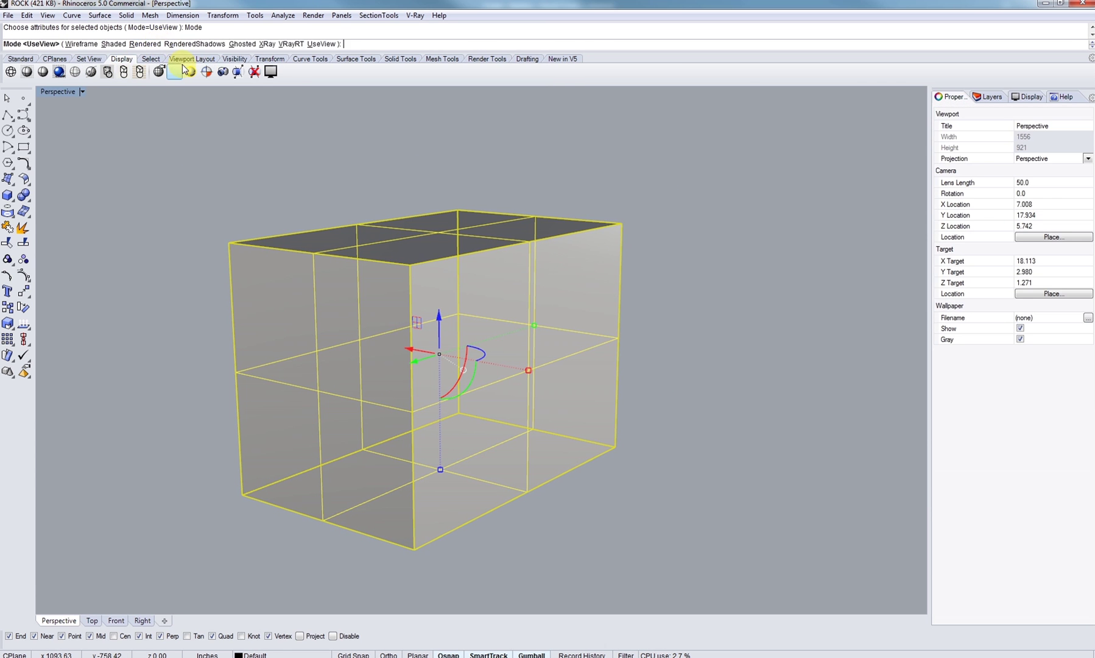
click(242, 44)
right_drag(255, 286, 319, 338)
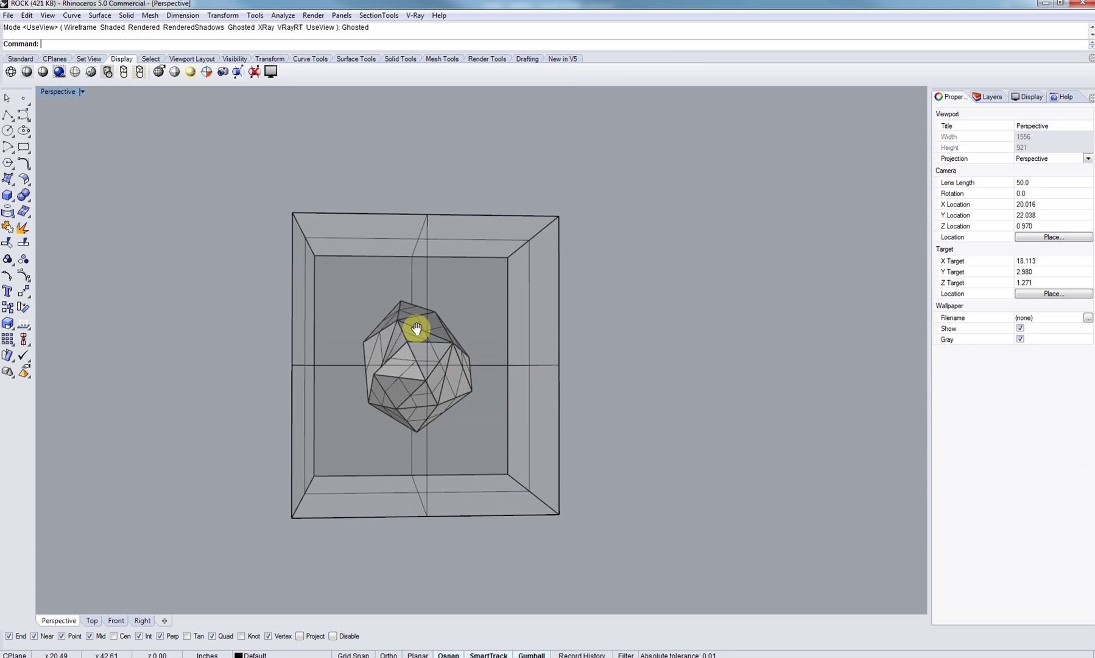
Copy the box and the rock together 10" to the side.
right_drag(416, 329, 664, 438)
drag(664, 439, 411, 252)
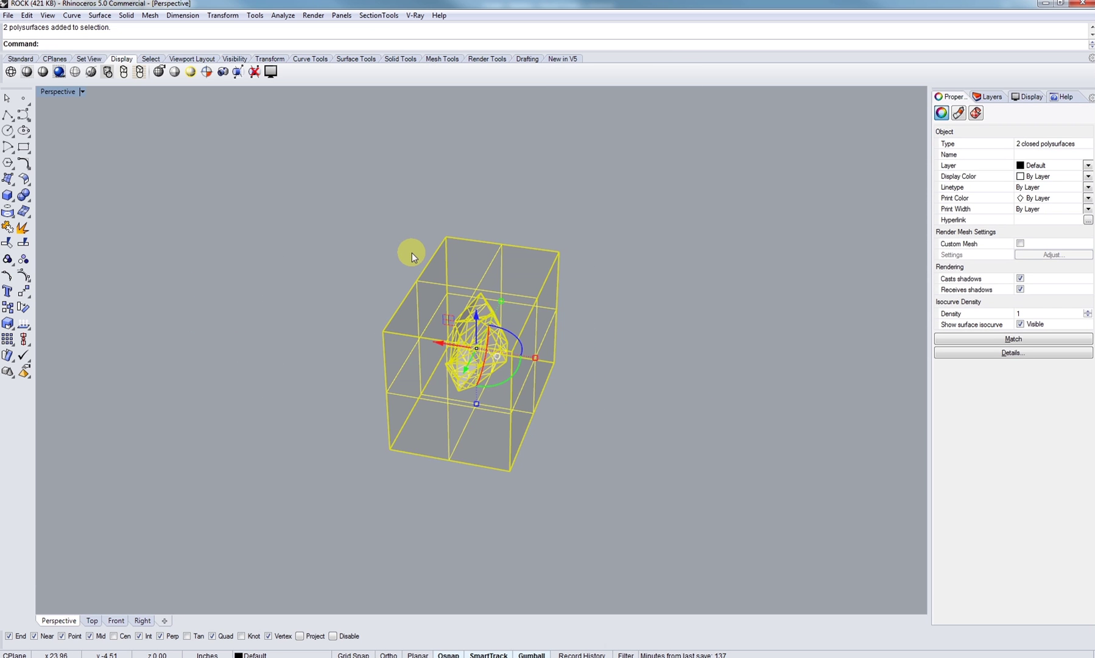
text(Copy)
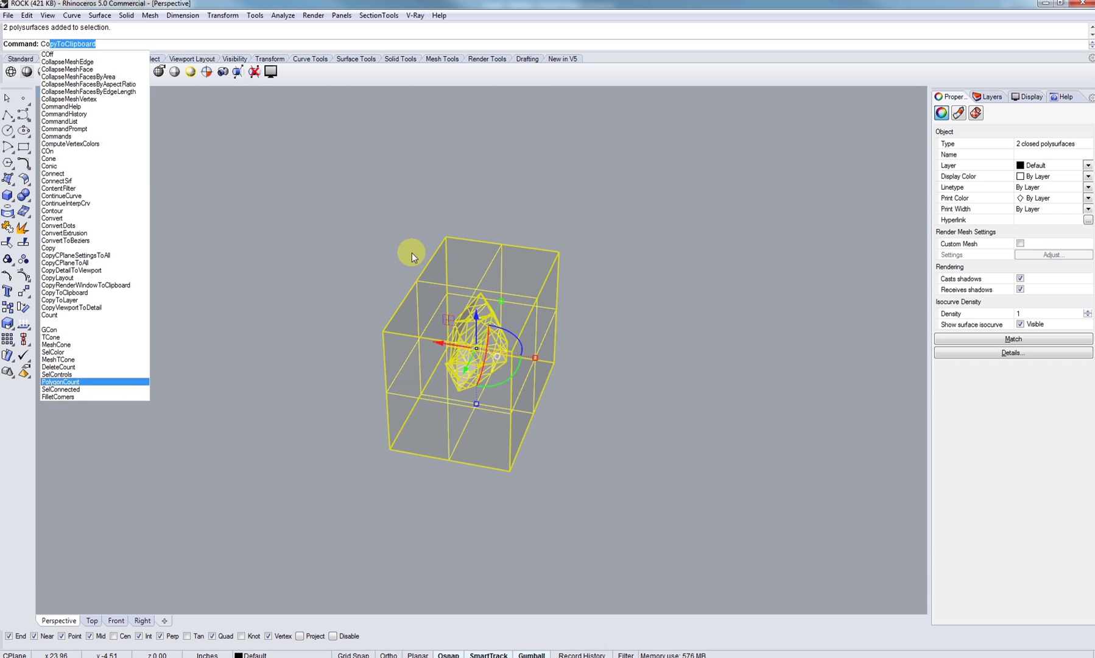
key(Delete)
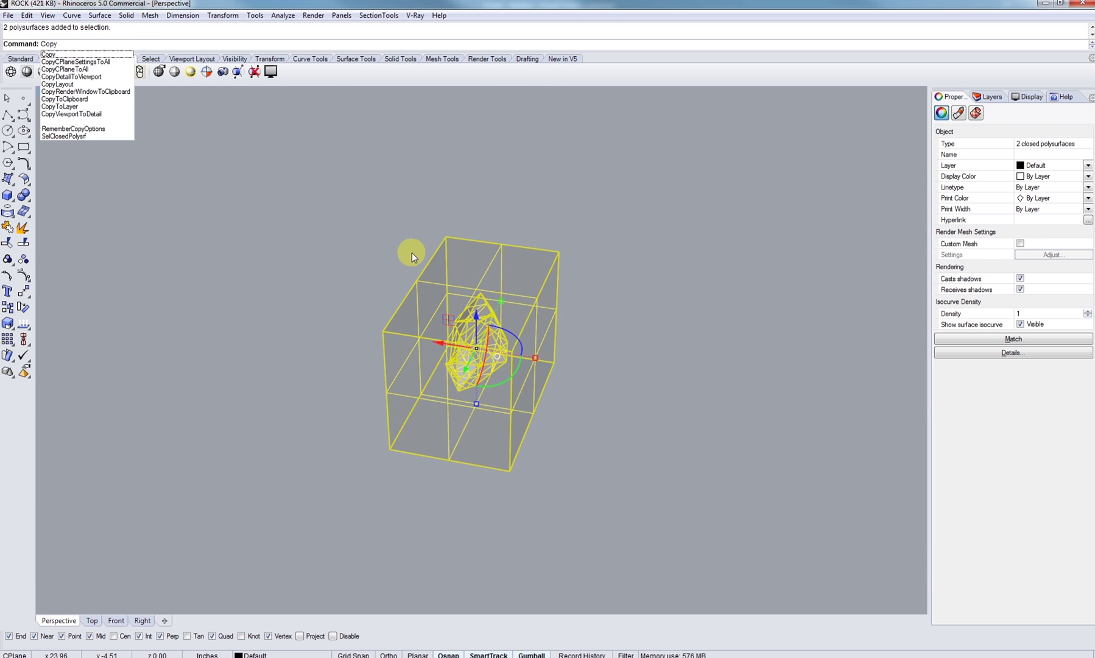
key(Return)
click(427, 511)
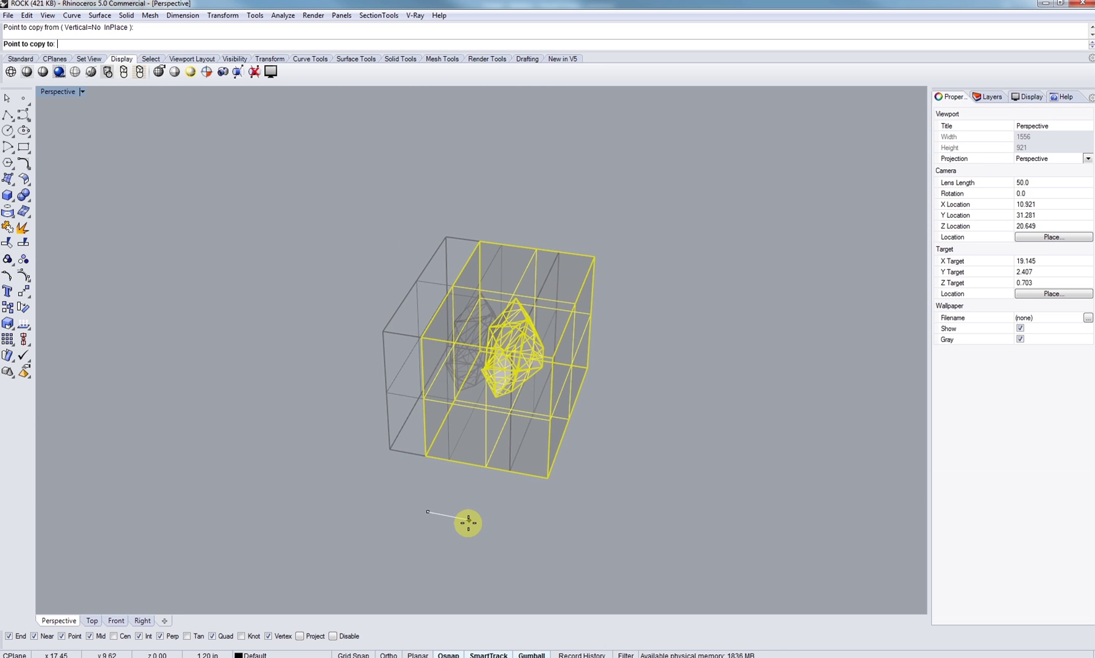
text(10")
key(Return)
click(469, 522)
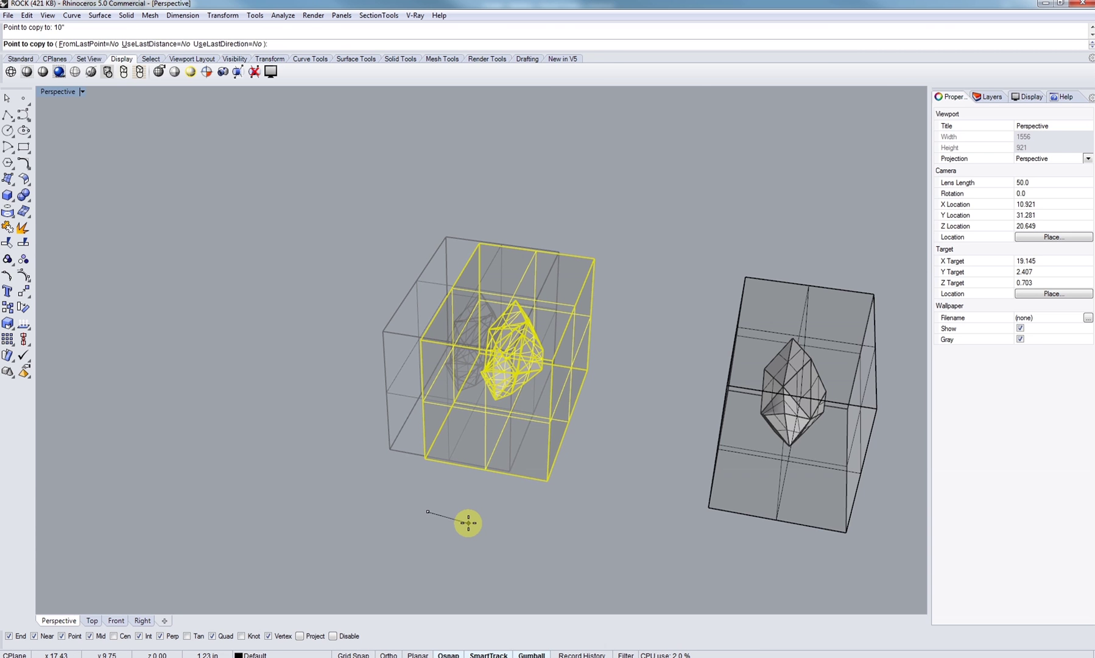
shift+right_drag(533, 525, 371, 482)
right_click(511, 454)
key(Escape)
Draw a vertical plane 8" high from the midpoint of the copied box's bottom edge, running lengthwise through the box.
right_drag(511, 454, 439, 508)
right_drag(504, 478, 456, 546)
shift+right_drag(508, 549, 575, 525)
drag(593, 556, 511, 341)
right_drag(458, 395, 478, 381)
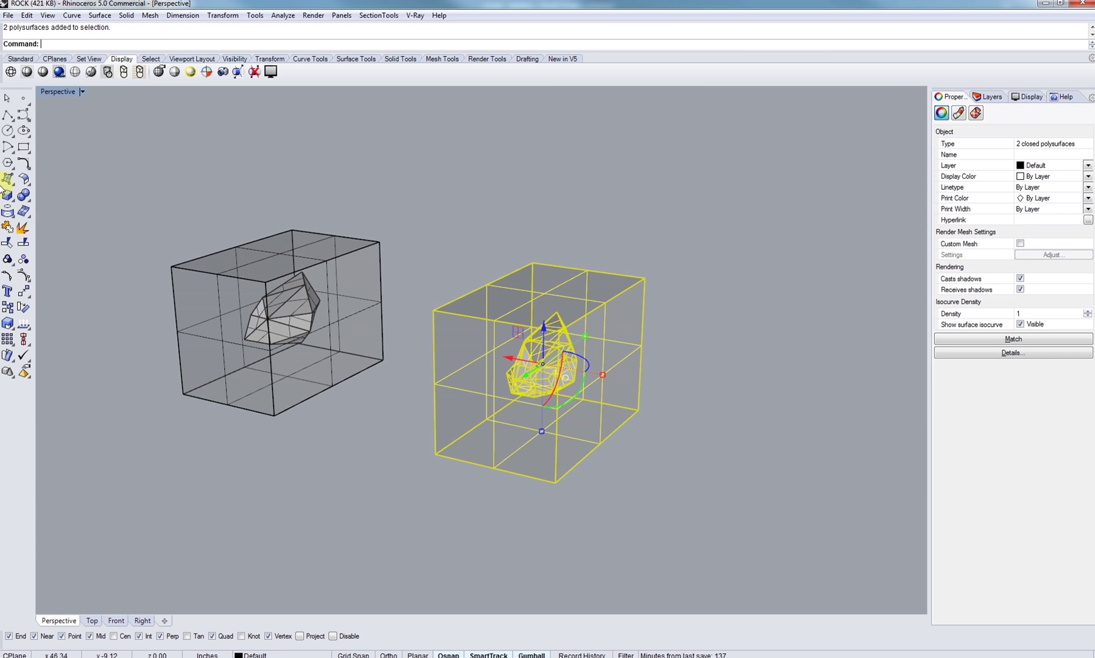
click(7, 182)
click(102, 209)
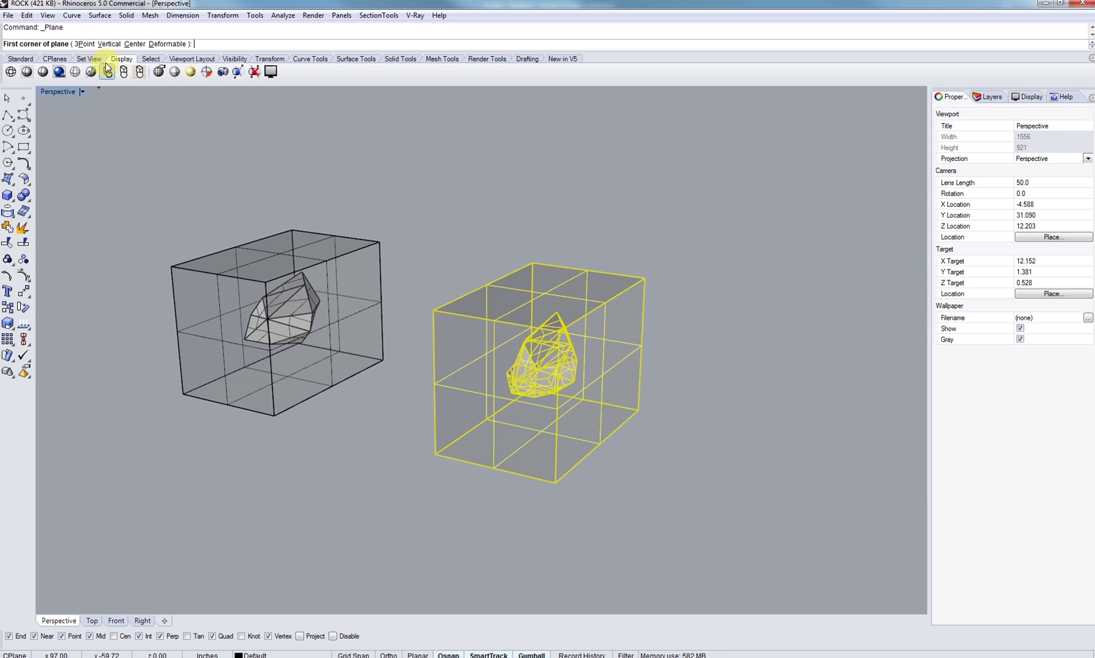
click(492, 468)
right_drag(492, 469, 616, 411)
click(662, 407)
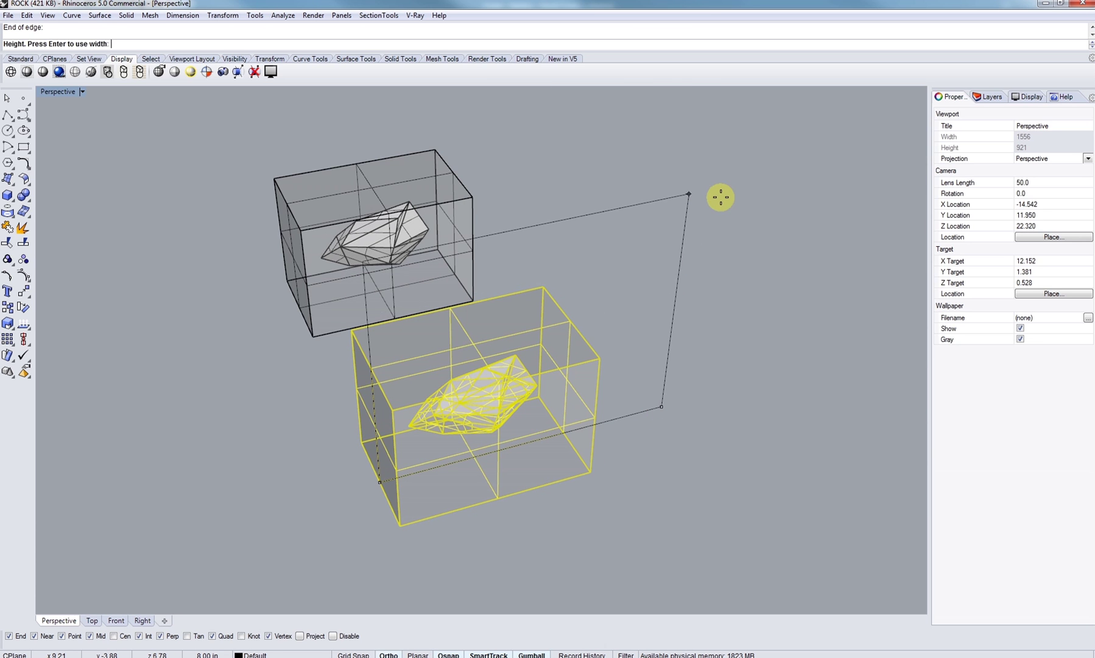
click(720, 197)
Enlarge the vertical plane with the gumball so it extends beyond the box on all sides.
right_drag(720, 197, 439, 324)
click(607, 301)
shift+drag(662, 309, 785, 298)
right_drag(371, 536, 495, 434)
Split the box and the rock inside it using the vertical plane as the cutting object.
click(326, 215)
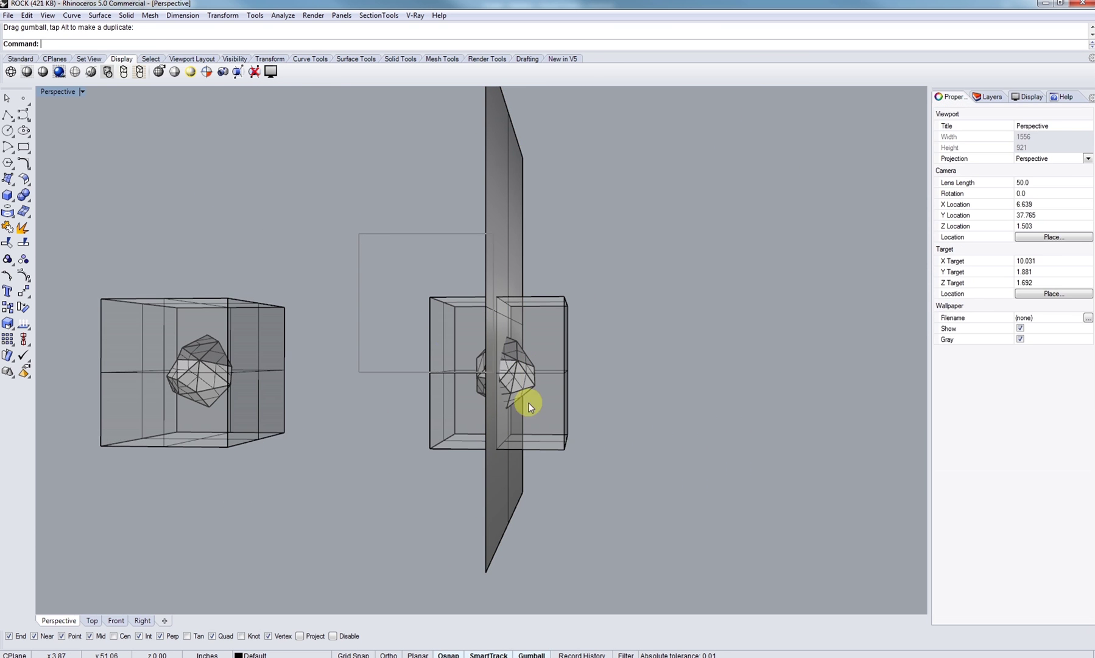
drag(587, 440, 564, 483)
mouse_move(565, 483)
right_down()
mouse_move(603, 479)
mouse_move(583, 482)
right_up()
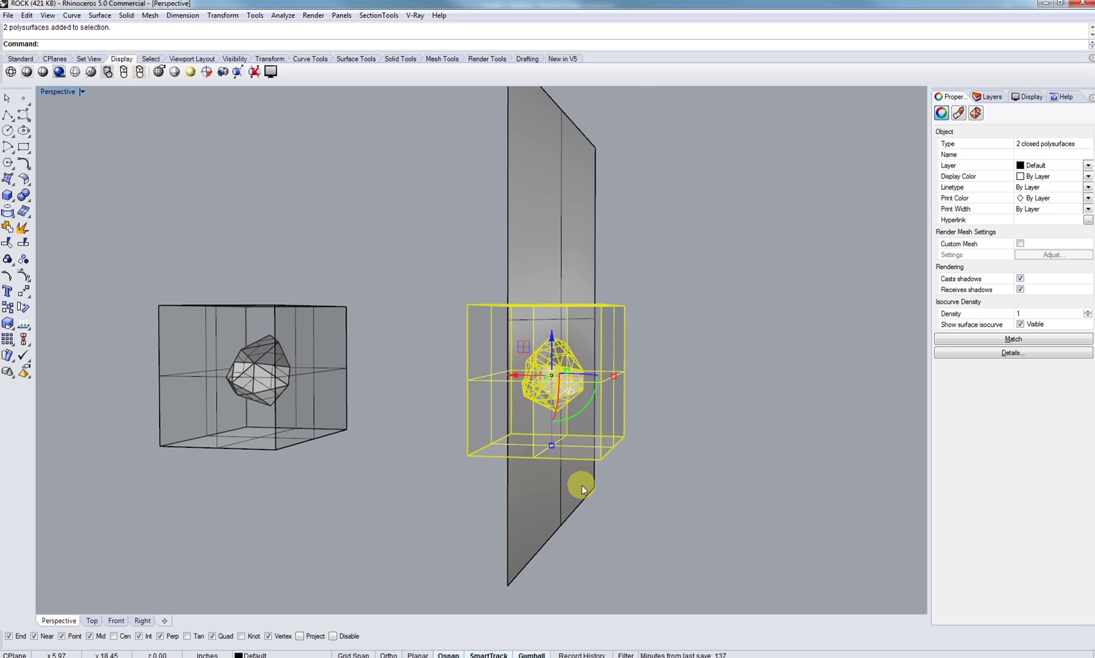
key(ctrl+shift+s)
click(546, 495)
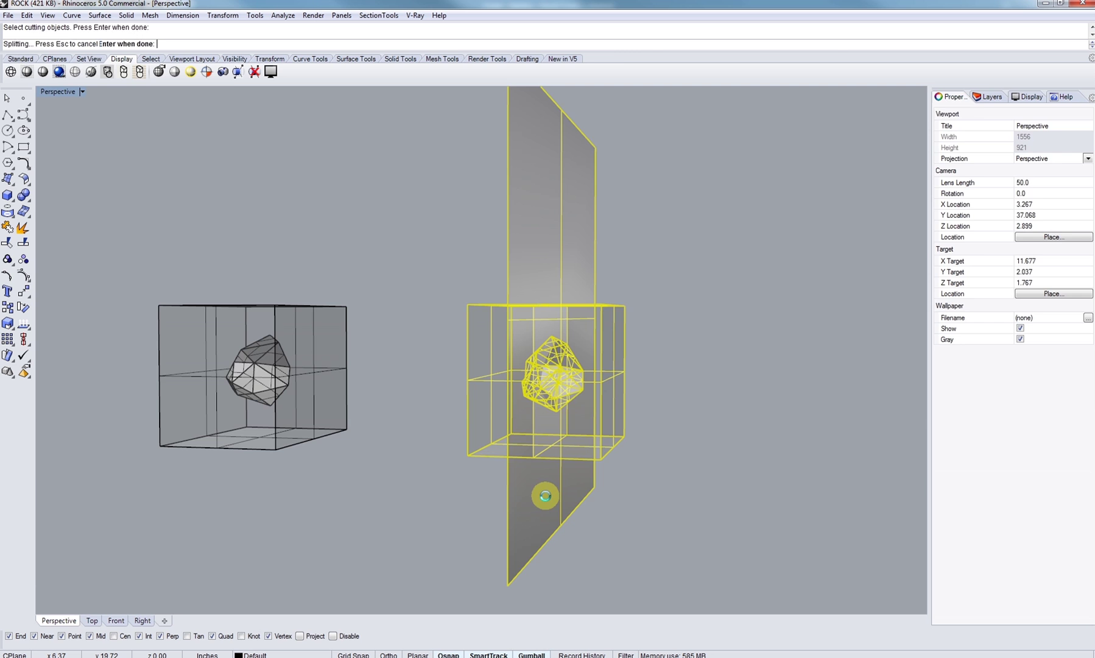
right_drag(545, 495, 531, 458)
Delete the vertical cutting plane.
drag(579, 254, 430, 217)
key(Delete)
right_drag(591, 287, 574, 505)
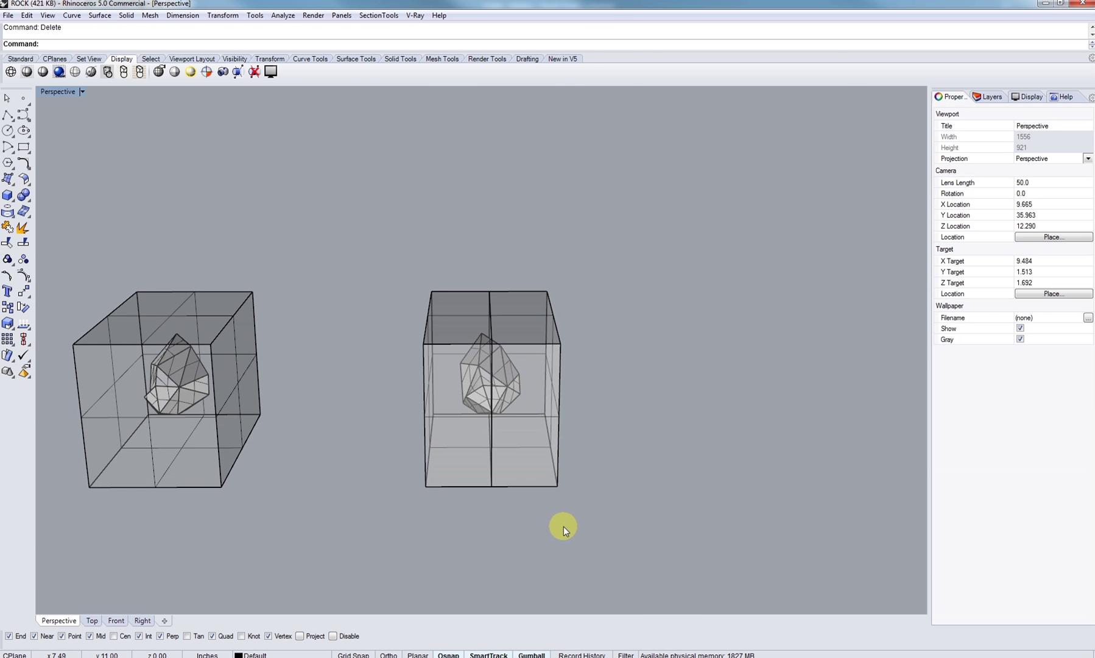
Move one half of the split box and rock sideways away from the other half with the gumball.
drag(515, 286, 515, 290)
right_drag(550, 415, 453, 379)
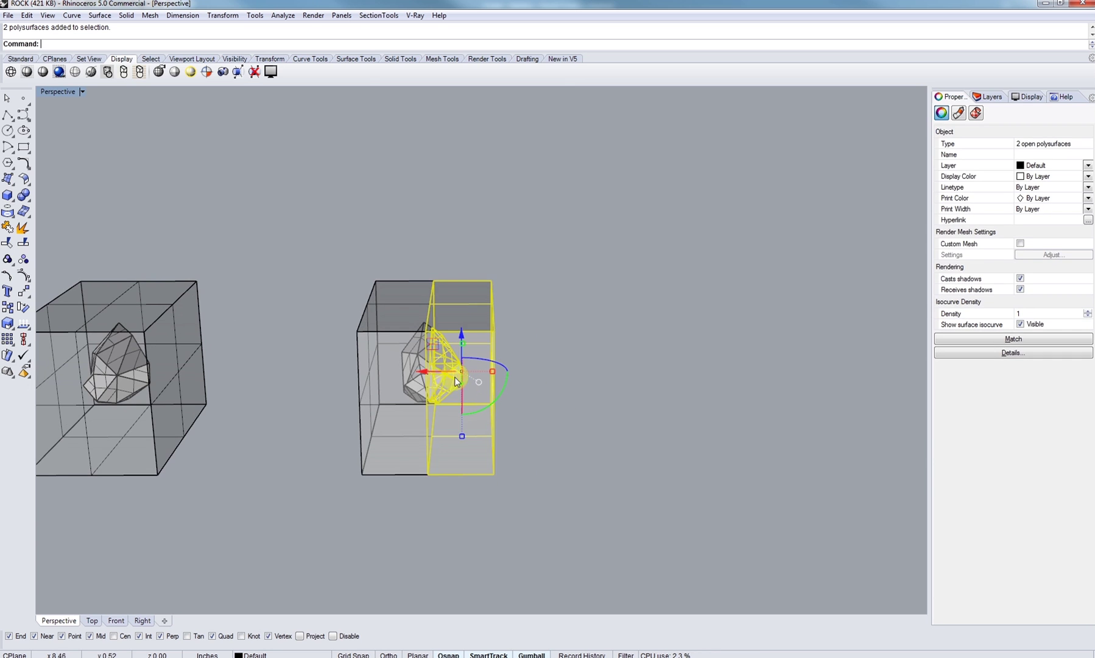
drag(432, 373, 514, 371)
key(Escape)
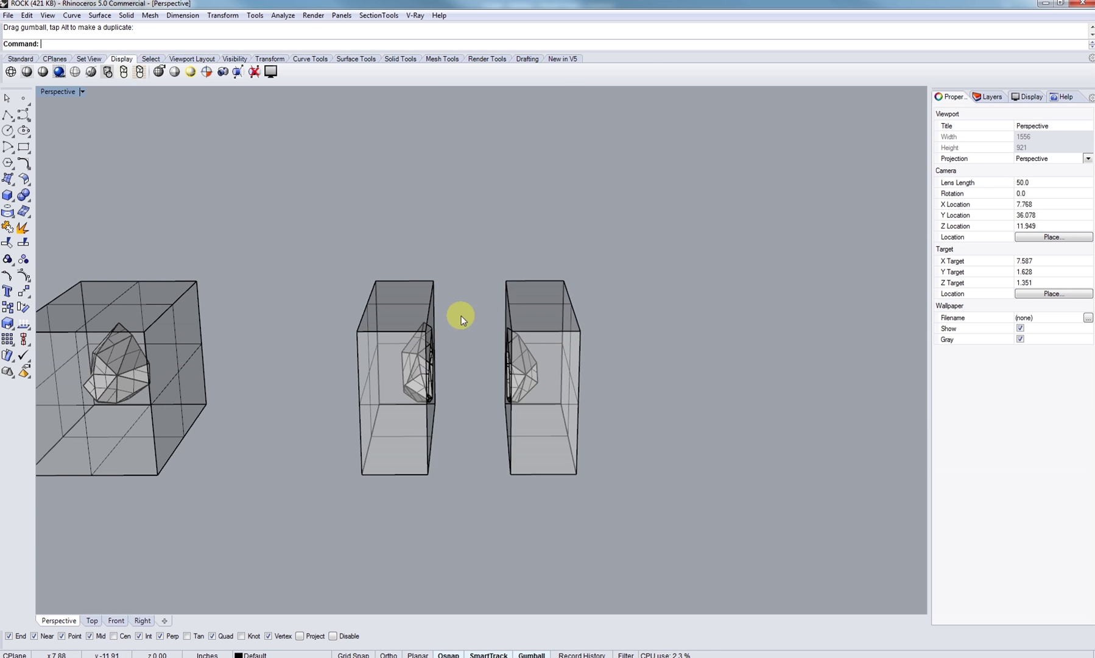
Set the object display mode of both separated box halves to Shaded.
right_drag(459, 316, 512, 329)
drag(663, 289, 369, 245)
right_drag(369, 244, 440, 282)
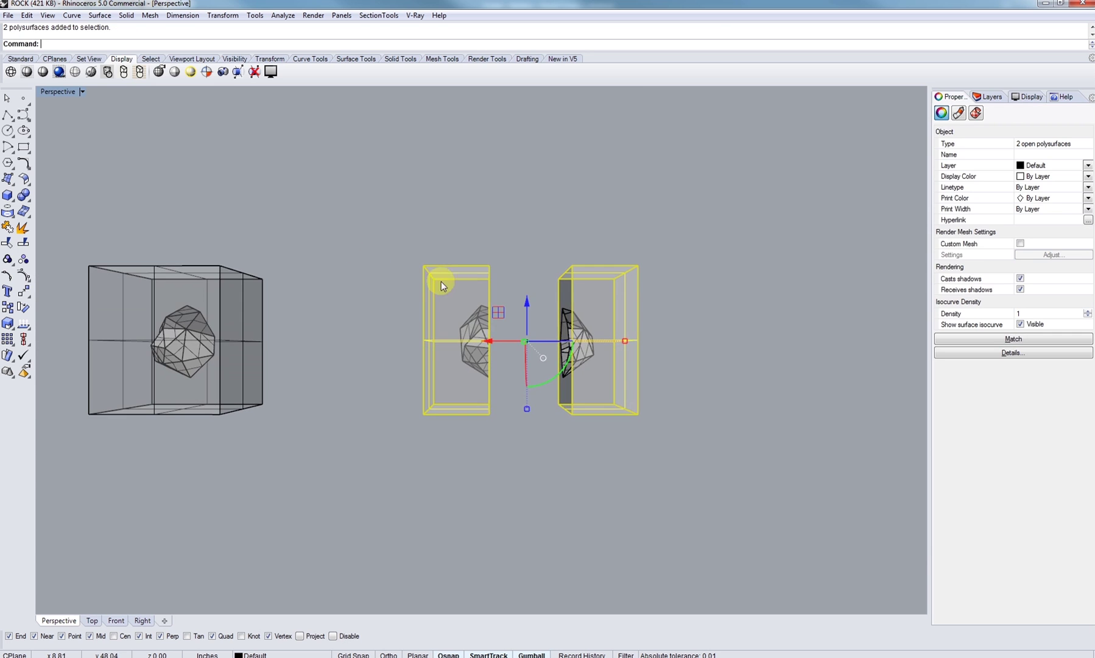
right_drag(475, 350, 414, 332)
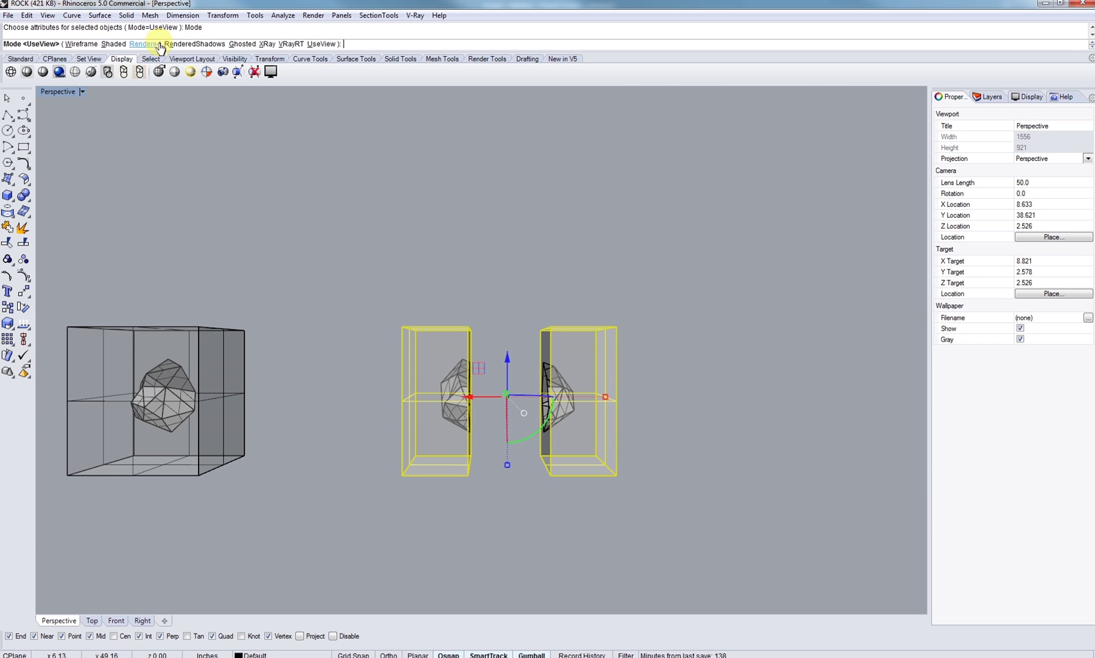
click(113, 43)
Cap the open cut faces of both box halves and both rock halves.
mouse_move(454, 223)
right_down()
mouse_move(568, 352)
mouse_move(495, 396)
mouse_move(472, 452)
mouse_move(513, 459)
mouse_move(542, 354)
mouse_move(519, 326)
mouse_move(519, 386)
mouse_move(428, 340)
mouse_move(290, 361)
mouse_move(461, 276)
right_up()
scroll(569, 353, up, 10)
right_drag(397, 337, 443, 387)
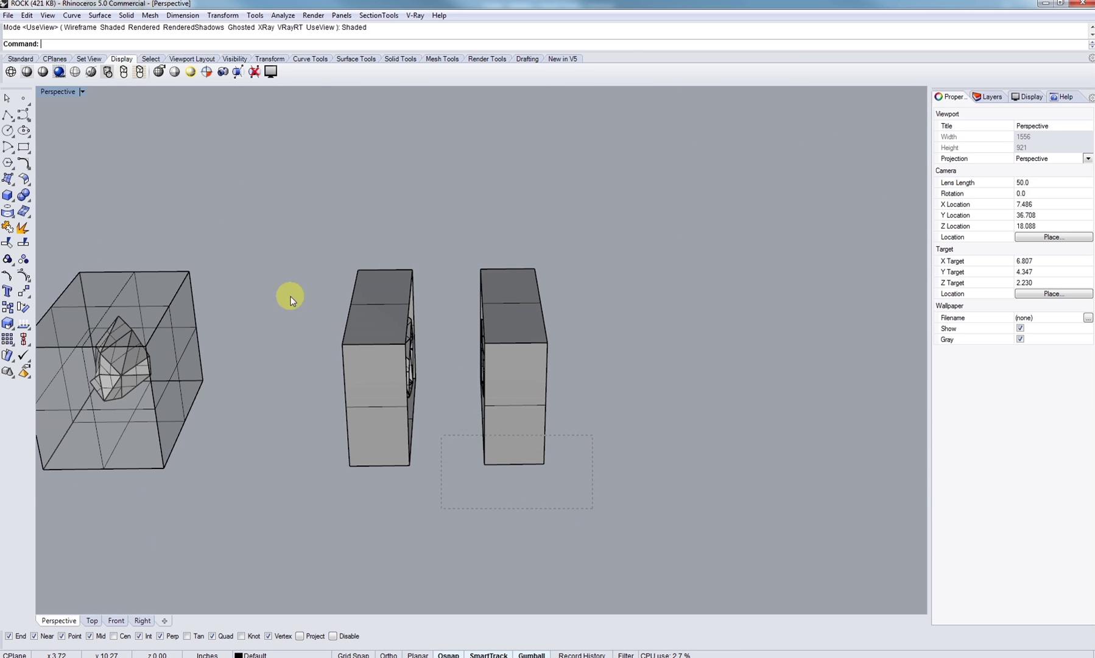
drag(290, 297, 289, 295)
right_drag(316, 297, 340, 307)
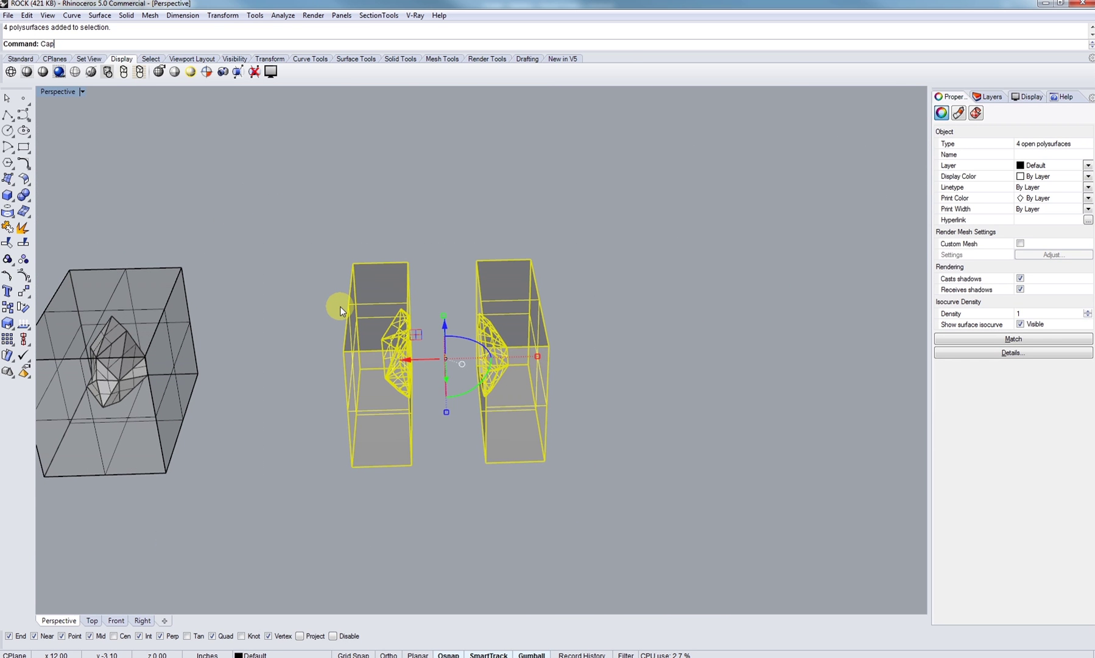
key(Return)
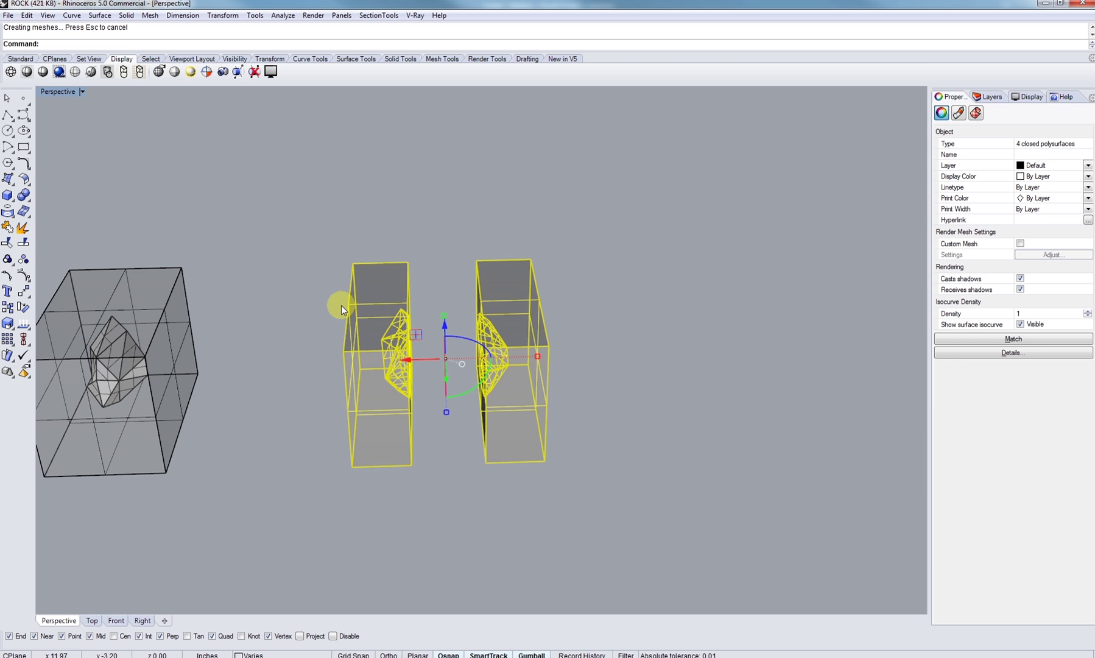
right_drag(341, 305, 331, 346)
key(Escape)
Subtract the rock halves from the two box halves with a Boolean difference, deleting the input solids.
scroll(455, 366, up, 10)
shift+right_drag(455, 366, 472, 345)
scroll(525, 380, up, 3)
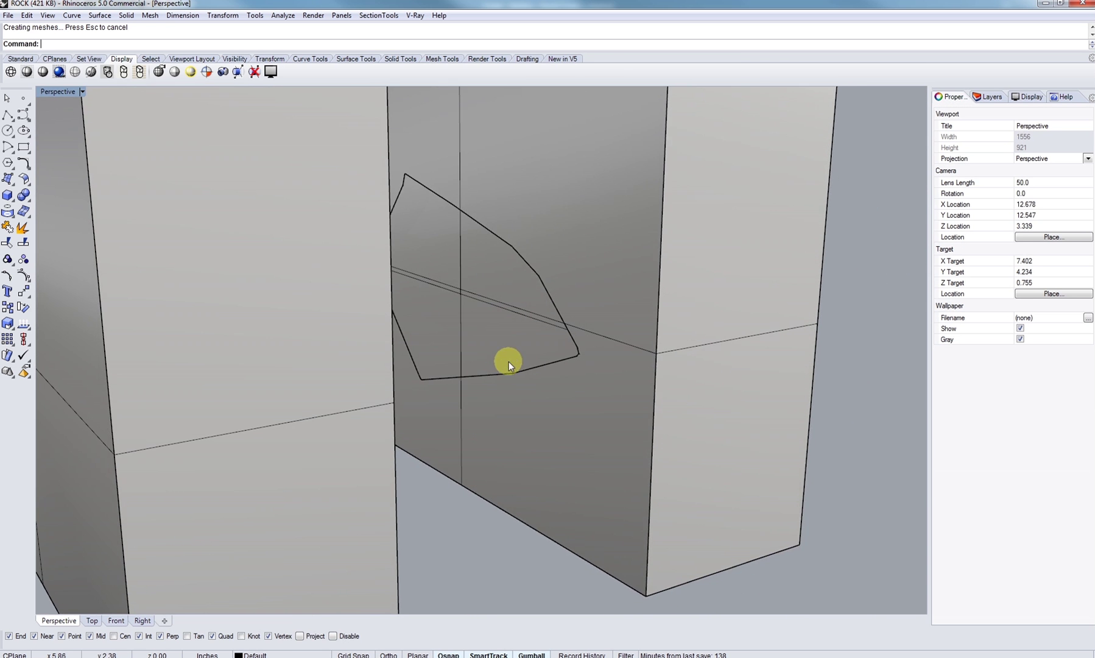
shift+right_drag(525, 380, 500, 403)
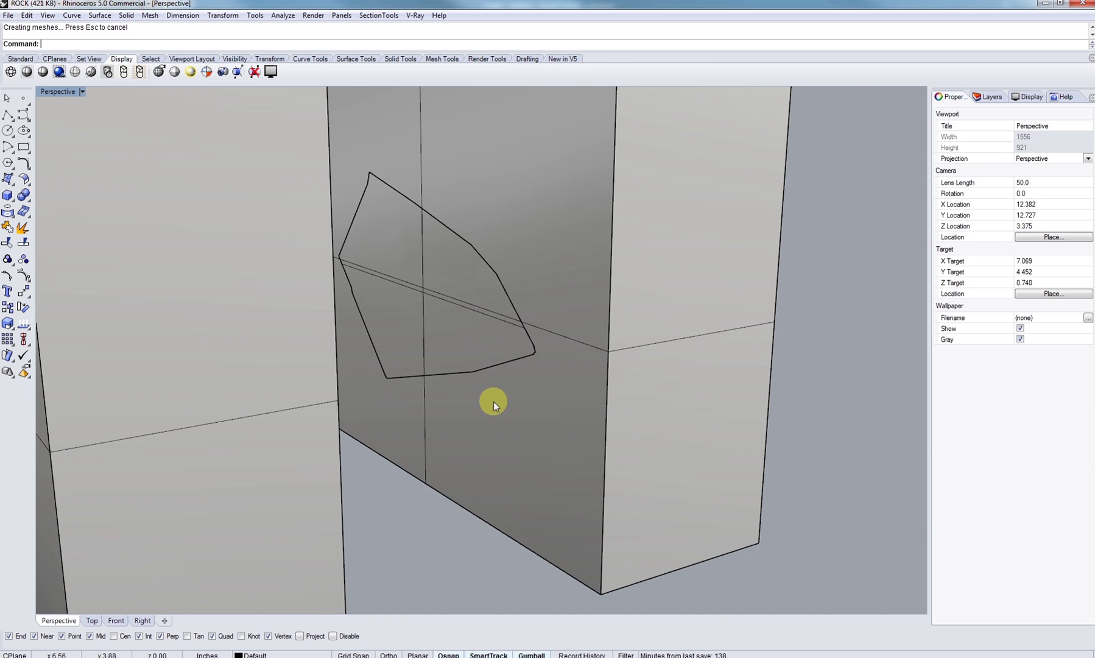
click(531, 419)
right_drag(536, 420, 345, 456)
shift+click(292, 470)
right_drag(548, 402, 409, 414)
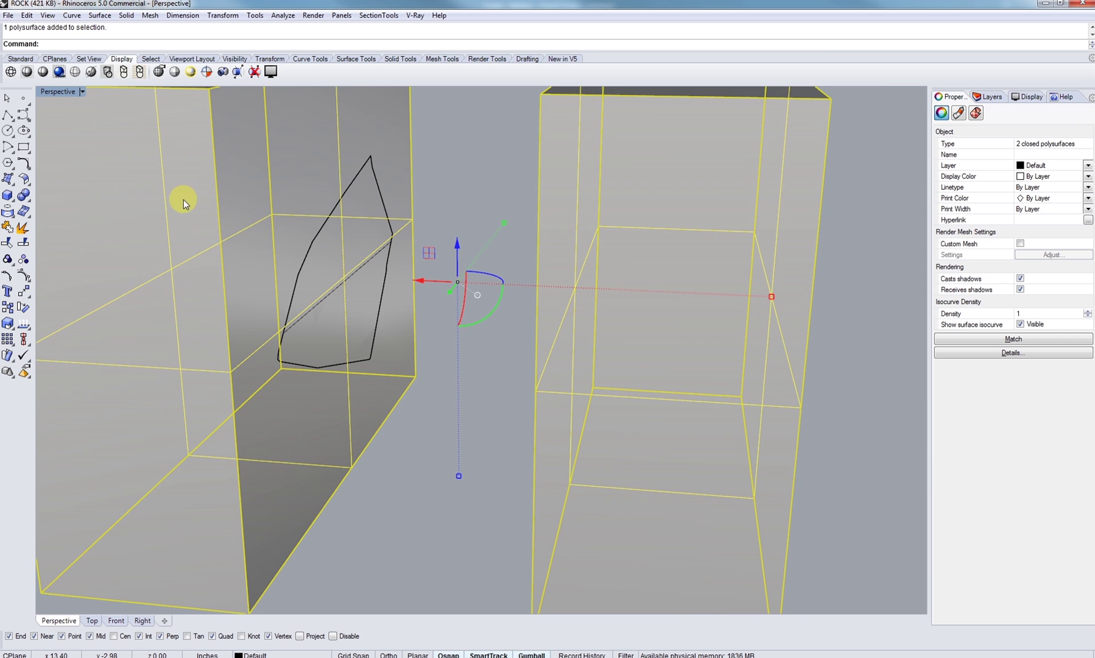
click(24, 196)
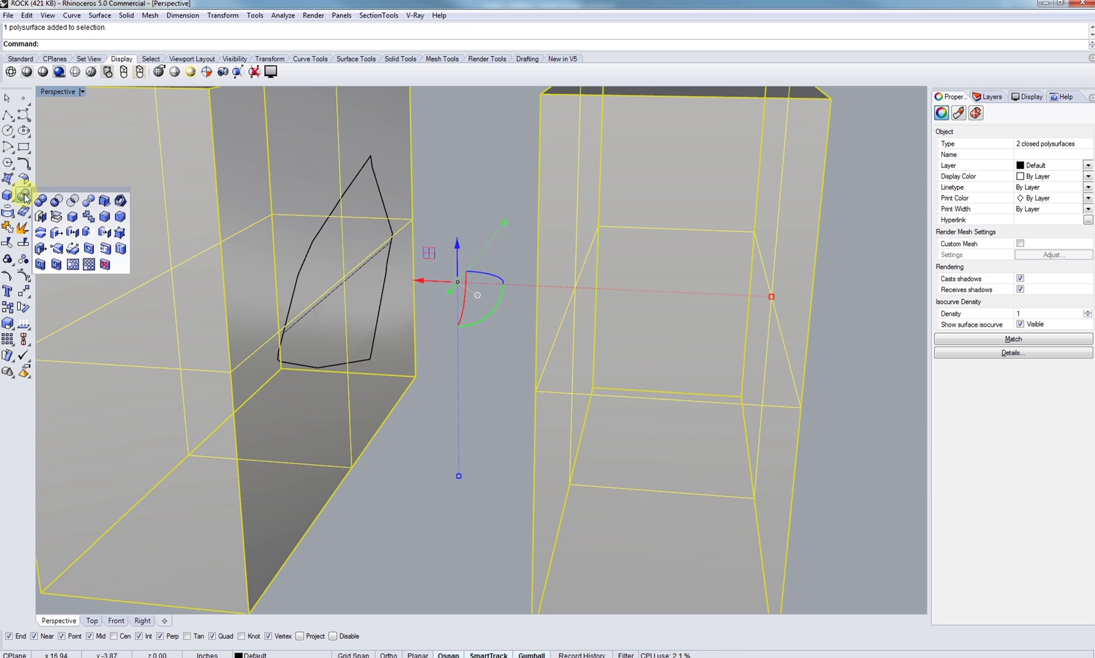
click(57, 201)
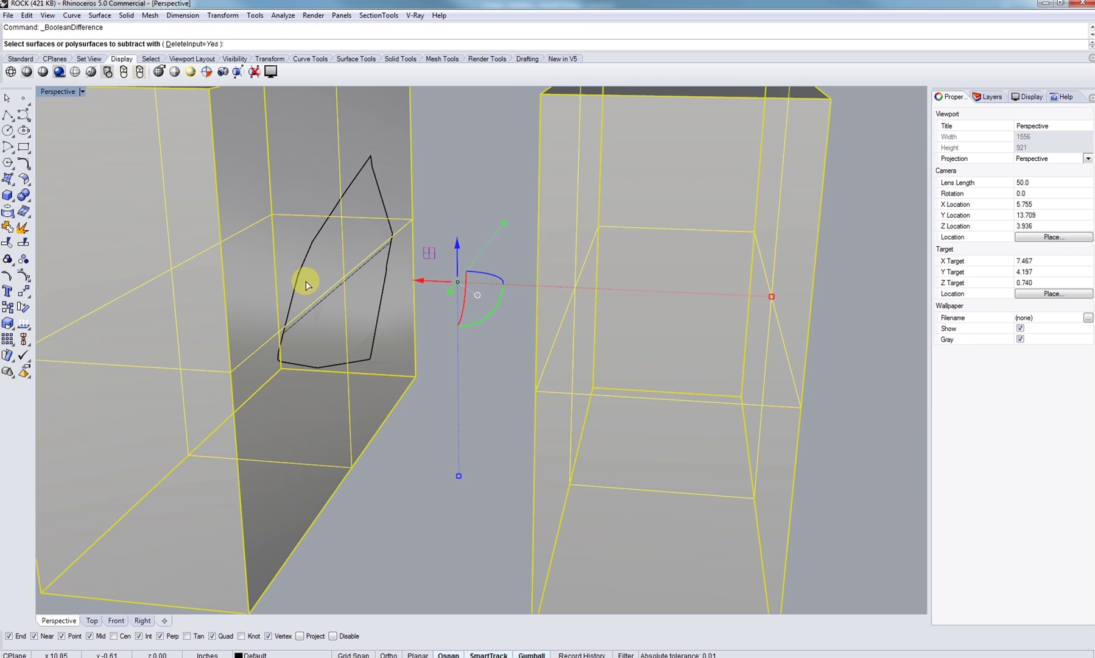
right_drag(306, 281, 511, 297)
click(511, 297)
key(Return)
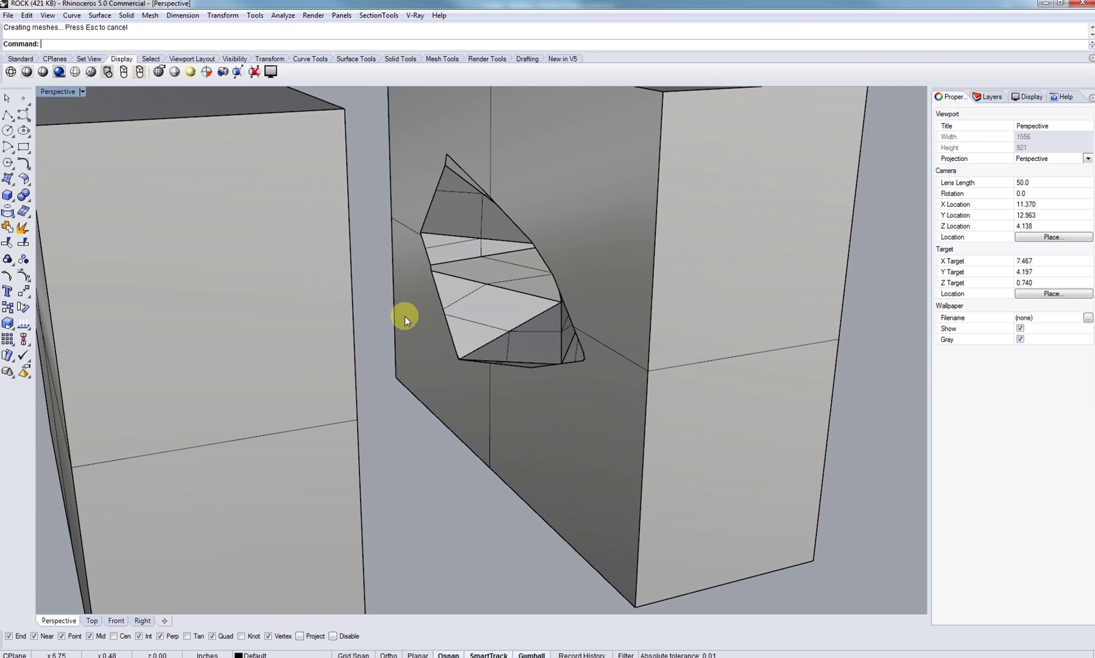
Copy one hollowed mold half 10 inches sideways, away from the original pair.
right_drag(408, 313, 503, 431)
scroll(485, 335, down, 8)
click(501, 343)
scroll(501, 342, down, 4)
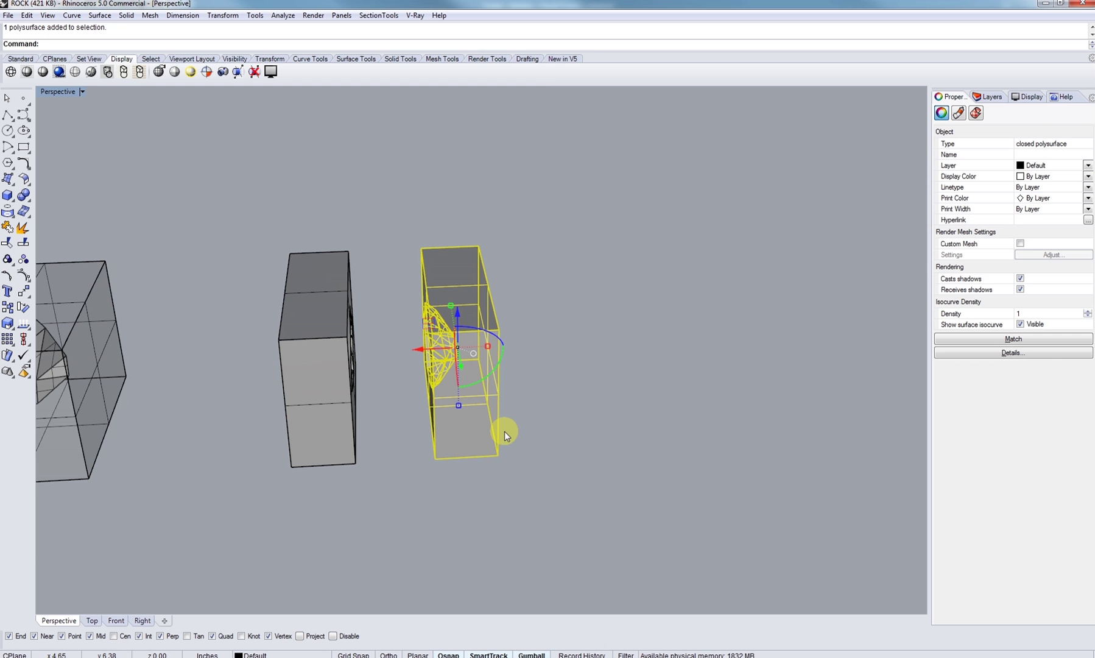
text(copy)
key(Return)
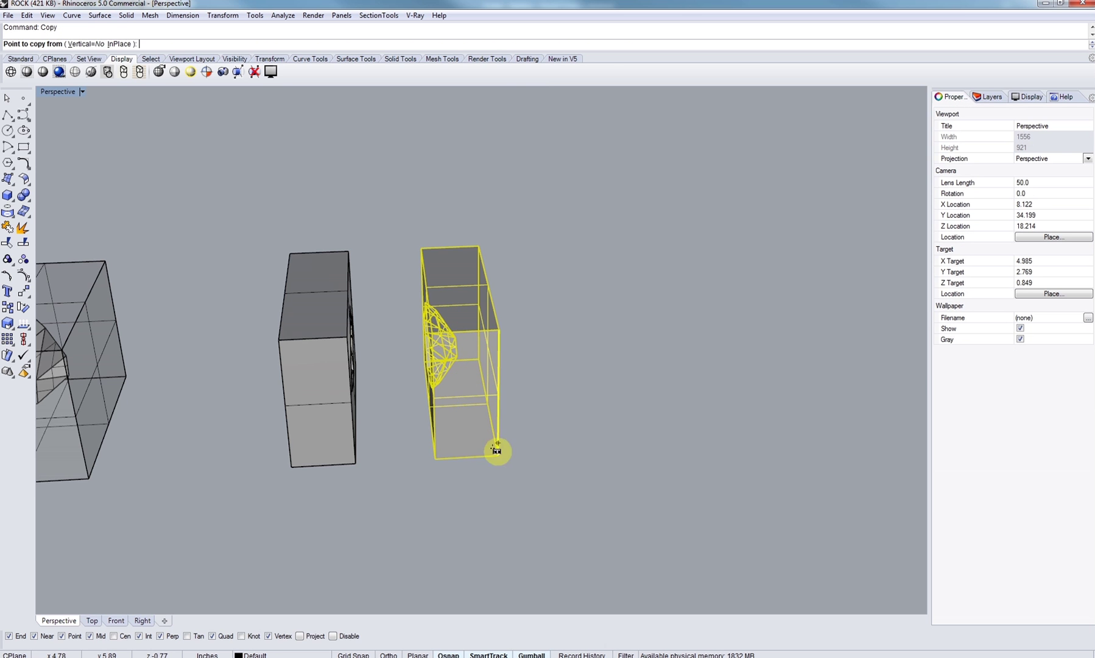
click(497, 458)
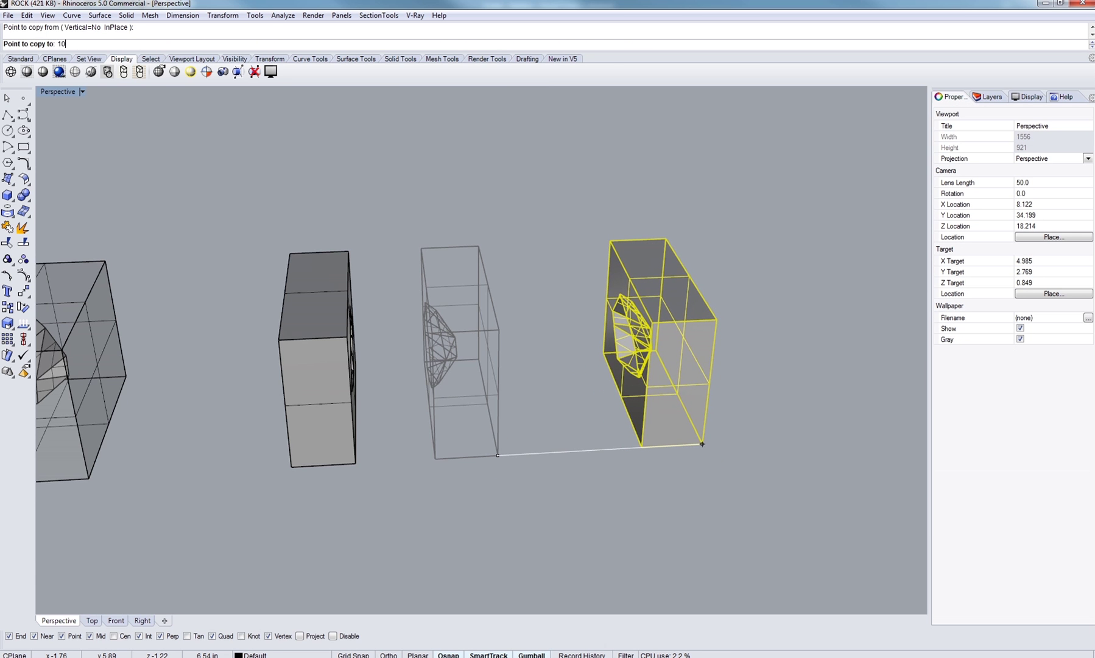
key(Return)
click(704, 464)
key(Return)
Rotate the copied mold half with the gumball so it lies flat with its cavity facing up.
click(676, 402)
right_drag(677, 402, 592, 430)
click(653, 418)
drag(595, 431, 522, 390)
key(ctrl+z)
right_drag(523, 390, 560, 505)
click(560, 505)
scroll(454, 442, up, 5)
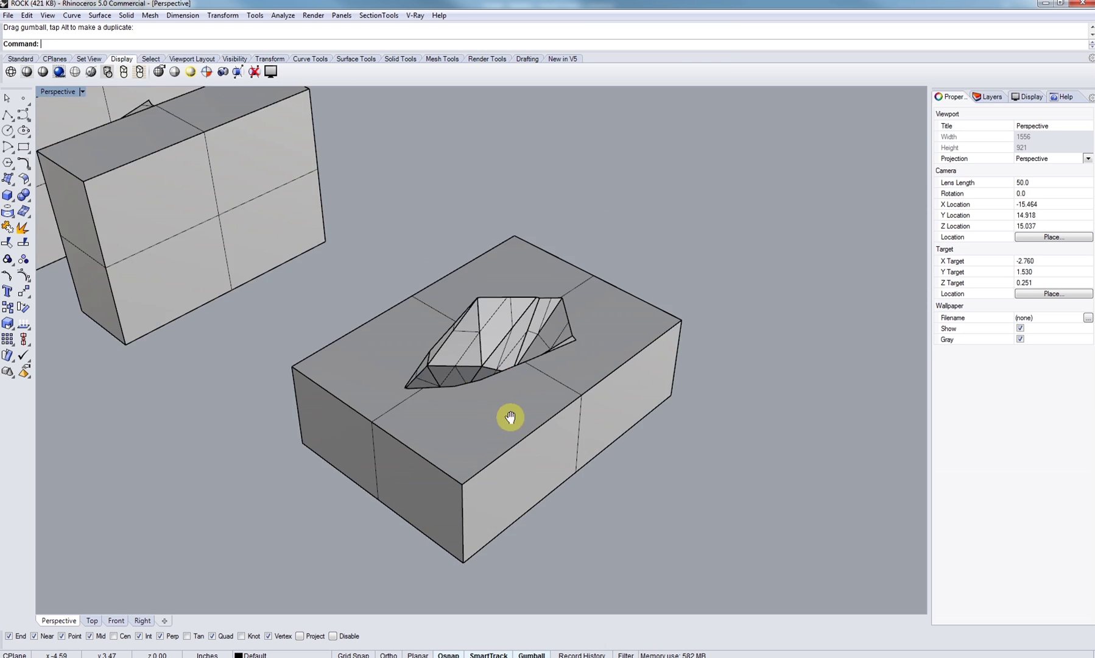
Contour the flat mold half along its long edge, starting at a bottom corner, with 0.5 inch spacing.
right_drag(547, 419, 484, 427)
right_drag(494, 362, 503, 417)
click(544, 401)
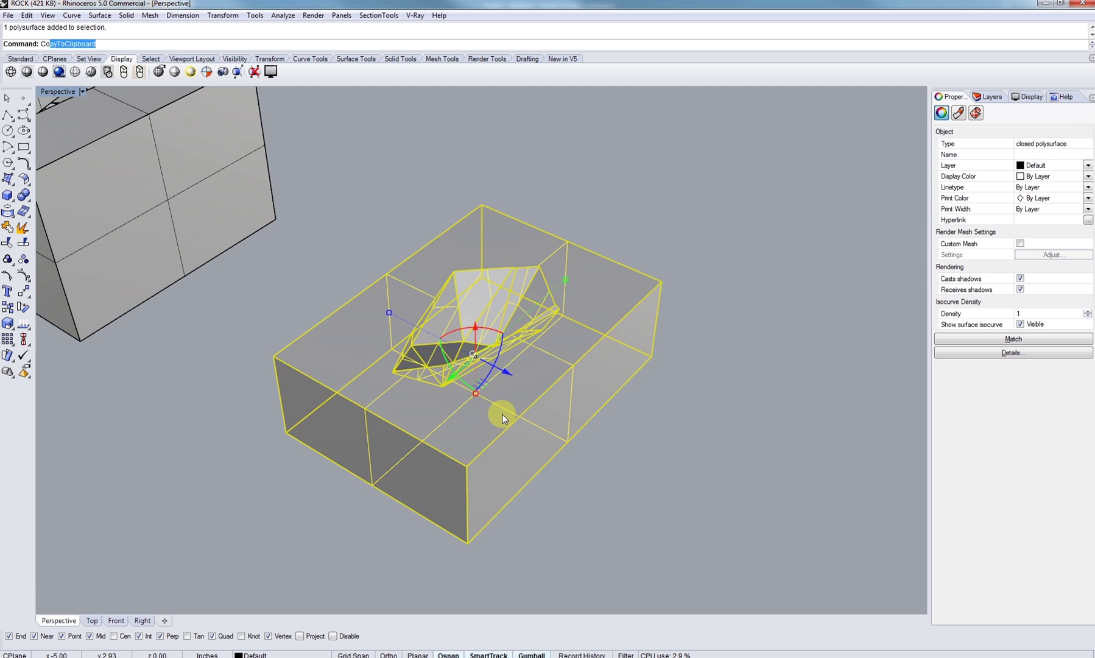
text(ntour)
key(Return)
click(468, 542)
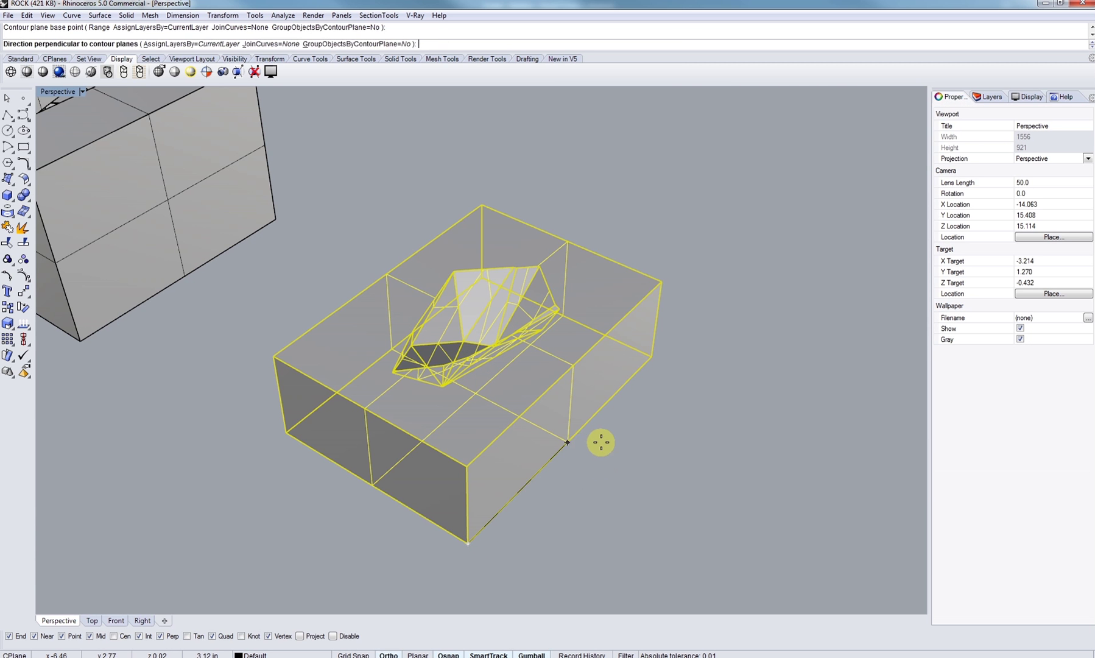
click(601, 442)
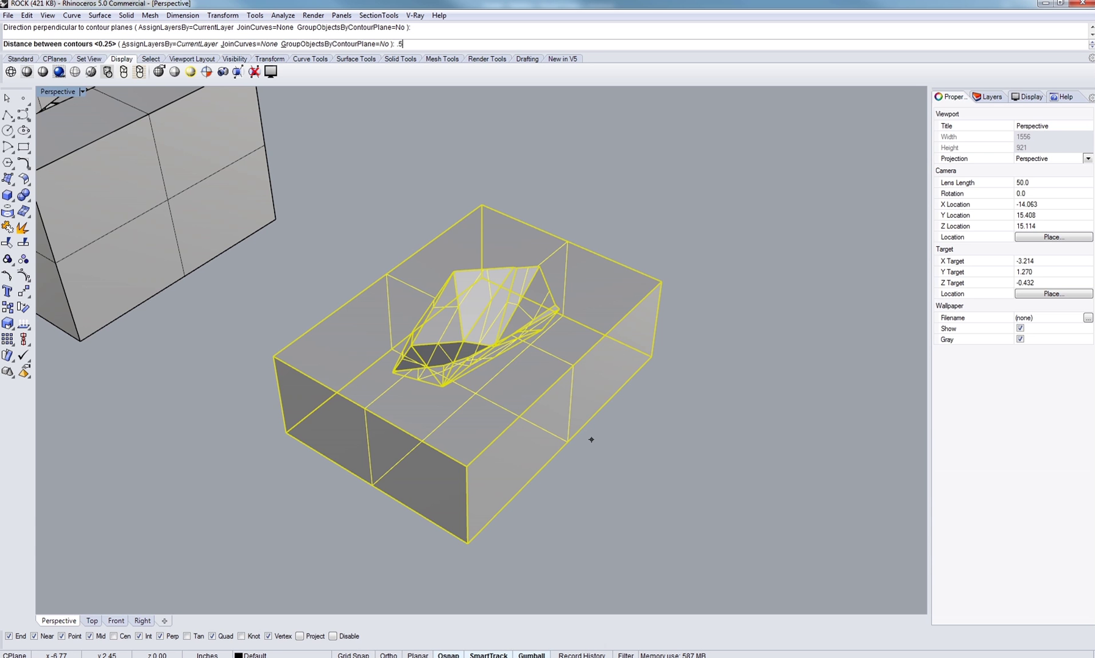
key(Return)
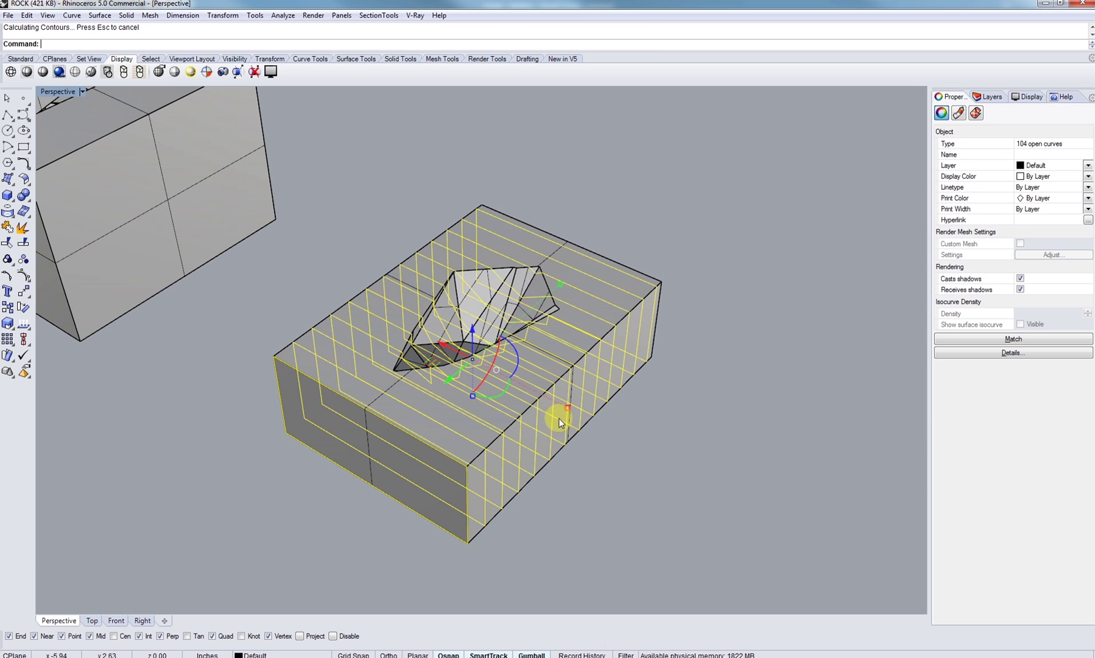
Move the contour curves off the mold half, then join them into closed profiles and group them.
scroll(469, 390, down, 7)
right_drag(435, 377, 464, 401)
scroll(465, 400, up, 5)
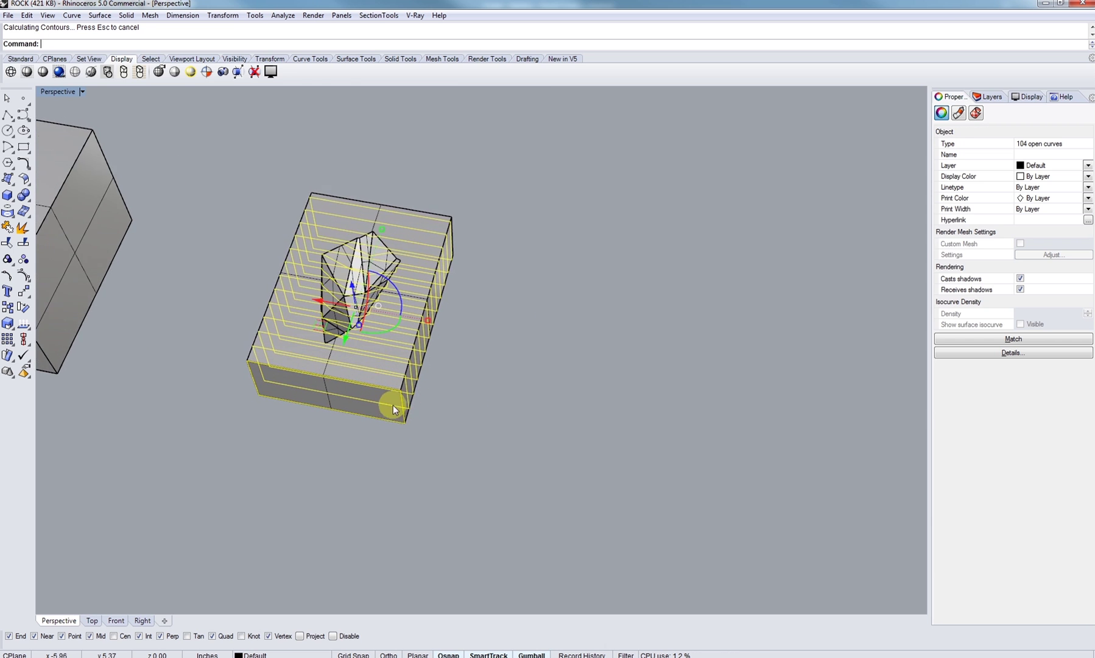
drag(406, 416, 685, 464)
right_drag(684, 464, 571, 462)
key(ctrl+j)
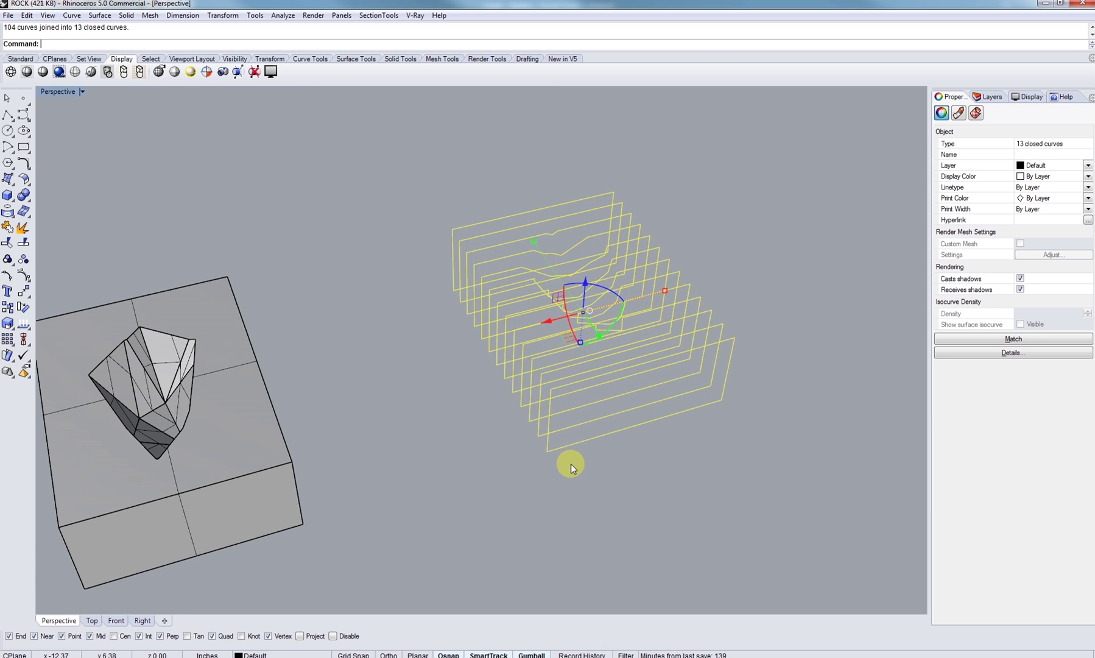
key(ctrl+g)
click(561, 501)
Contour the same mold half along its short edge, perpendicular to the first contour direction.
click(565, 368)
click(533, 447)
right_drag(533, 446, 419, 412)
click(451, 414)
text(Contour)
key(Return)
click(475, 437)
shift+click(409, 467)
key(Return)
right_drag(412, 466, 406, 399)
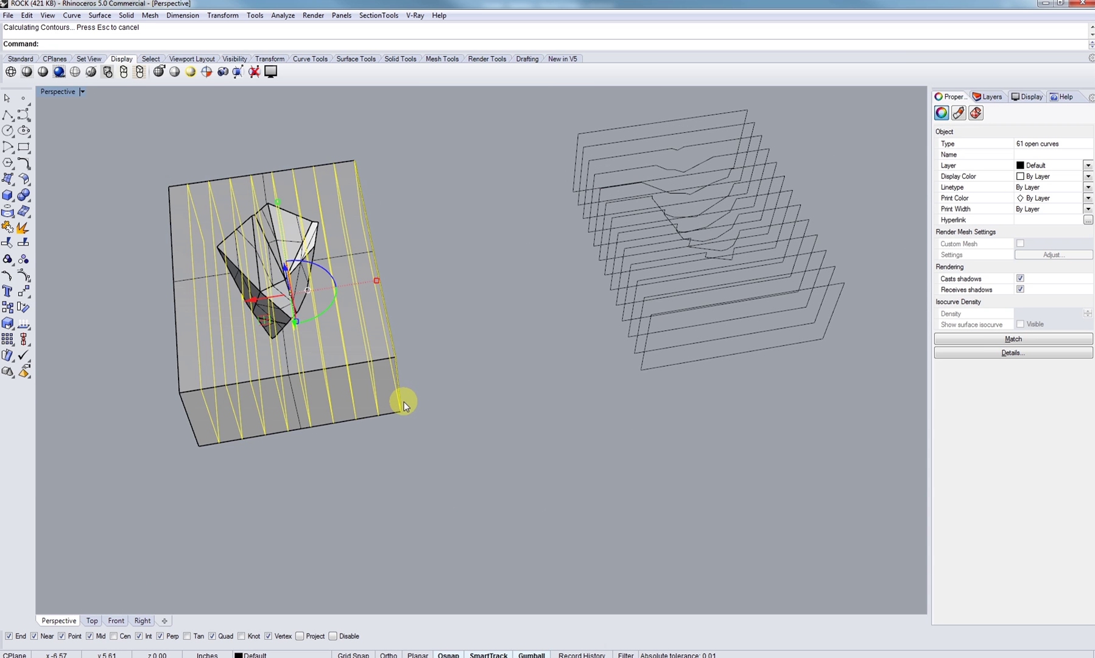
Join and group the second contour set and move it 10 inches so it crosses the first set.
key(ctrl+g)
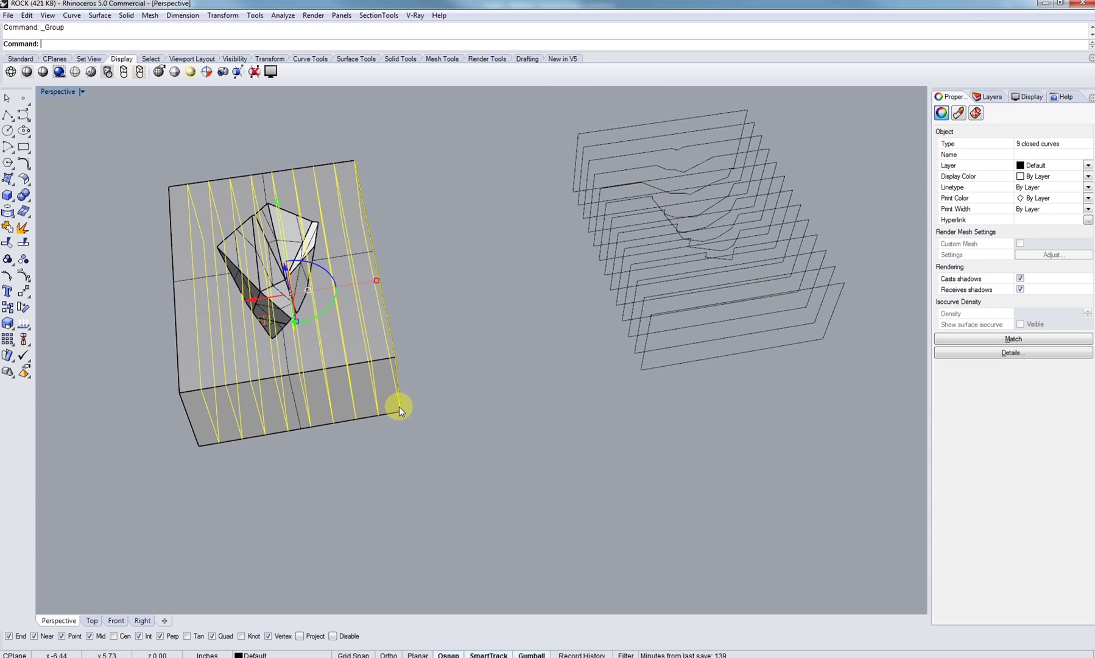
drag(398, 406, 444, 395)
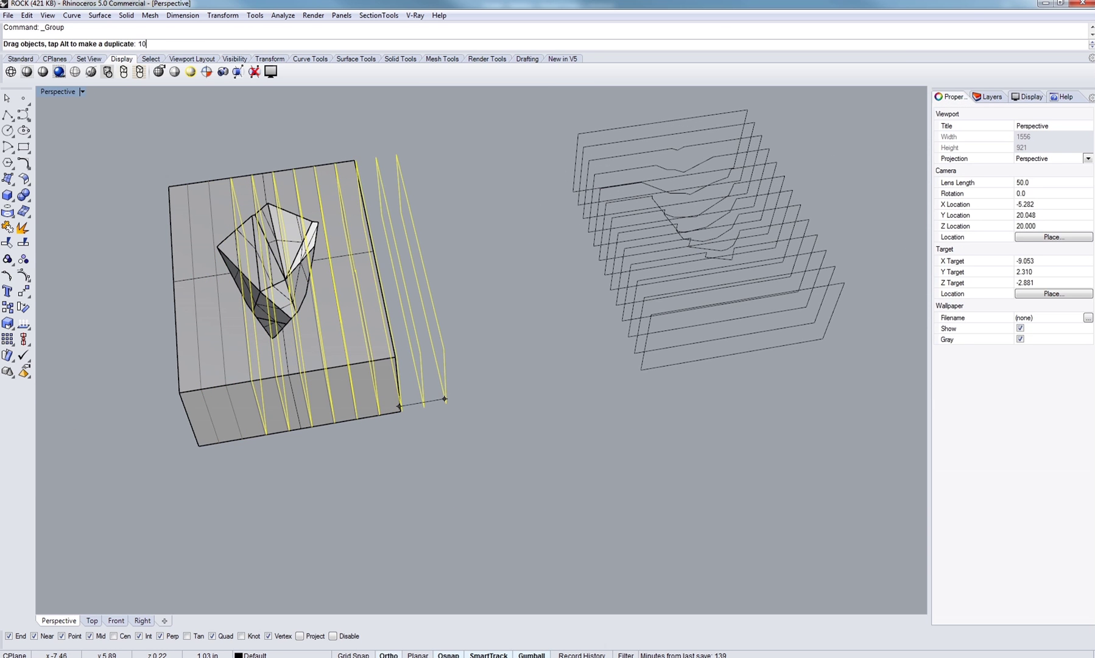
key(Return)
shift+right_drag(639, 274, 406, 329)
click(458, 401)
right_drag(458, 401, 557, 454)
key(Escape)
Copy both crossing contour sets 10 inches sideways, keeping the original grid of curves.
drag(558, 454, 325, 223)
right_drag(325, 223, 413, 256)
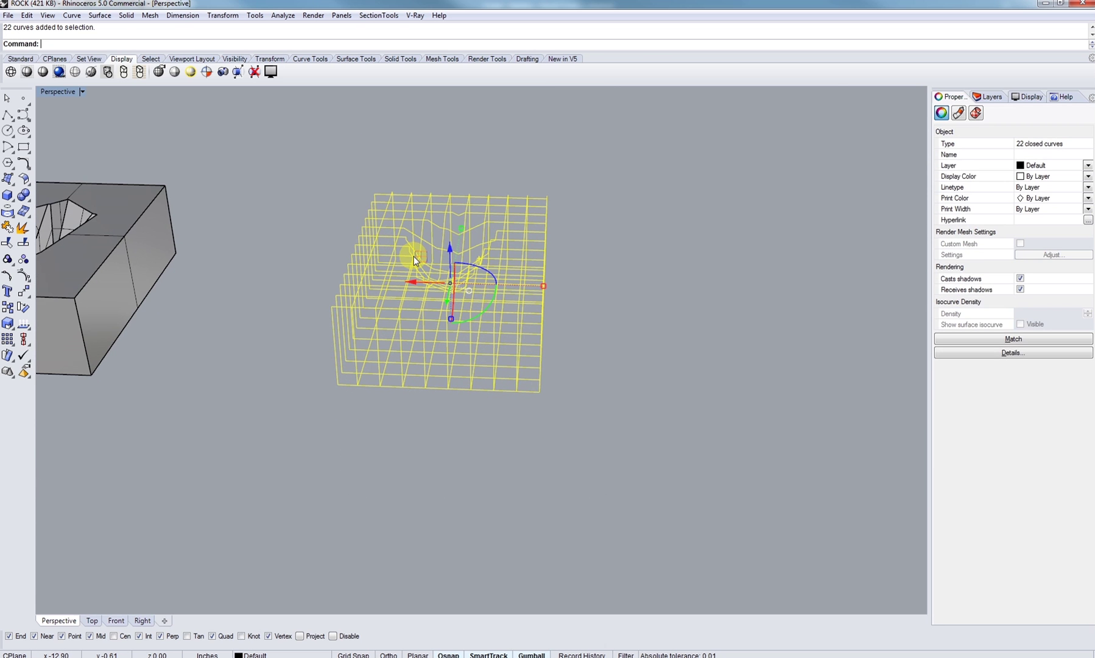
text(copy)
key(Return)
click(460, 449)
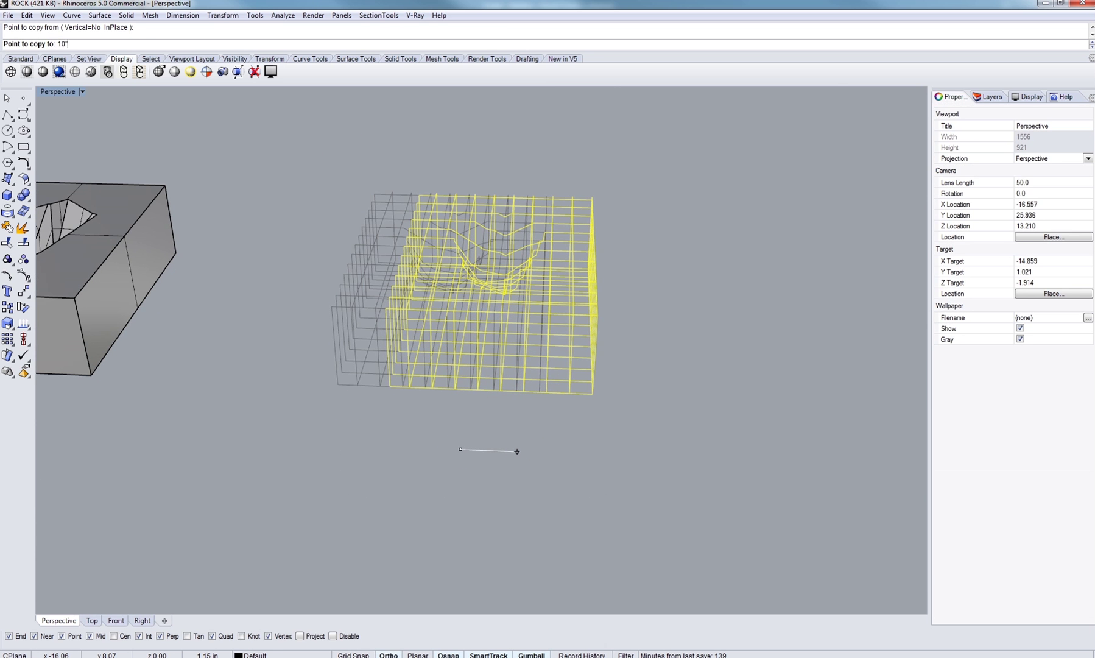
click(517, 445)
key(Return)
shift+right_drag(582, 400, 304, 429)
key(Escape)
Move one group of the copied contour curves 10 inches away from the other group.
click(327, 390)
right_drag(328, 390, 507, 370)
drag(507, 371, 432, 399)
text(10")
key(Return)
key(Escape)
Create planar surfaces from both separated sets of closed curves and delete the source curves.
shift+right_drag(376, 491, 521, 445)
drag(536, 445, 389, 389)
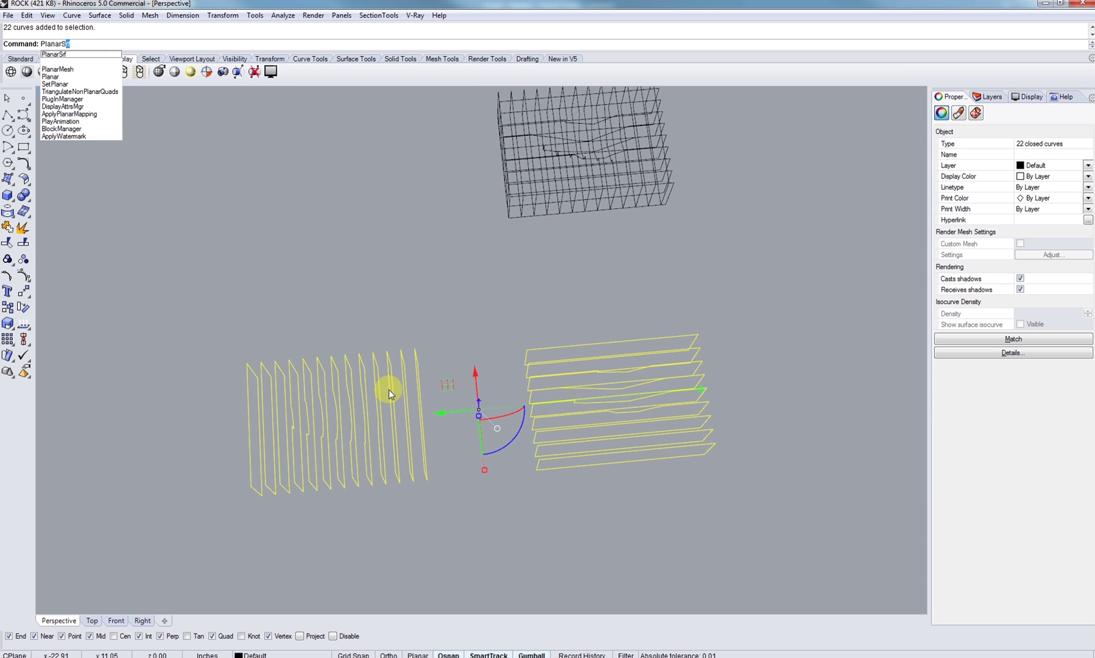
key(Return)
mouse_move(398, 449)
right_down()
mouse_move(421, 448)
mouse_move(564, 353)
mouse_move(702, 369)
mouse_move(752, 393)
right_up()
key(Delete)
Examine the shape and spacing of the planar ribs in both sets from several angles.
scroll(564, 353, up, 6)
scroll(586, 362, down, 6)
shift+right_drag(578, 387, 510, 257)
scroll(567, 423, up, 5)
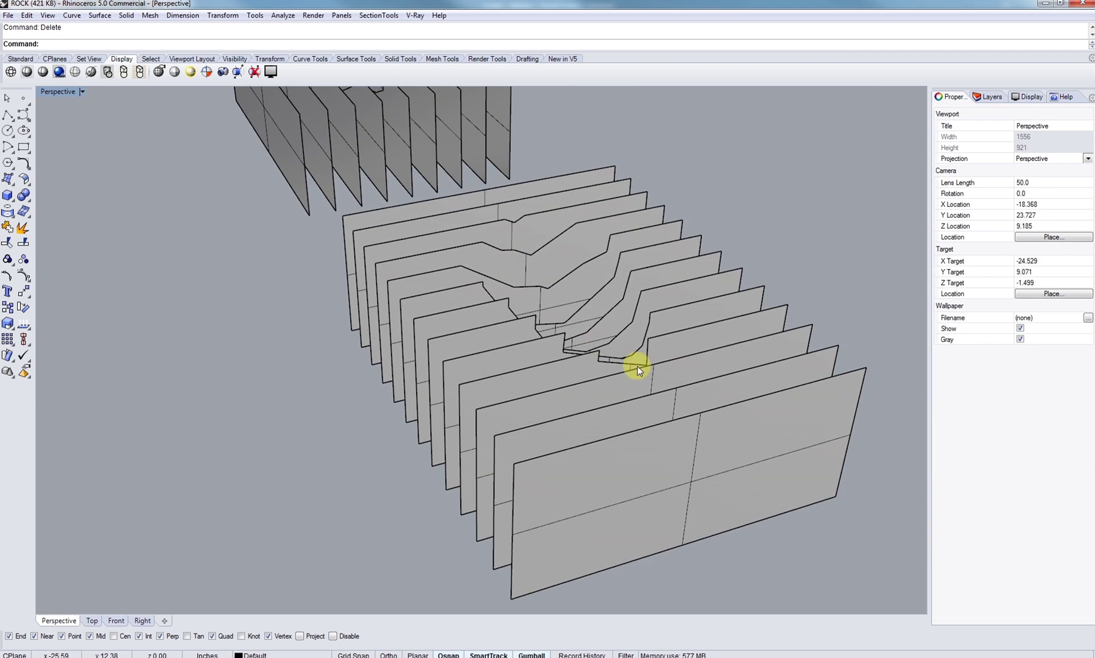
right_drag(637, 366, 389, 300)
right_drag(374, 417, 395, 349)
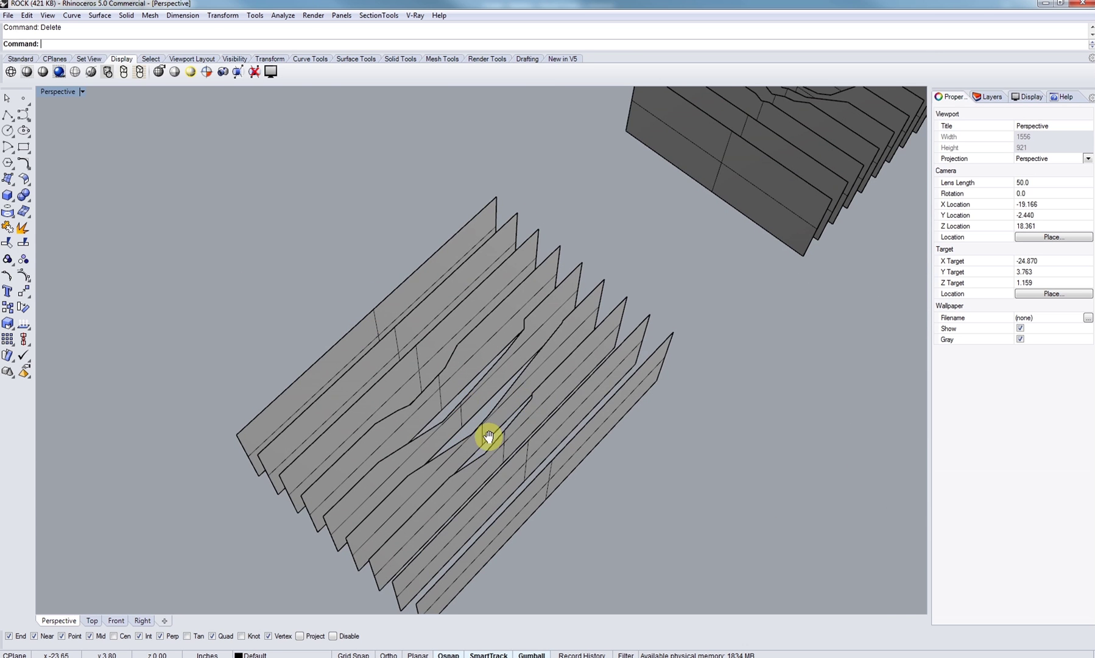
shift+right_drag(489, 437, 396, 490)
right_drag(396, 490, 448, 466)
scroll(367, 394, down, 5)
right_drag(556, 521, 700, 512)
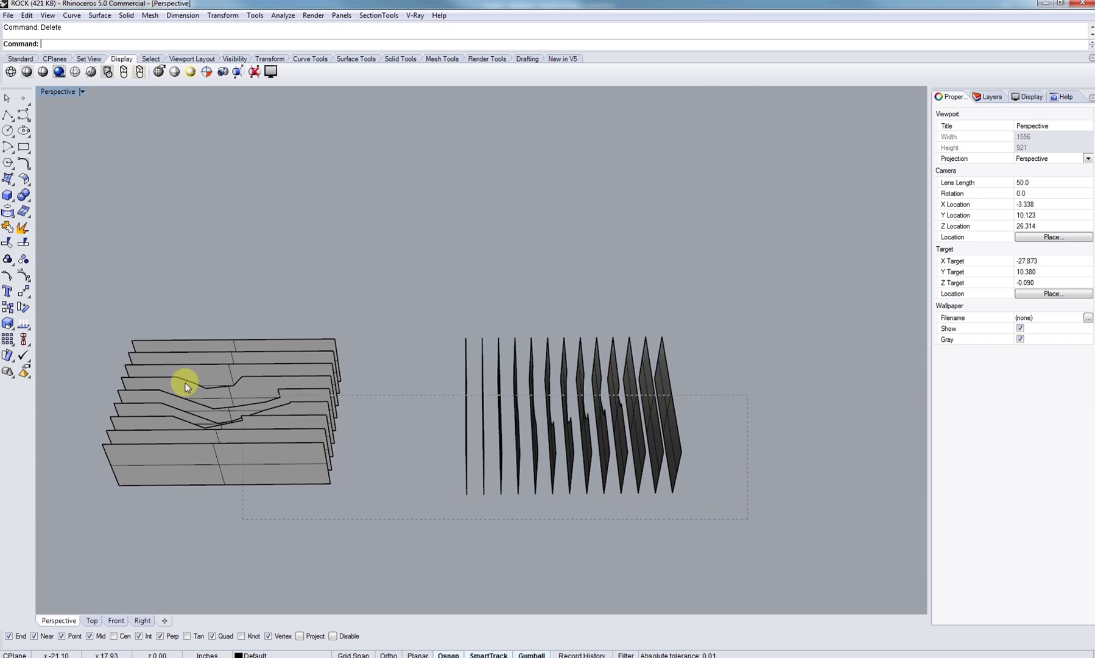
Offset all planar ribs of both sets into solids 0.125 inch thick.
key(ctrl+a)
right_drag(330, 386, 308, 329)
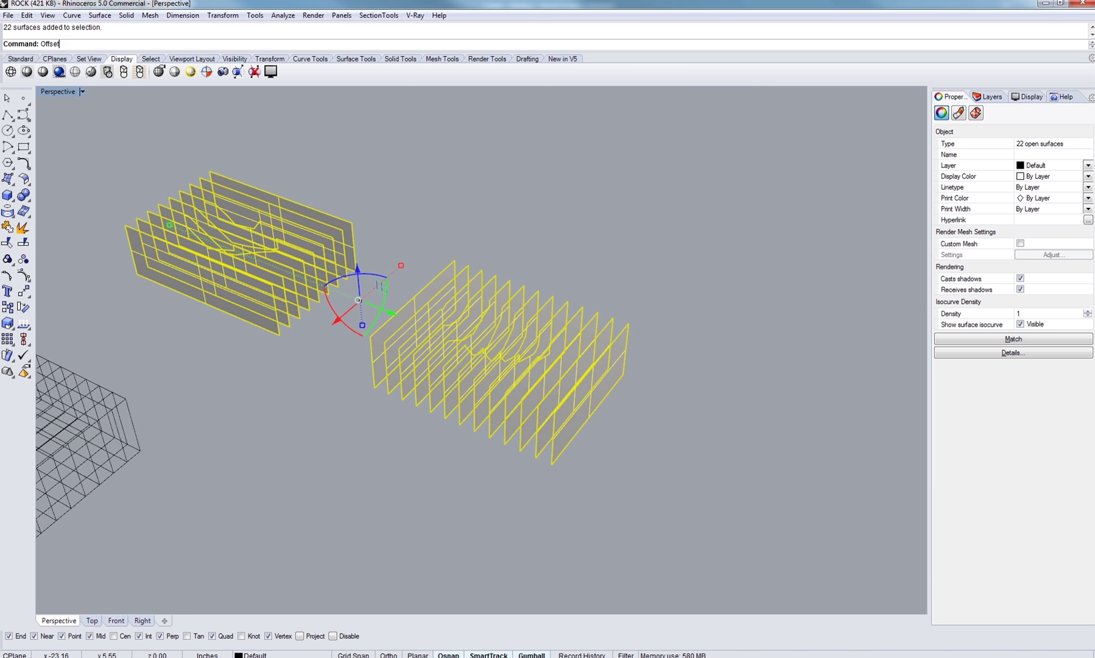
text(Srf)
key(Return)
right_drag(284, 320, 326, 303)
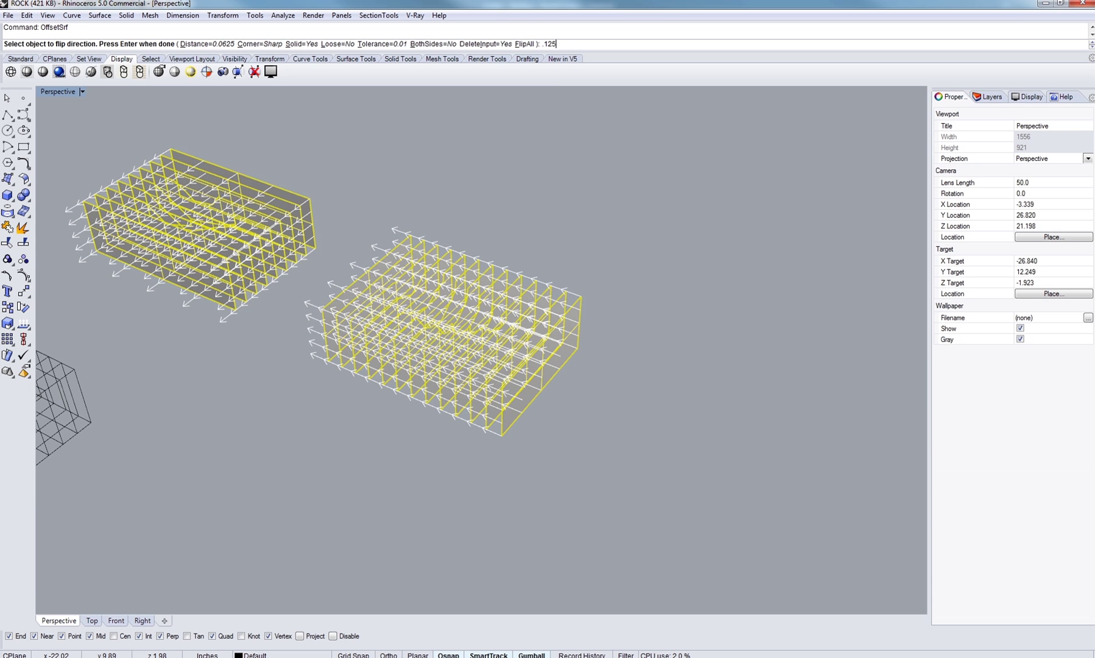
key(Return)
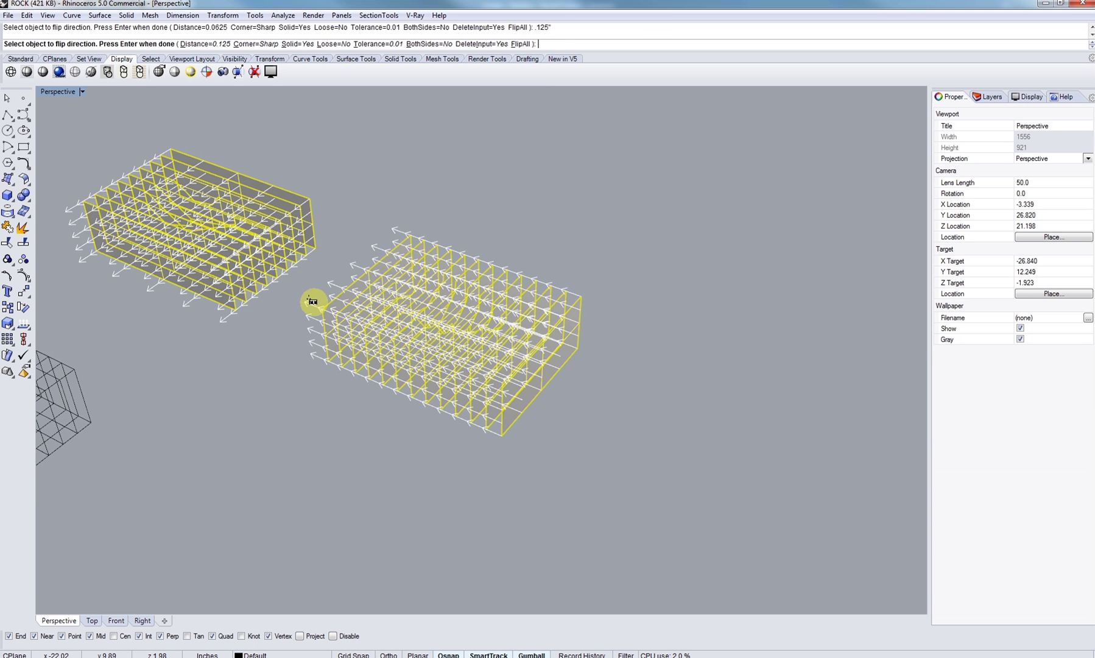
key(Return)
Move the set of ribs sliced along the long edge over the other set so they intersect as a grid.
right_drag(339, 220, 450, 313)
scroll(292, 323, up, 3)
shift+right_drag(293, 323, 471, 509)
click(471, 510)
drag(532, 547, 439, 334)
right_drag(440, 315, 468, 427)
drag(528, 420, 397, 366)
right_drag(397, 366, 397, 357)
click(476, 461)
right_drag(455, 439, 488, 474)
drag(489, 473, 490, 412)
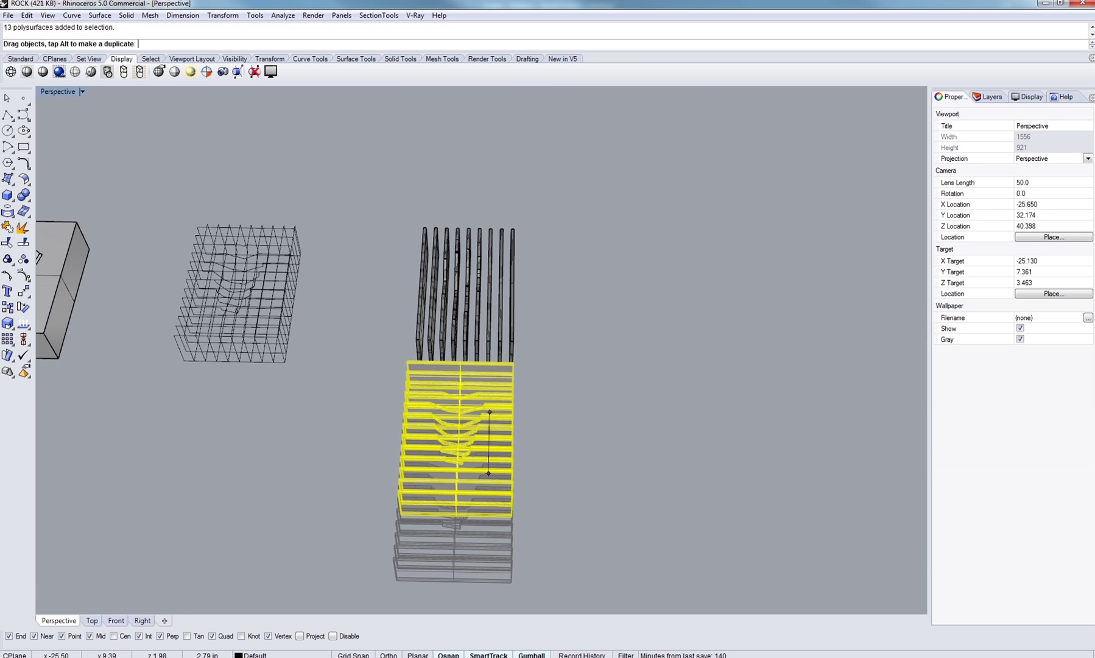
click(577, 412)
shift+right_drag(577, 412, 501, 420)
Copy both intersecting rib sets 10 inches beside the original grid.
drag(500, 420, 319, 228)
shift+right_drag(392, 321, 428, 333)
right_click(443, 343)
click(480, 435)
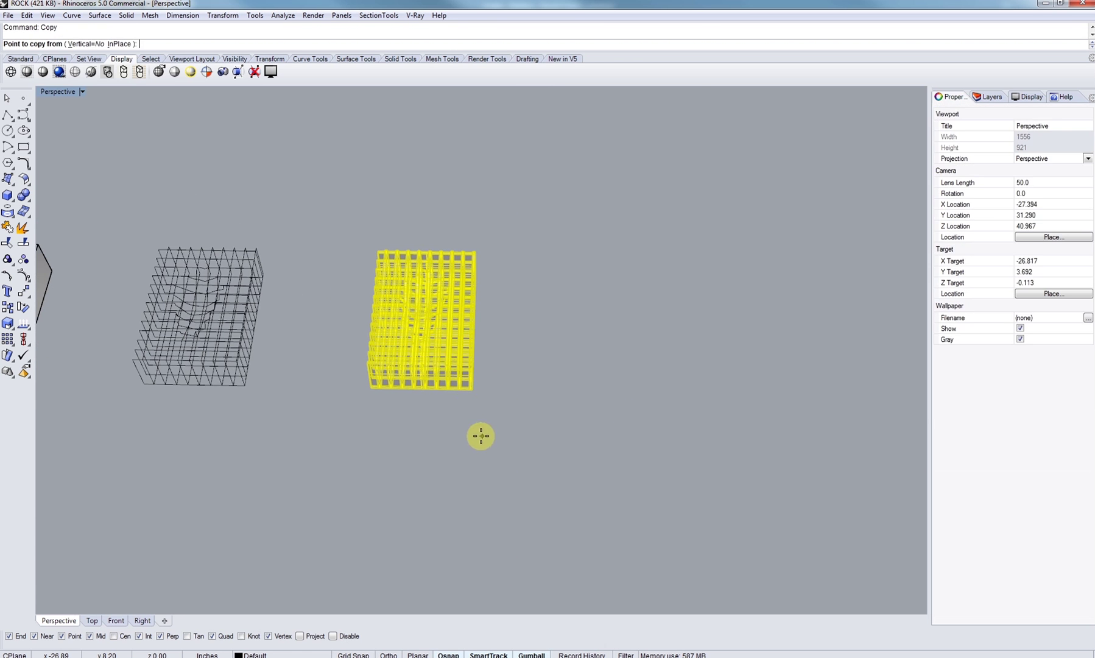
text(10")
key(Return)
click(540, 425)
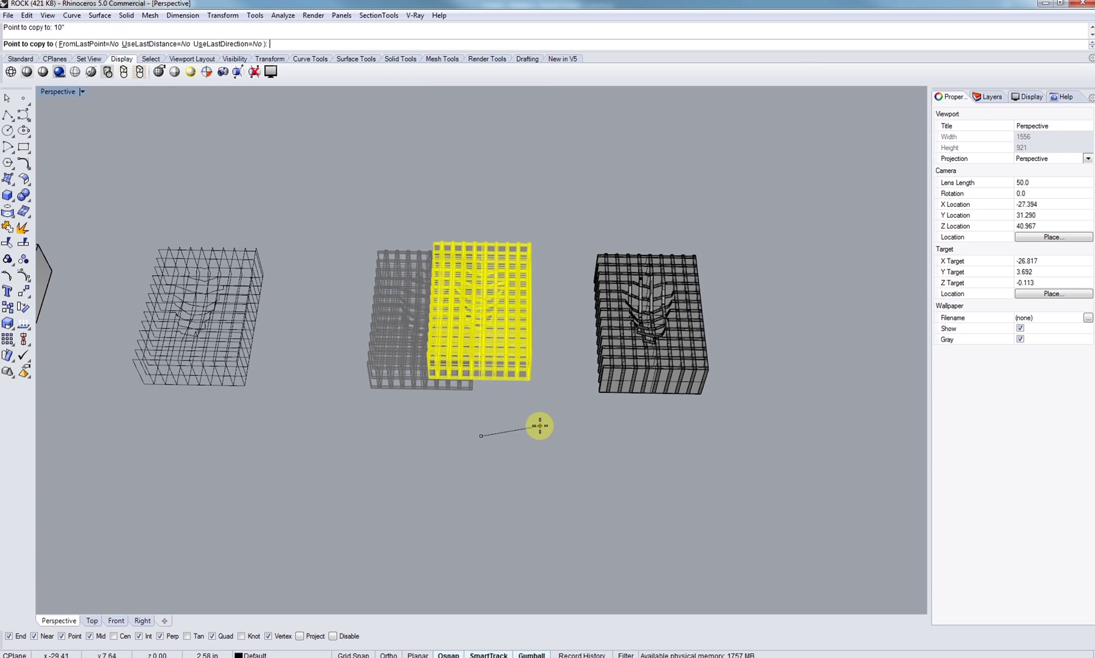
key(Return)
Select the long and short ribs of one intersecting grid and copy them to the clipboard.
scroll(520, 423, up, 10)
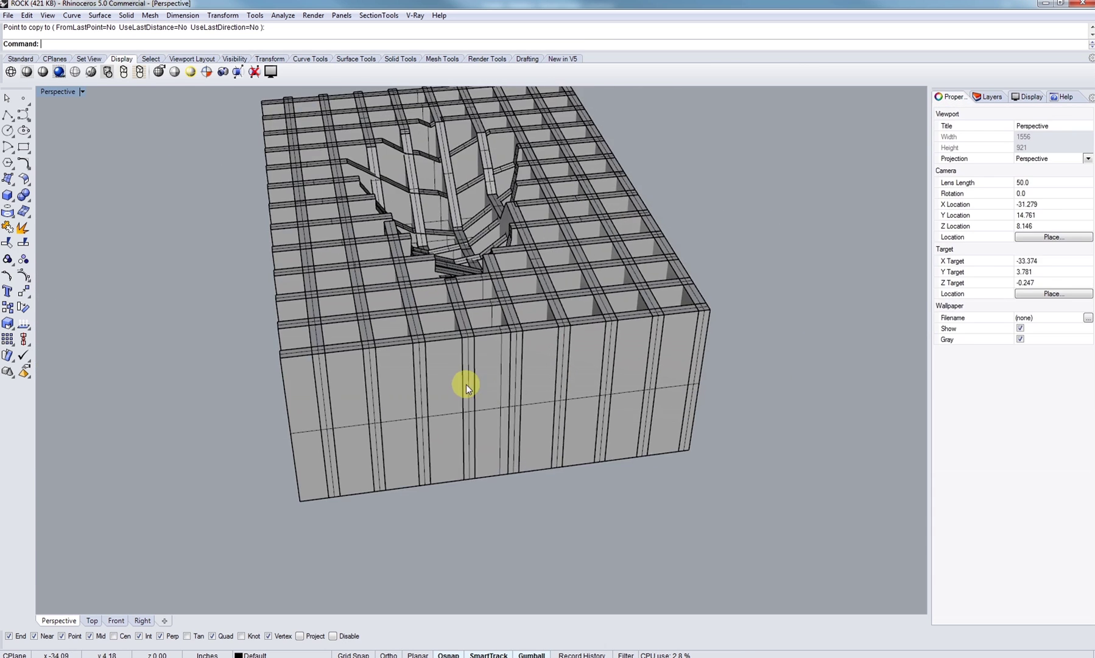
click(452, 385)
right_drag(452, 384, 444, 441)
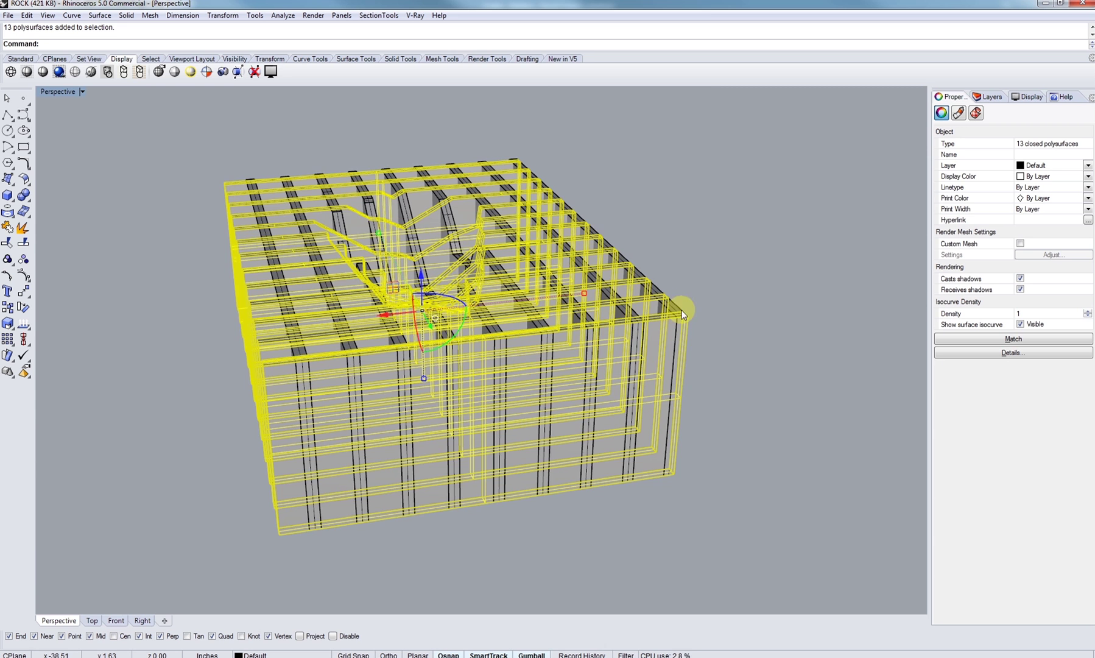
right_drag(686, 341, 521, 364)
scroll(573, 362, down, 6)
scroll(535, 355, up, 2)
key(Escape)
click(518, 375)
shift+click(525, 355)
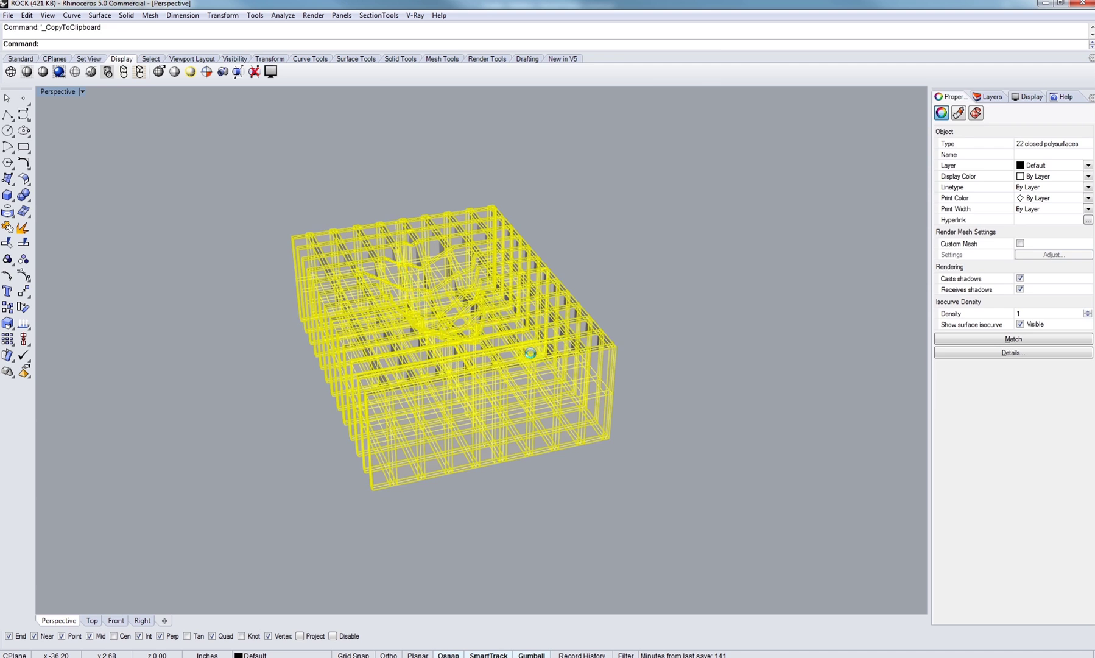
shift+right_drag(534, 342, 522, 354)
click(638, 300)
Move the short ribs vertically up by half their height, from a bottom corner to the midpoint of the vertical edge.
shift+right_drag(594, 383, 680, 378)
scroll(586, 409, up, 5)
click(584, 408)
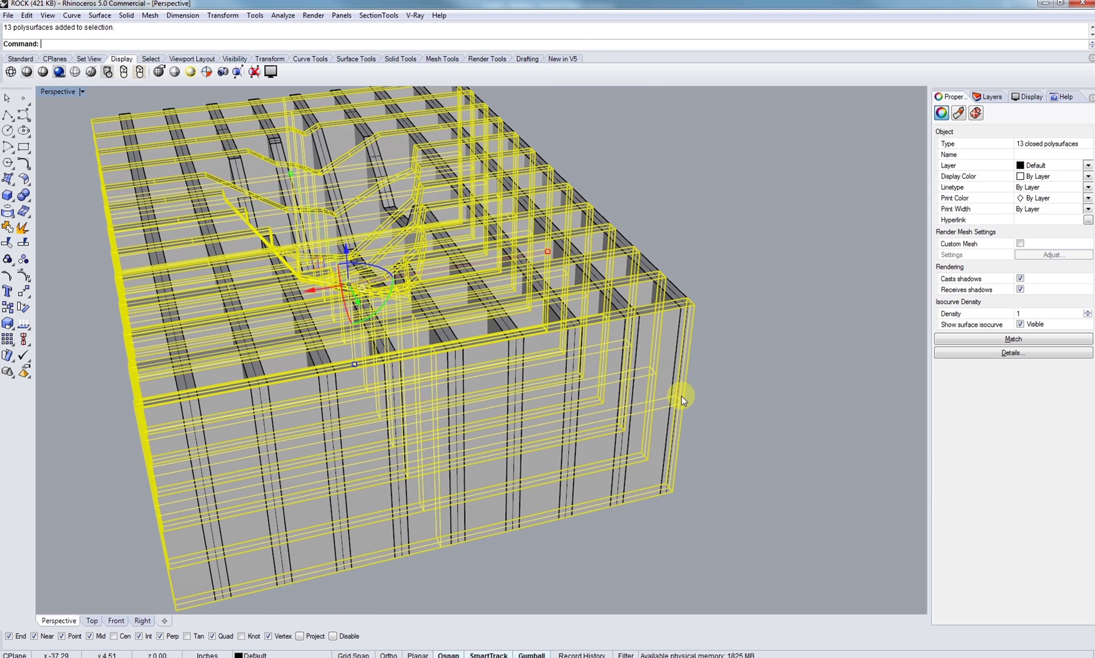
shift+right_drag(652, 443, 675, 430)
click(907, 148)
click(681, 304)
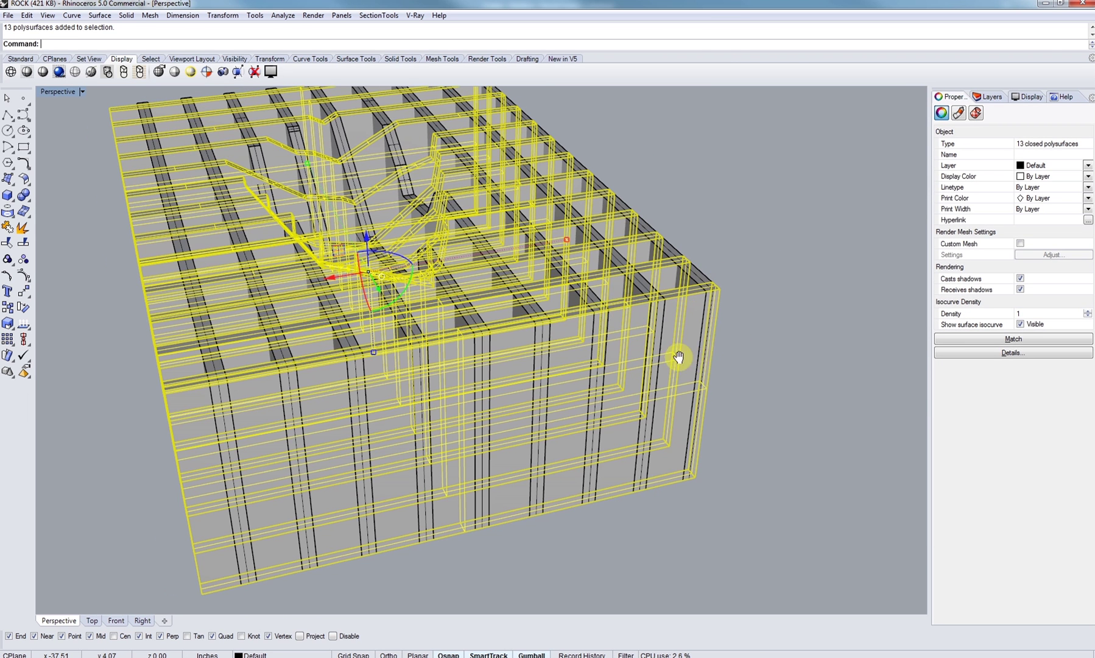
shift+right_drag(678, 357, 674, 356)
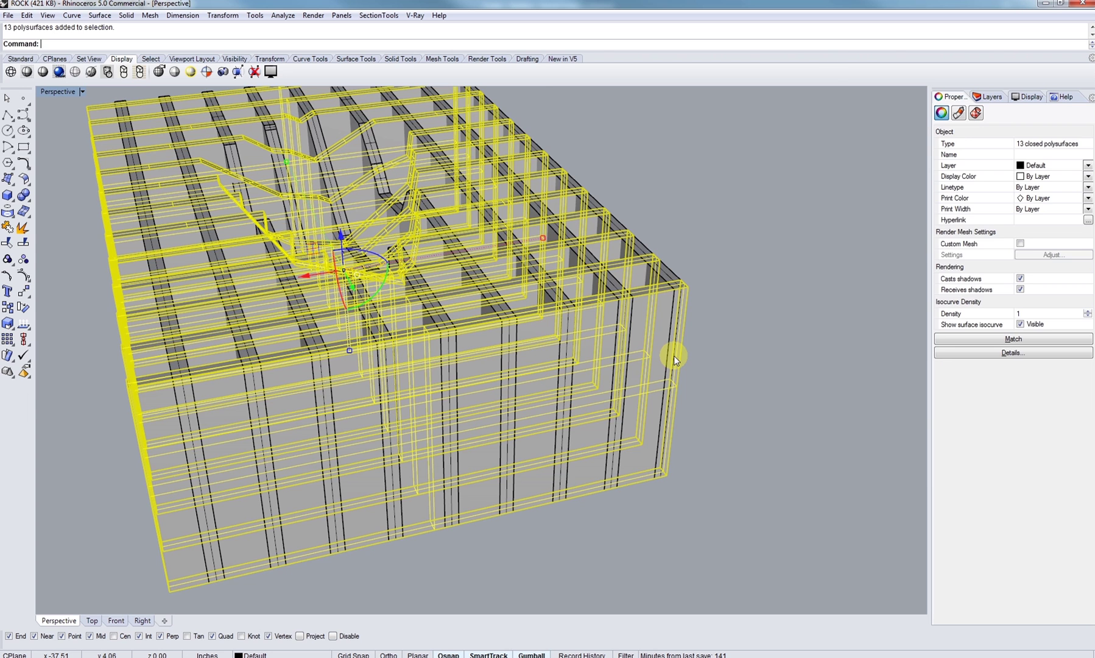
text(m)
key(Return)
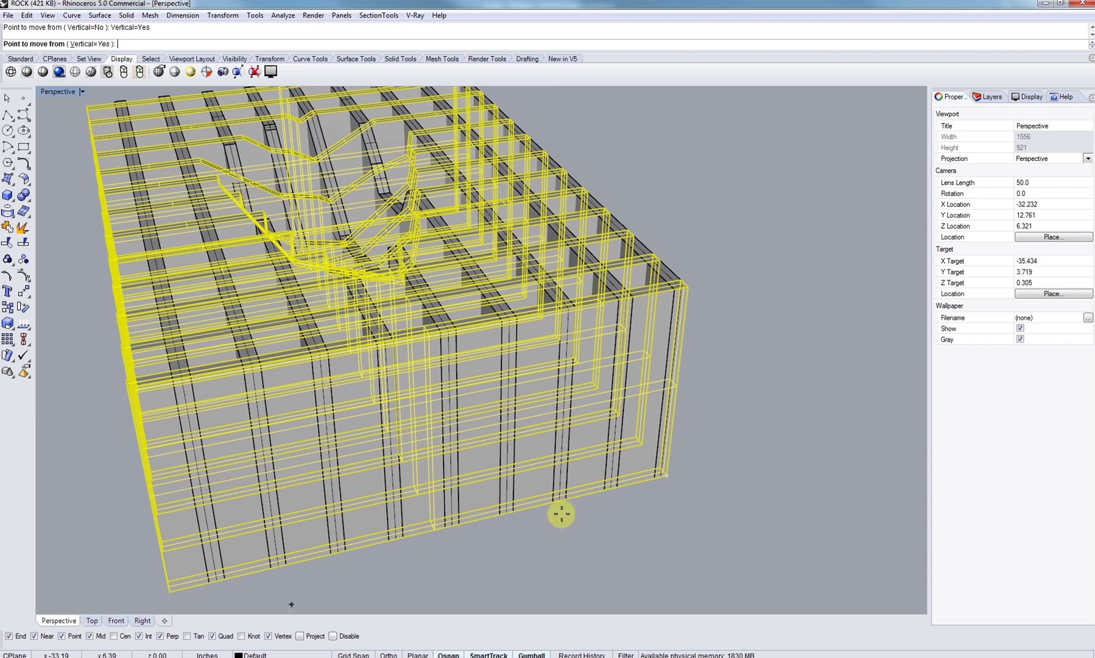
click(664, 477)
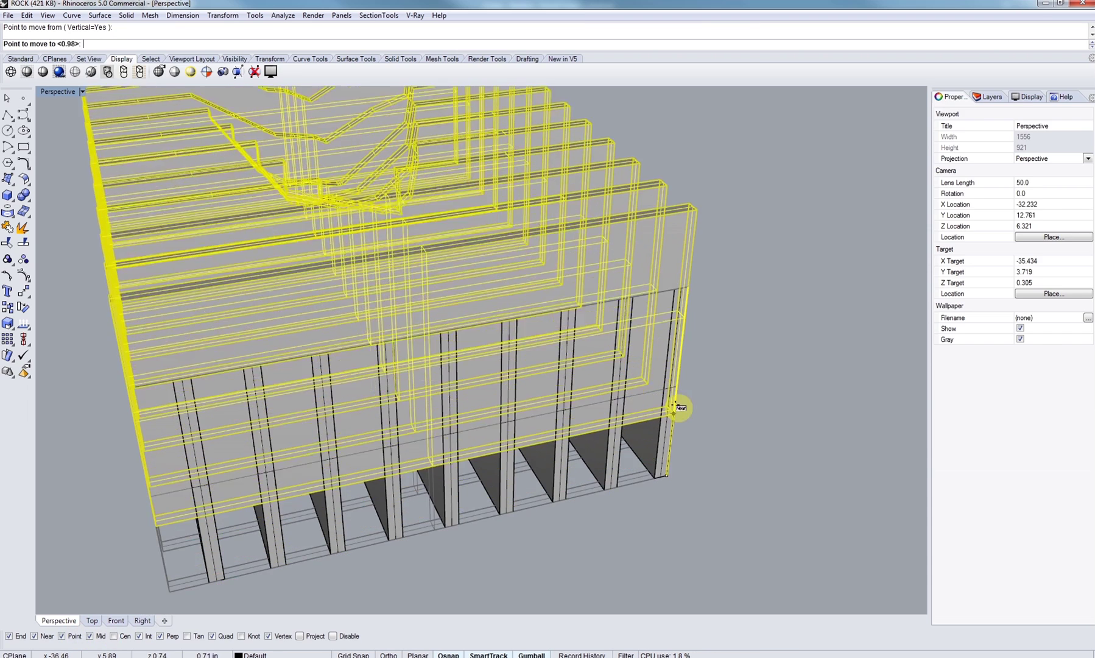
click(678, 390)
key(Escape)
Cut slots in the upper half of the long ribs by Boolean-subtracting the raised short ribs.
click(669, 410)
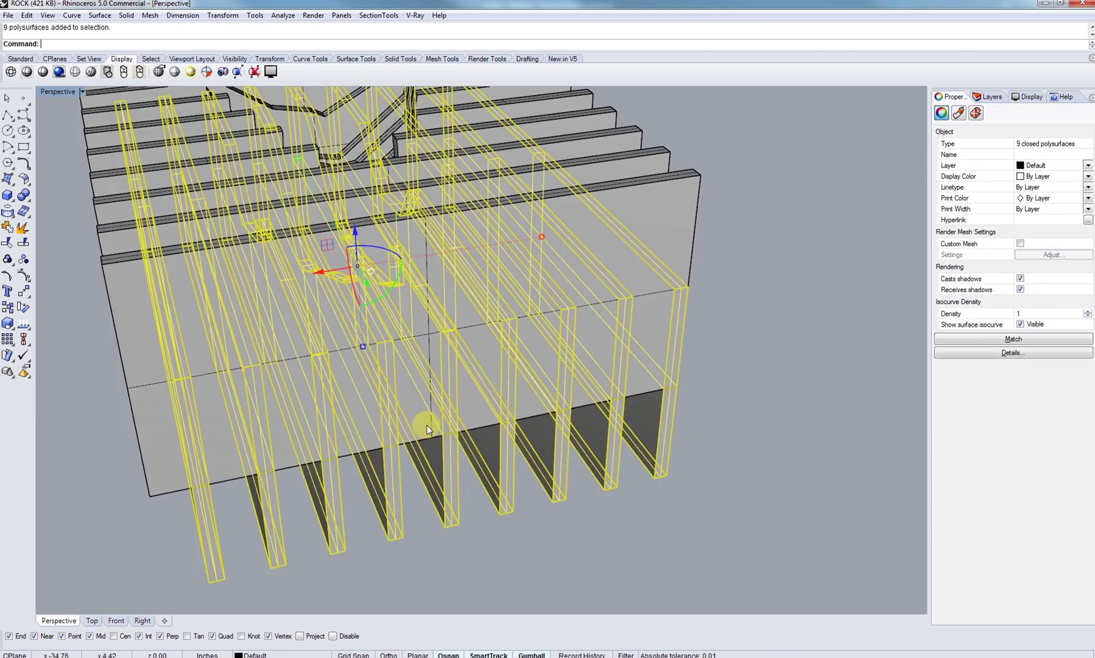
scroll(426, 424, down, 4)
key(Escape)
right_drag(377, 420, 444, 362)
scroll(455, 421, up, 3)
scroll(503, 512, up, 3)
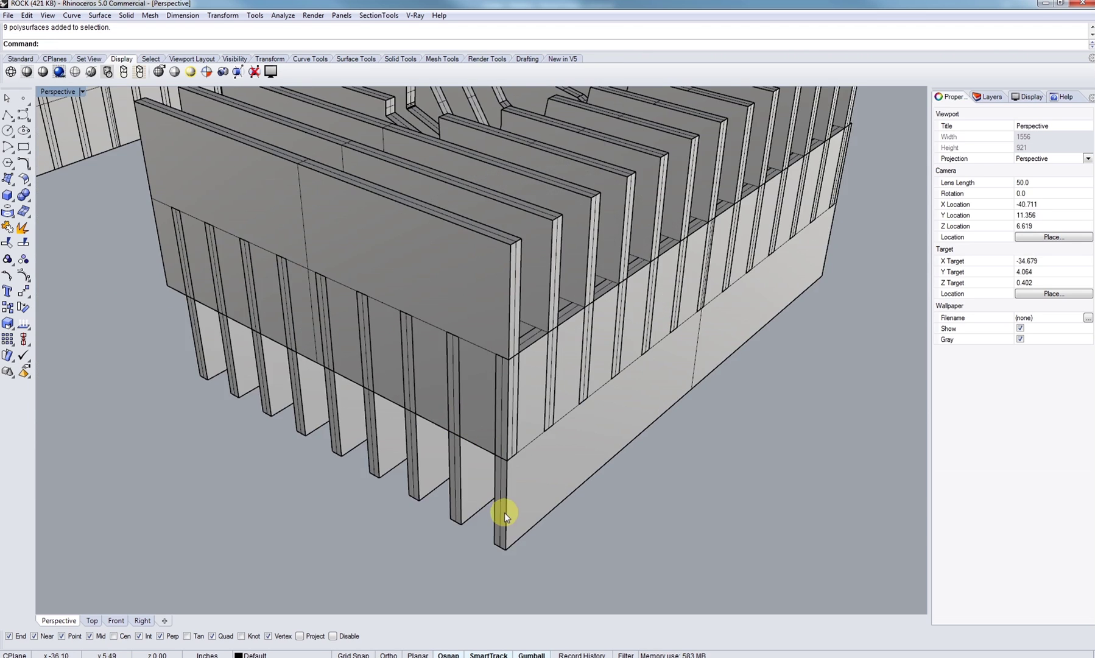
click(507, 512)
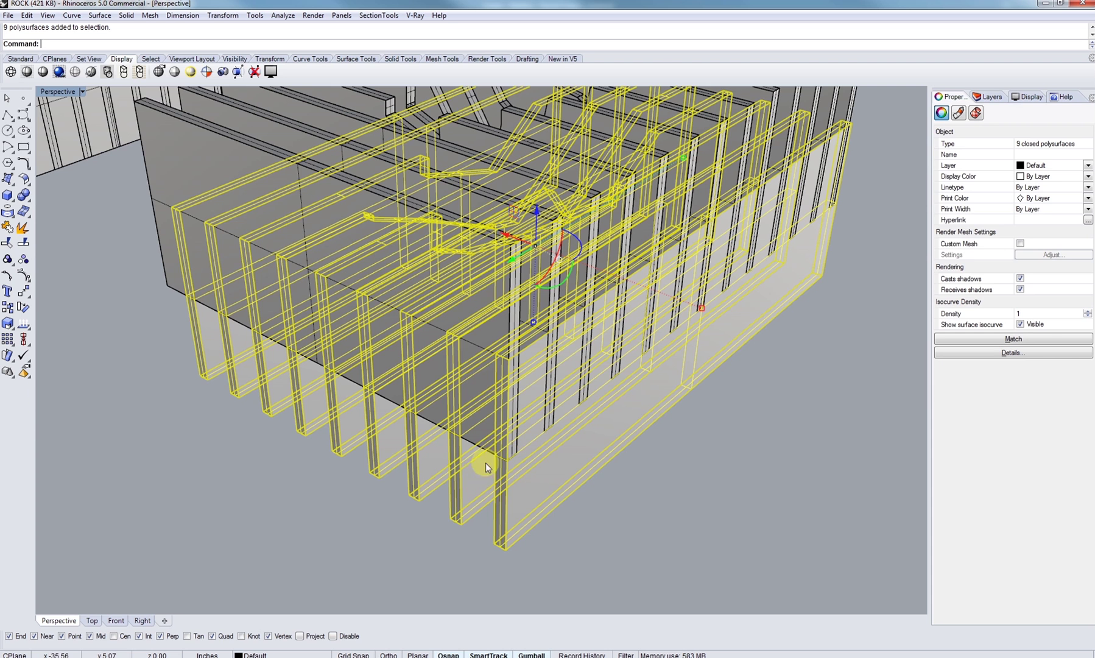
click(24, 195)
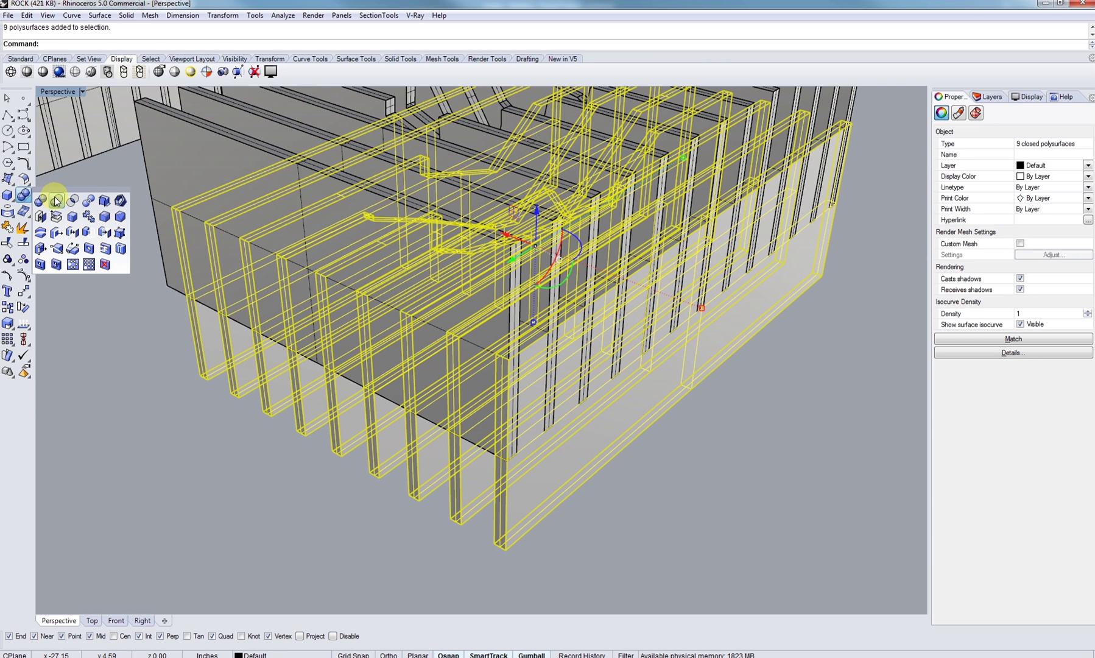
click(55, 201)
click(176, 193)
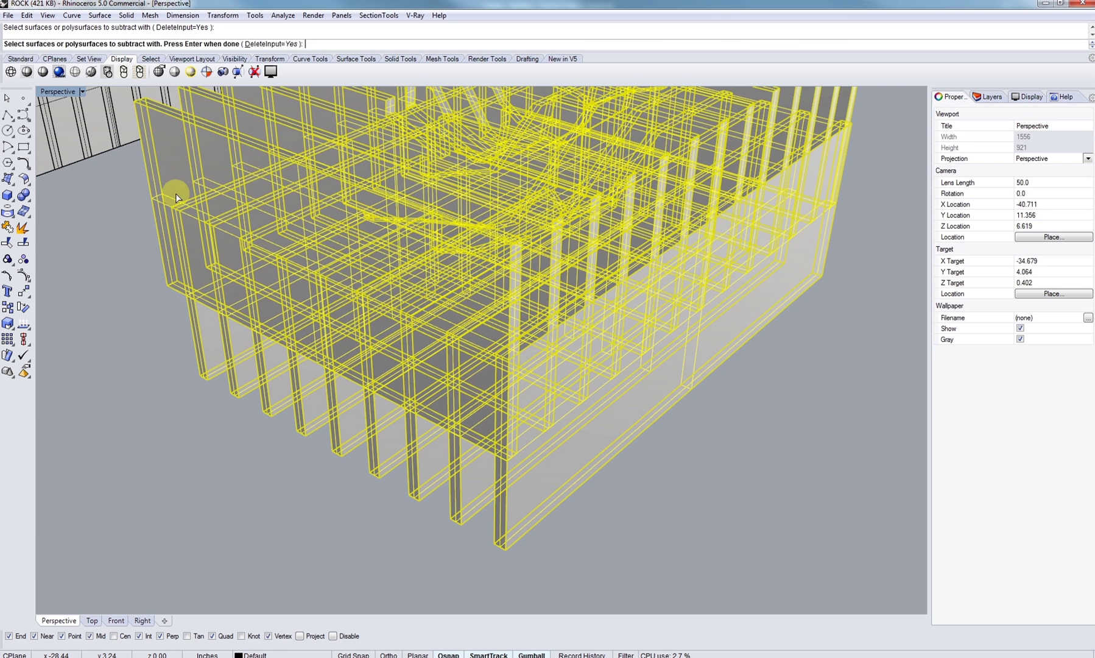
key(Return)
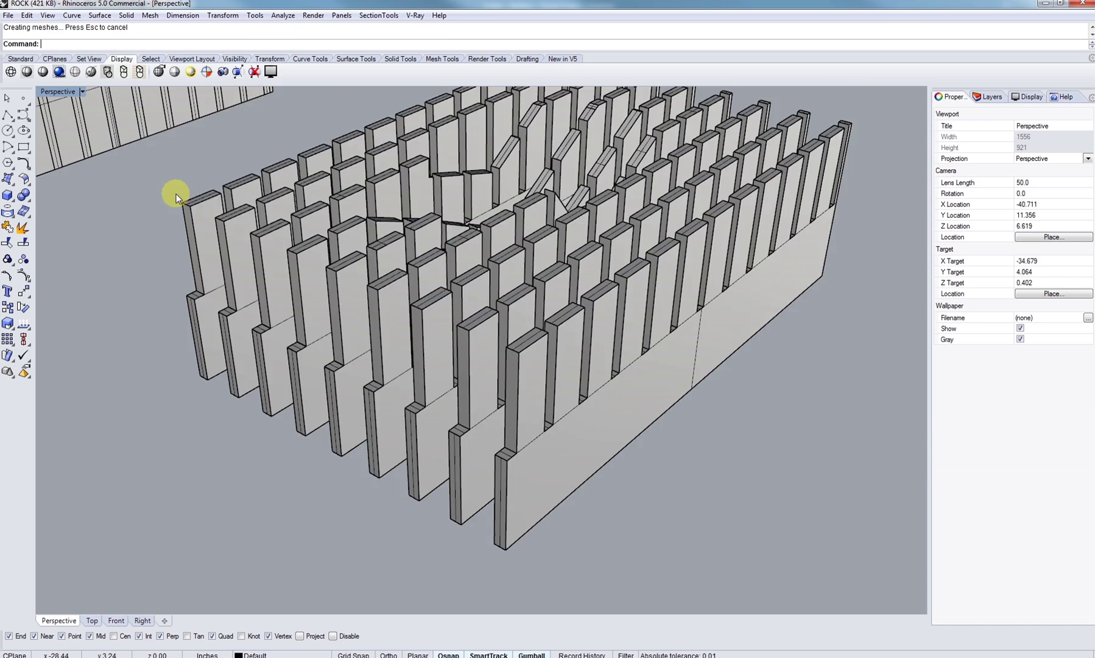
Lock the notched long ribs and paste the copied rib sets back in their original place.
right_drag(176, 193, 524, 379)
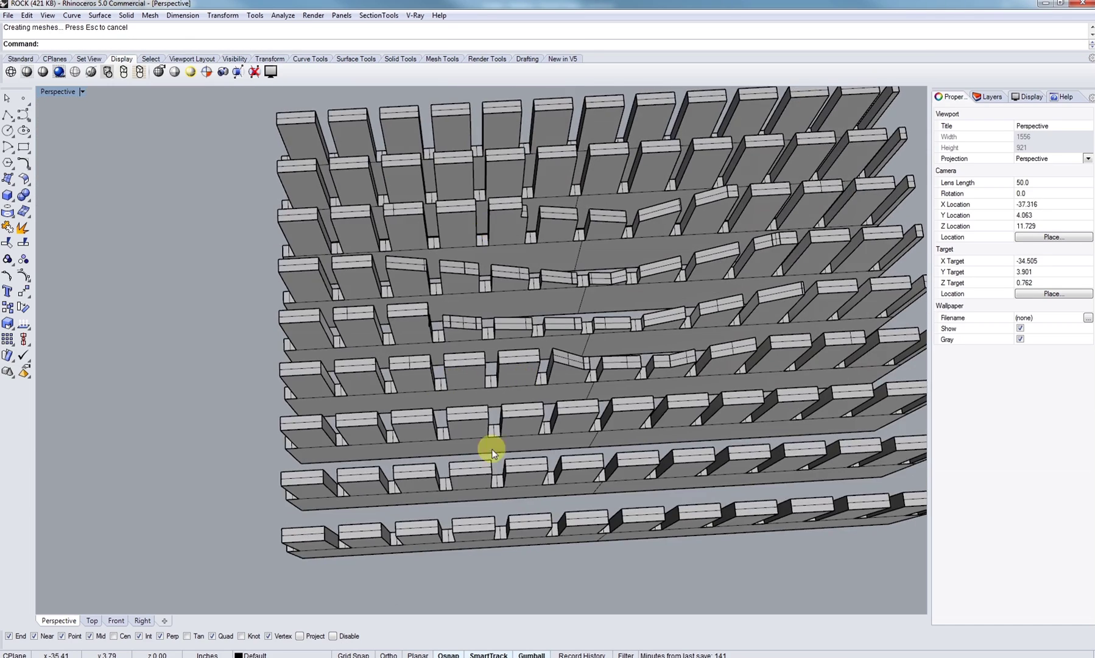
right_drag(492, 229, 503, 370)
key(ctrl+a)
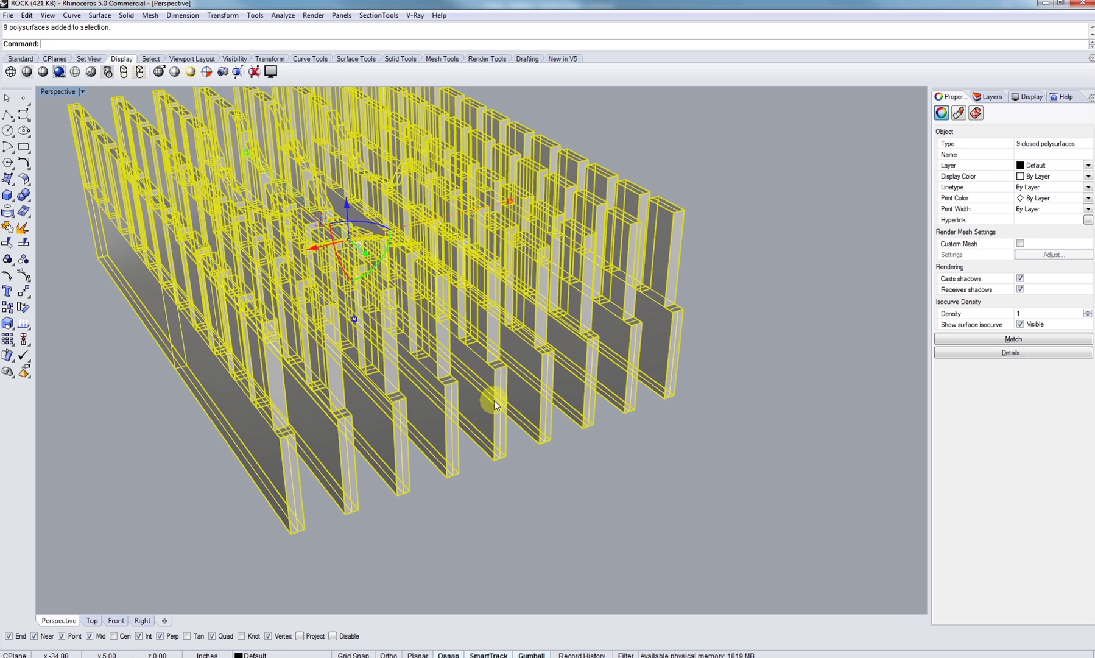
key(ctrl+l)
right_drag(494, 400, 422, 376)
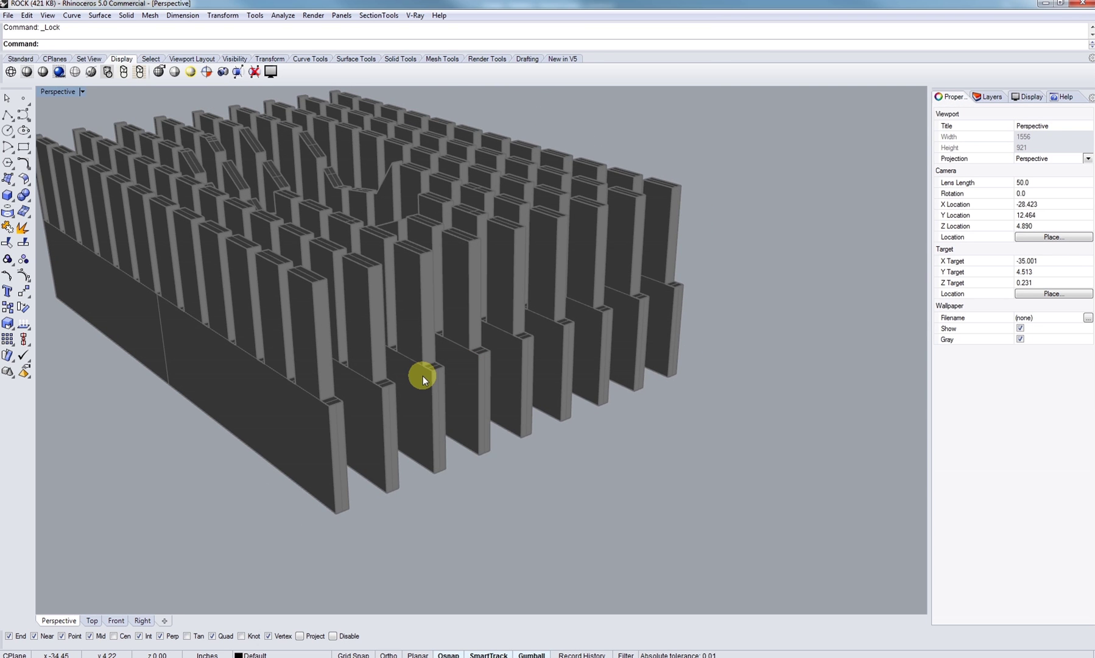
key(ctrl+v)
key(Escape)
Move the pasted long ribs down by half their height, from the top corner to the midpoint of the vertical edge.
right_drag(452, 398, 548, 342)
scroll(490, 345, up, 3)
scroll(492, 353, up, 1)
key(ctrl+a)
scroll(530, 329, up, 1)
key(Escape)
click(459, 318)
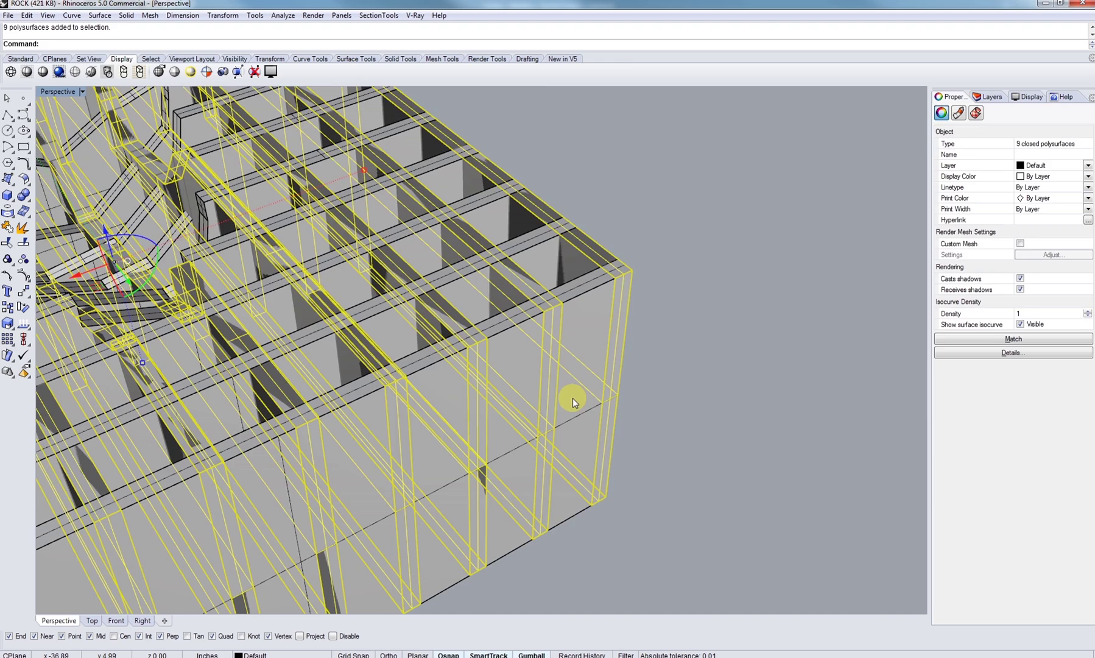
text(m)
key(Return)
click(638, 272)
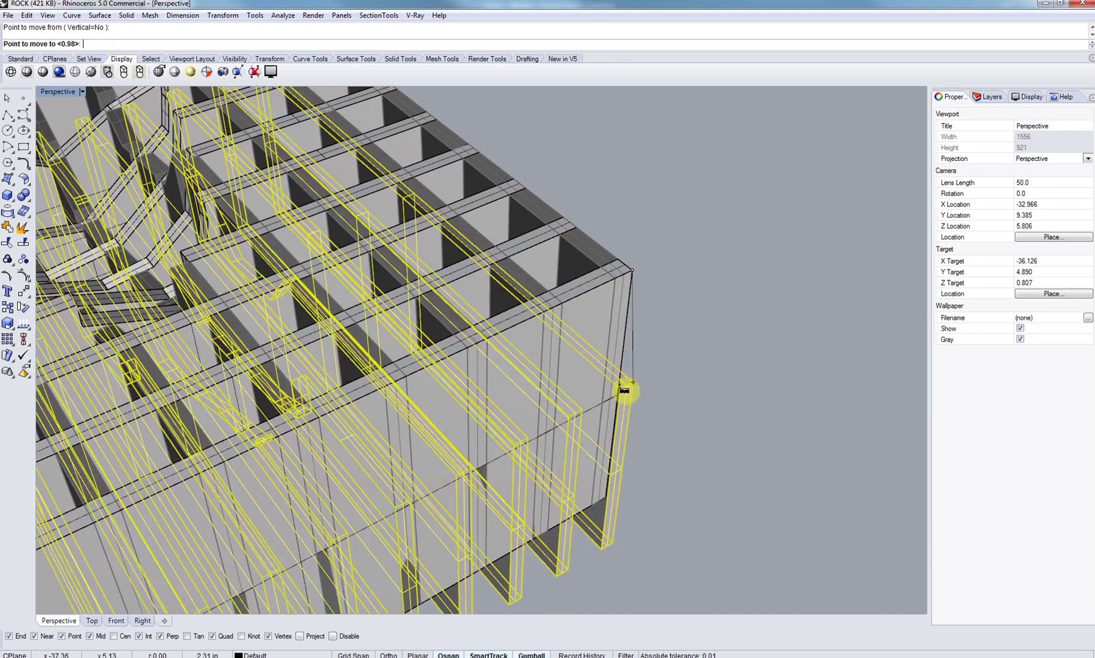
click(622, 393)
scroll(579, 388, down, 3)
right_drag(611, 381, 519, 264)
key(Escape)
Boolean-subtract the lowered long ribs from the pasted short ribs to slot their lower half, and unlock the notched long ribs.
click(518, 263)
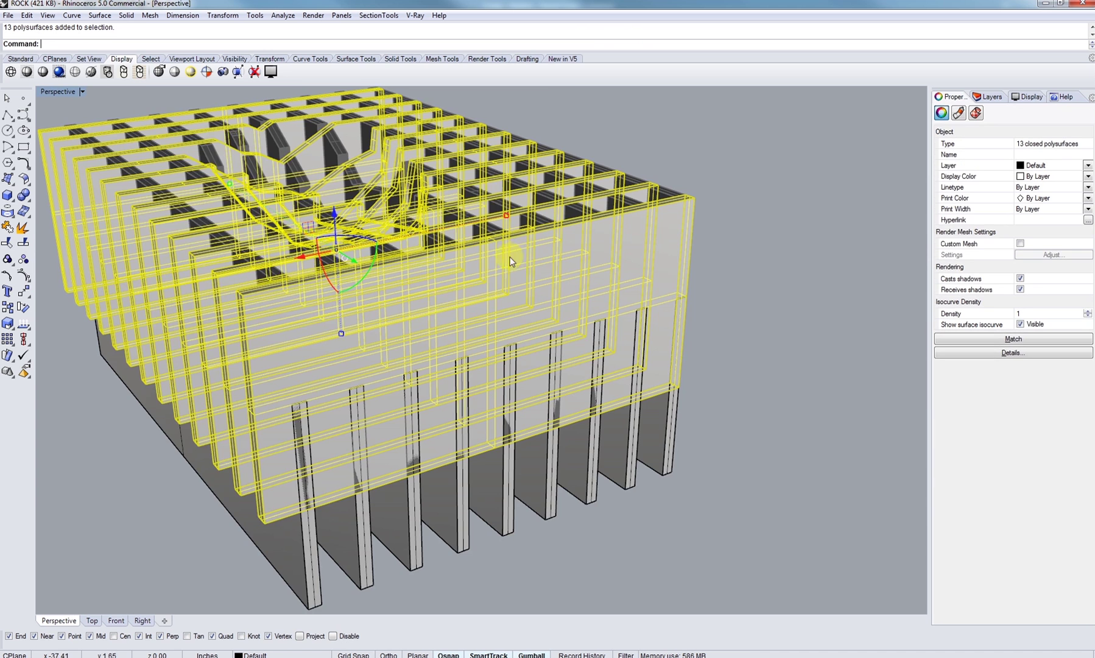
right_drag(454, 287, 464, 268)
click(25, 195)
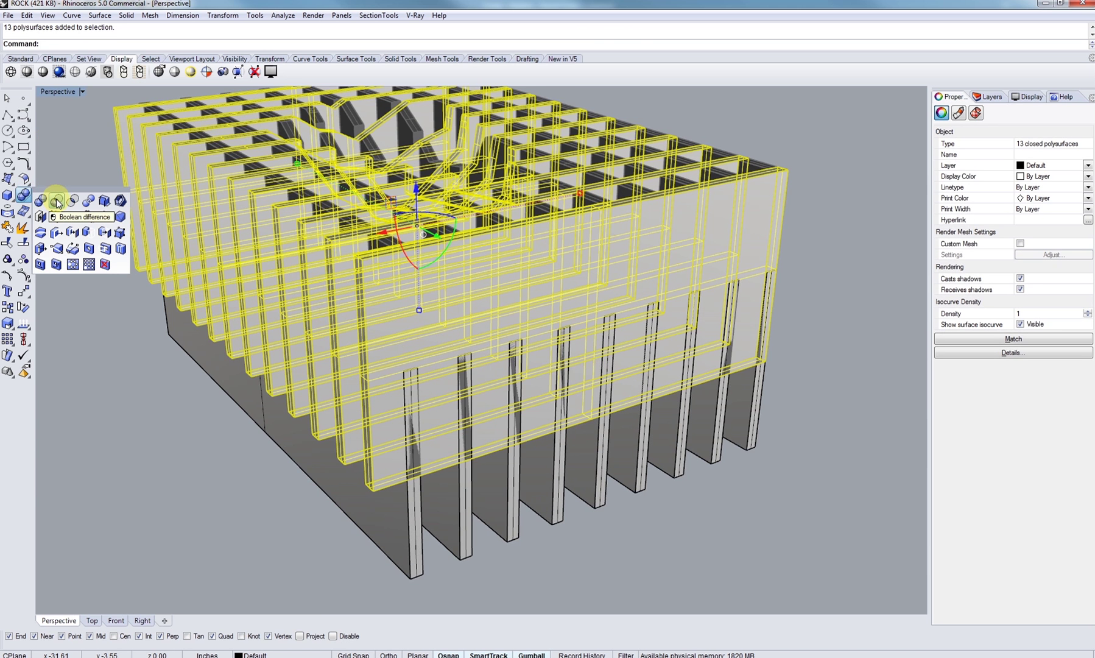
click(57, 203)
click(407, 533)
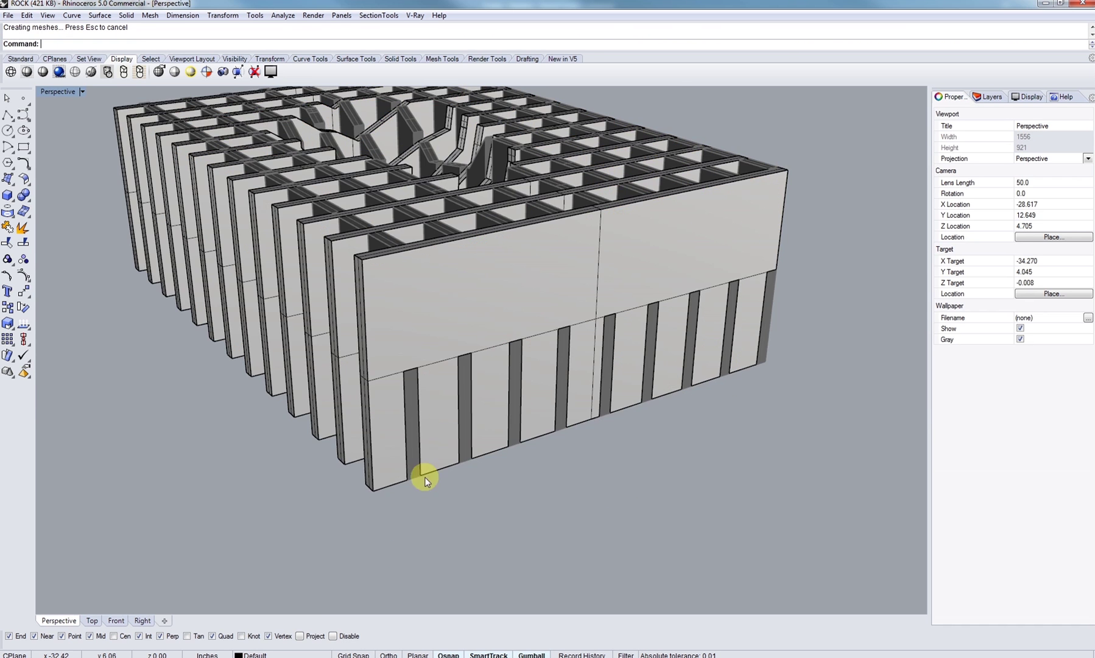
mouse_move(420, 434)
right_down()
mouse_move(473, 436)
mouse_move(455, 438)
mouse_move(475, 453)
right_up()
key(ctrl+alt+l)
right_drag(475, 454, 455, 452)
Examine how the slots of the long and short ribs interlock, from several angles and close up.
click(489, 435)
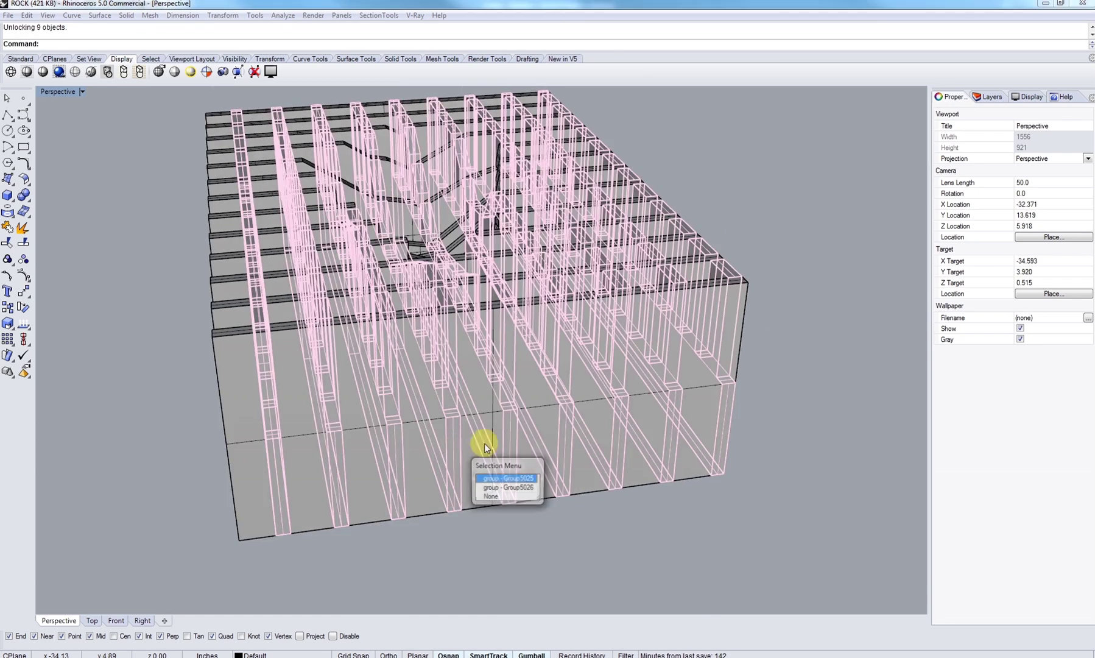
click(507, 477)
right_drag(494, 416, 458, 449)
key(Escape)
right_drag(429, 408, 524, 309)
scroll(524, 309, up, 6)
right_drag(440, 334, 513, 285)
scroll(499, 254, up, 4)
click(507, 263)
scroll(488, 292, down, 9)
scroll(257, 364, down, 4)
right_drag(256, 364, 370, 342)
key(Escape)
click(248, 360)
right_drag(317, 365, 335, 334)
key(Escape)
right_drag(762, 318, 691, 335)
scroll(333, 317, up, 5)
shift+right_drag(333, 316, 456, 263)
right_drag(437, 398, 285, 425)
scroll(286, 425, down, 4)
scroll(476, 362, up, 5)
click(475, 362)
right_drag(466, 362, 329, 420)
key(Escape)
scroll(514, 368, down, 6)
key(ctrl+z)
key(Escape)
Copy the whole interlocking rib grid to the free space beyond it, in line with the earlier stages.
scroll(442, 429, down, 2)
click(375, 229)
shift+right_drag(341, 355, 371, 388)
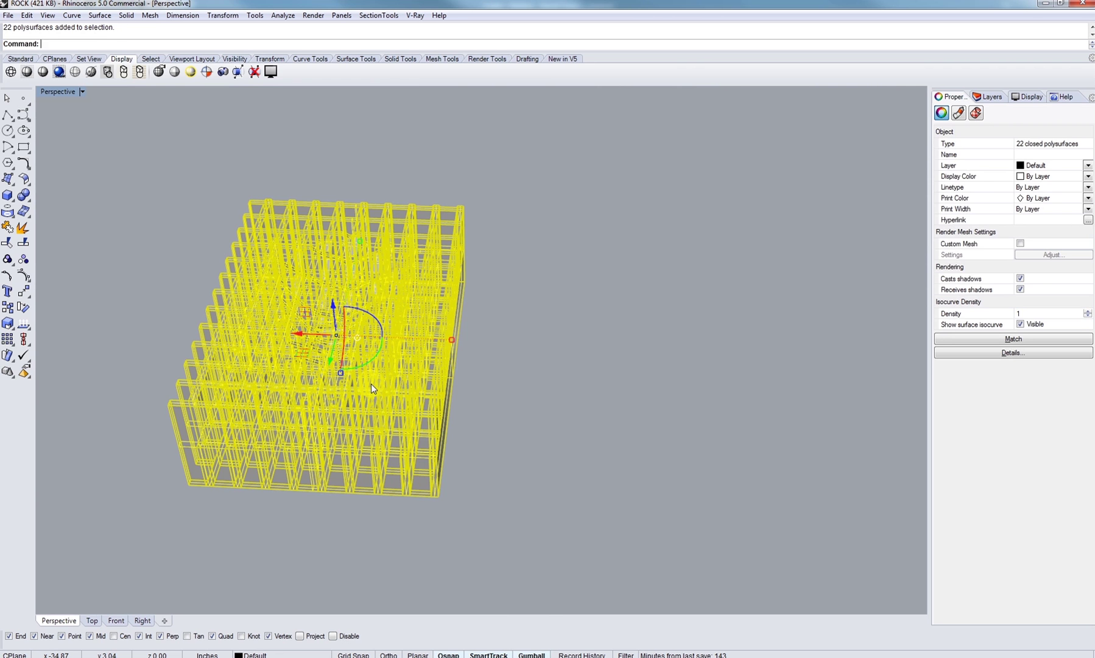
text(copy)
key(Return)
scroll(427, 450, down, 6)
click(378, 502)
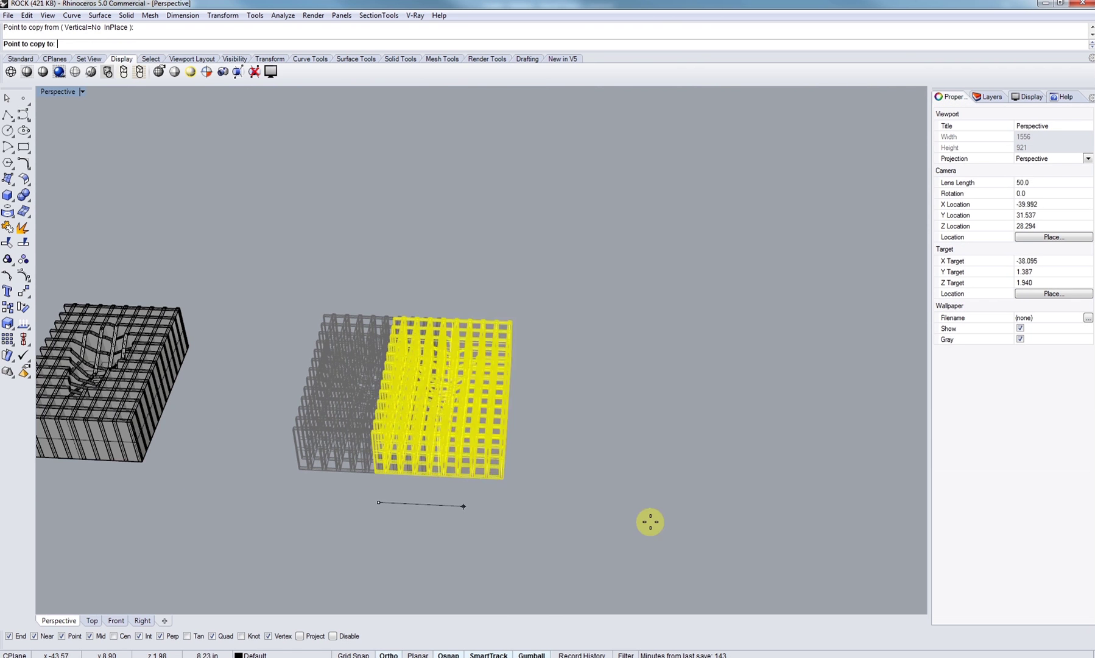
key(Return)
click(616, 518)
key(Return)
Move the short ribs of the copied grid out of the long ribs so both sets stand side by side.
shift+right_drag(660, 466, 434, 476)
click(572, 454)
drag(435, 477, 211, 435)
key(Return)
right_drag(359, 351, 463, 339)
Lock all earlier stages, from the rock and mold blocks to the assembled grids, leaving the separated rib sets unlocked.
click(463, 340)
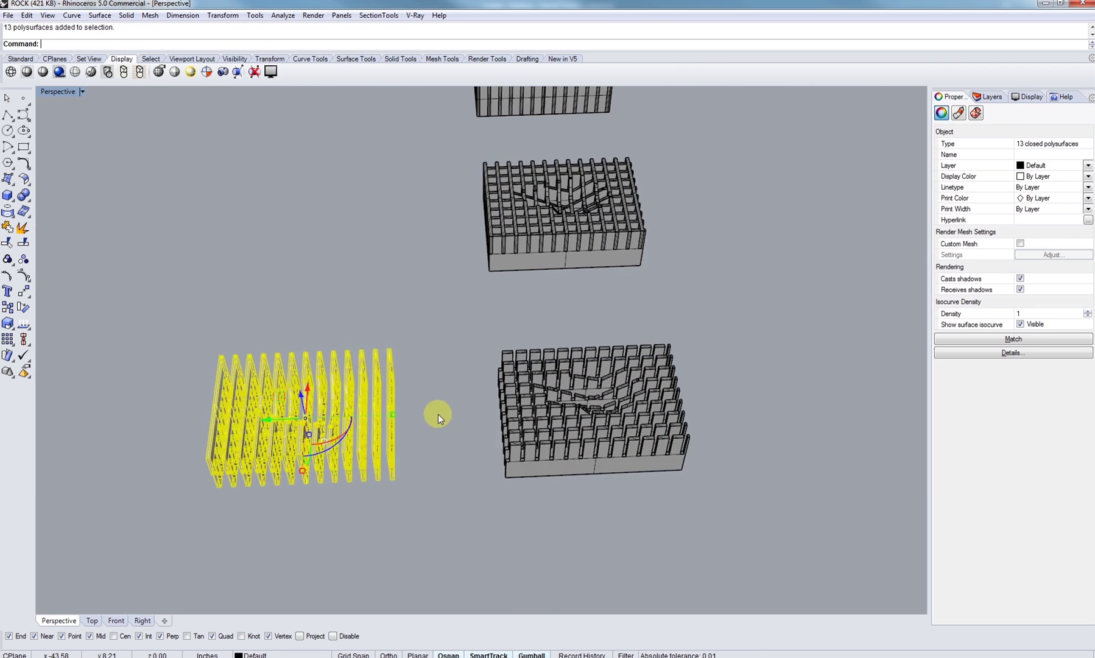
scroll(481, 313, down, 6)
shift+right_drag(600, 317, 570, 423)
drag(570, 422, 288, 46)
shift+right_drag(594, 156, 604, 350)
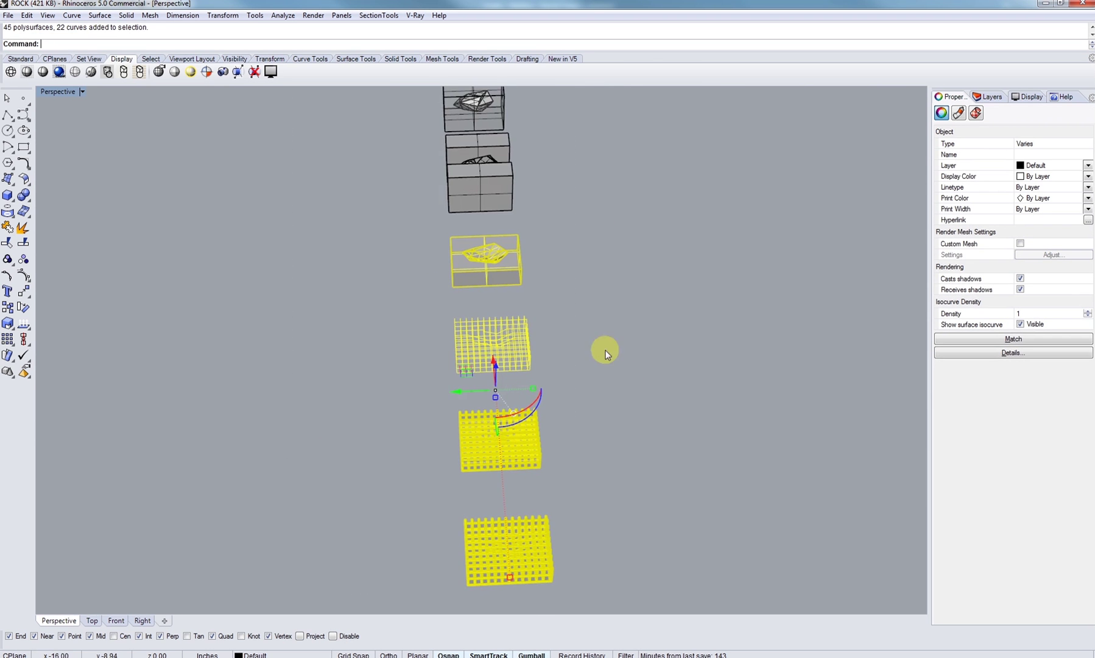
shift+drag(604, 349, 451, 103)
scroll(471, 205, down, 4)
right_drag(471, 205, 503, 321)
key(ctrl+l)
Move both separated rib sets together sideways, away from the row of locked stages.
shift+right_drag(557, 510, 544, 426)
scroll(492, 370, up, 6)
scroll(493, 370, up, 4)
drag(692, 551, 503, 458)
shift+right_drag(502, 459, 509, 359)
shift+drag(487, 359, 314, 462)
shift+drag(410, 427, 323, 452)
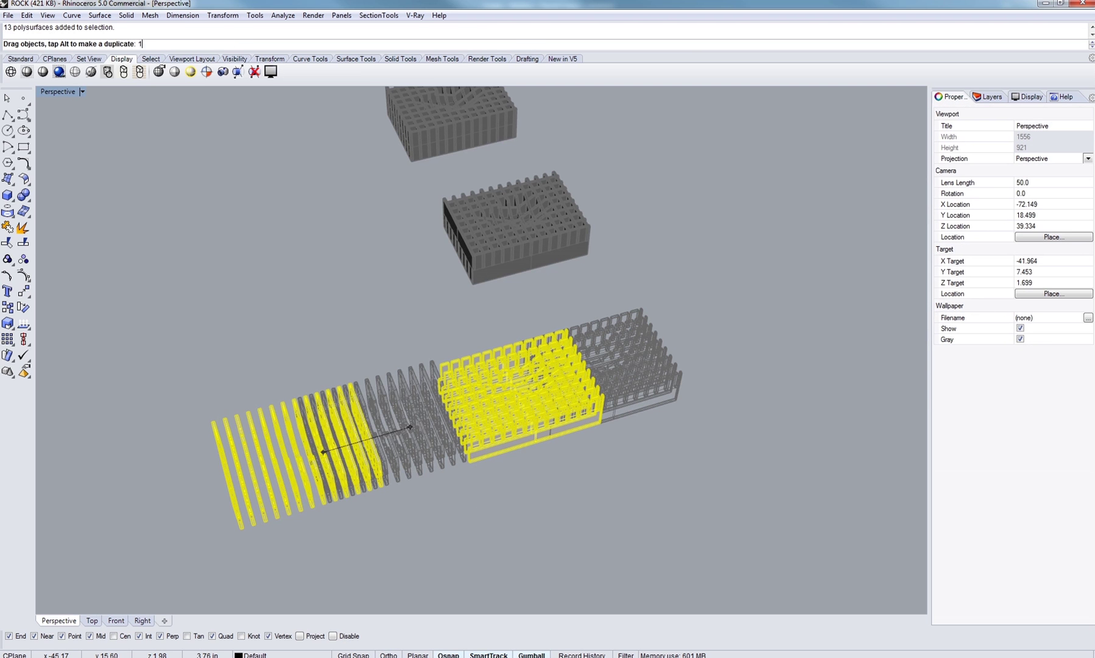
key(Return)
Rotate the set of long ribs so that each rib lies flat.
click(347, 269)
shift+right_drag(316, 397, 541, 457)
click(494, 356)
right_drag(494, 356, 533, 309)
shift+drag(522, 299, 455, 316)
click(578, 371)
right_drag(579, 372, 559, 326)
right_drag(446, 338, 475, 424)
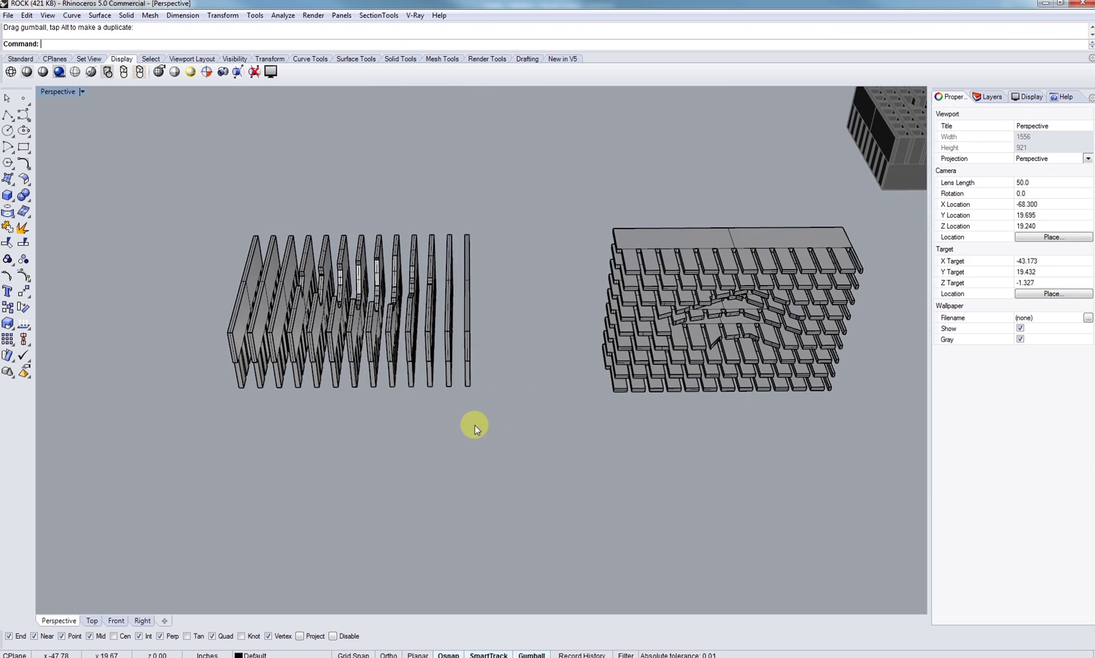
Rotate the set of short ribs about two axes so that each rib lies flat.
click(353, 338)
shift+drag(382, 294, 408, 246)
right_drag(408, 246, 446, 342)
drag(446, 343, 459, 321)
right_drag(459, 322, 397, 338)
click(528, 324)
right_drag(529, 324, 535, 350)
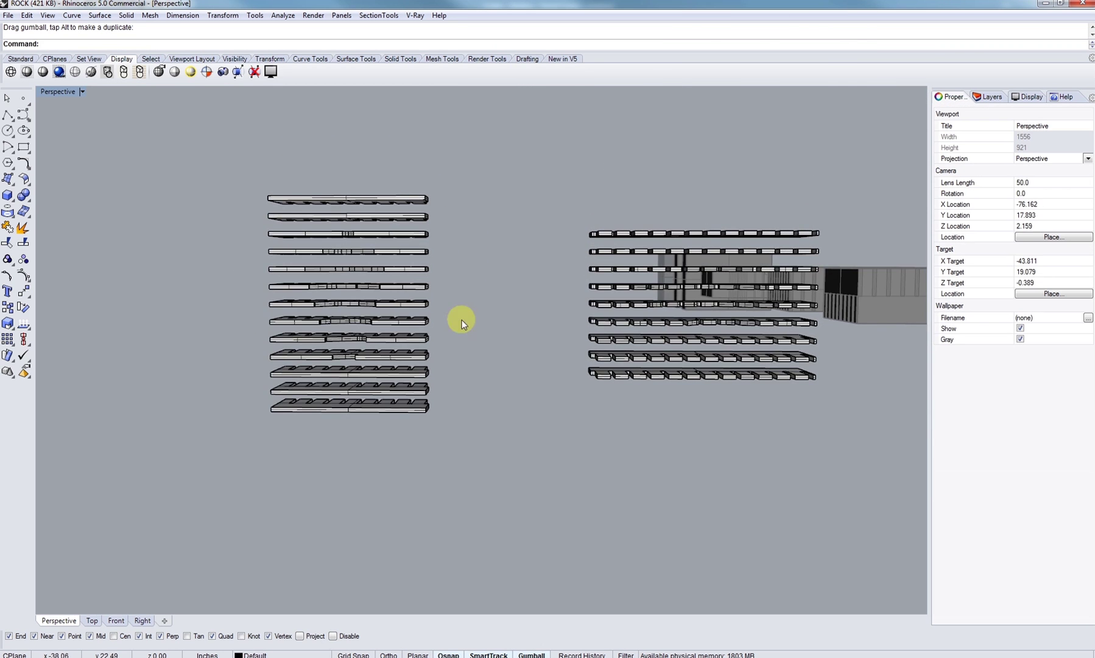
Check both flattened rib sets and switch to a full-size Top view of the model.
shift+right_drag(621, 319, 314, 363)
right_drag(562, 371, 486, 435)
shift+right_drag(509, 505, 550, 357)
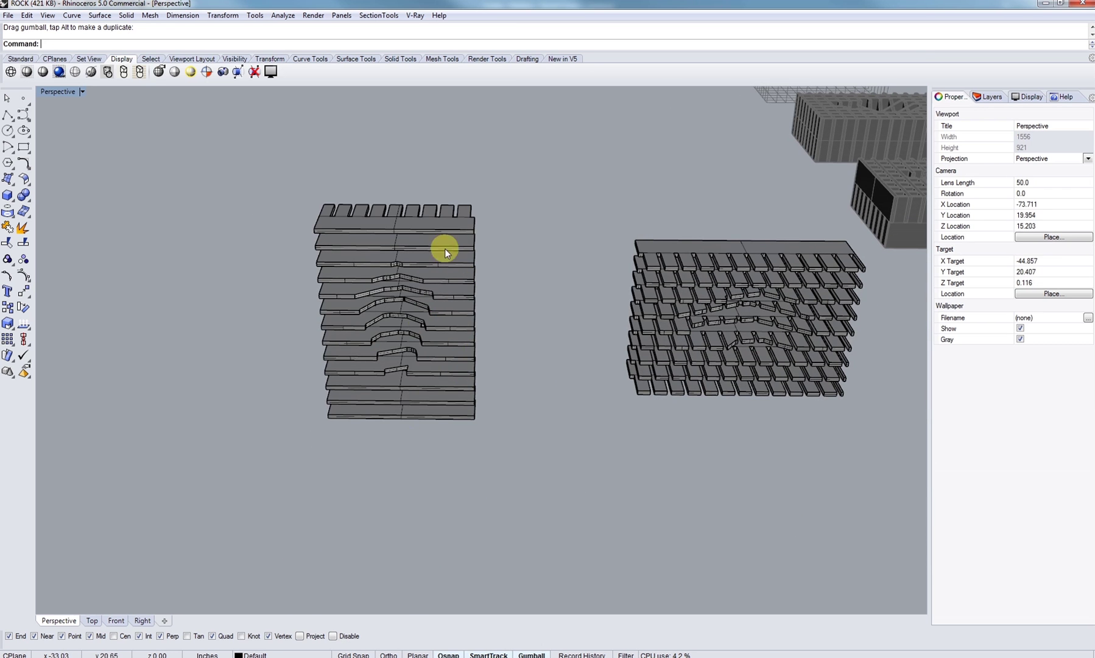
shift+right_drag(524, 272, 437, 300)
scroll(450, 235, down, 4)
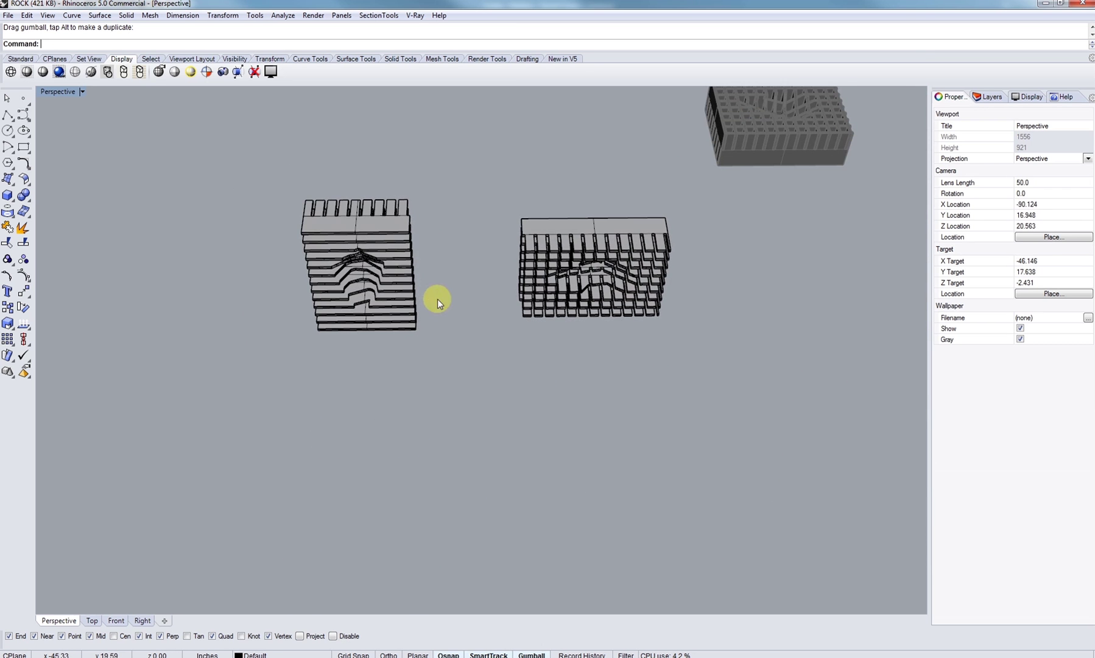
double_click(68, 92)
double_click(49, 91)
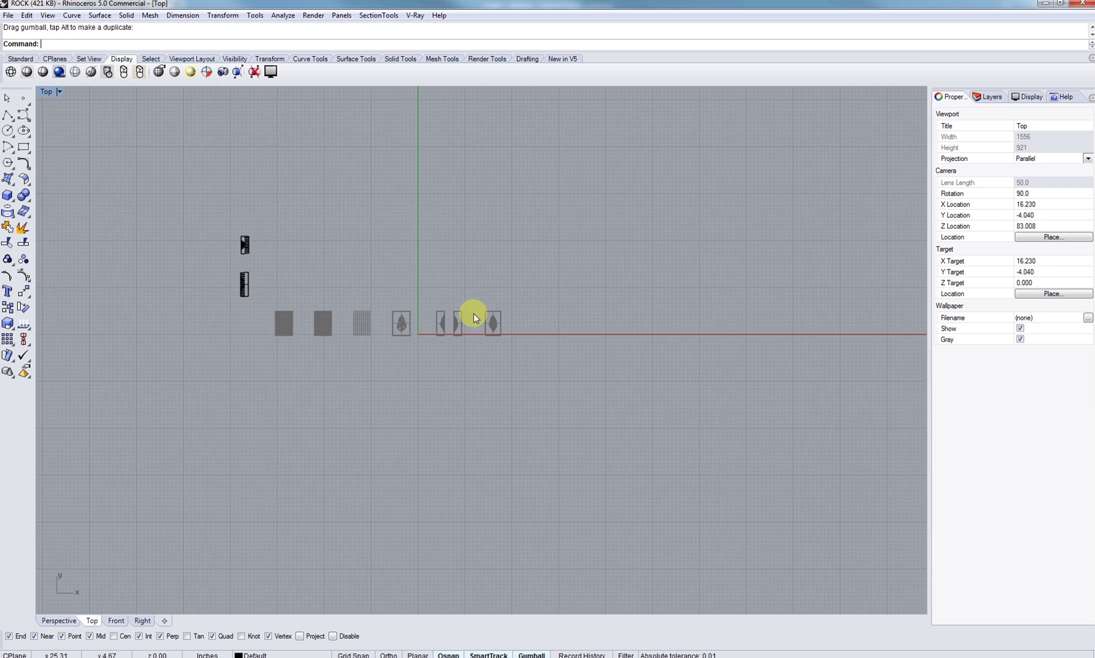
Draw a sheet rectangle 32 inches long in the empty area beyond the flattened ribs and rotate it to landscape.
scroll(359, 281, up, 2)
right_drag(359, 282, 475, 309)
click(23, 148)
click(158, 251)
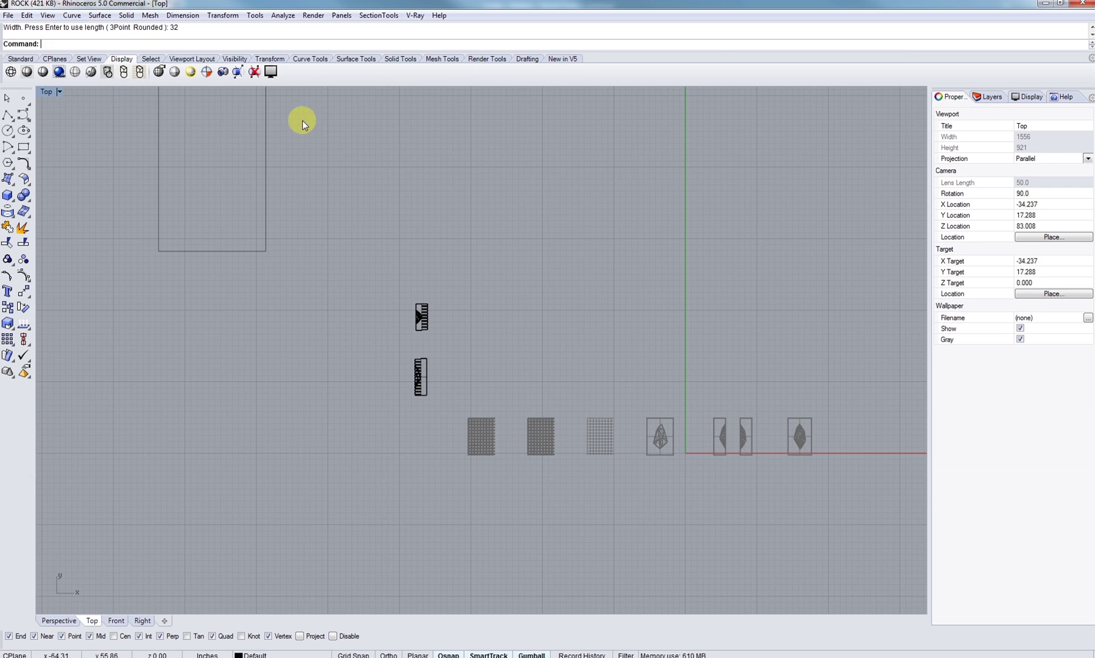
click(267, 92)
right_drag(319, 307, 371, 359)
click(308, 302)
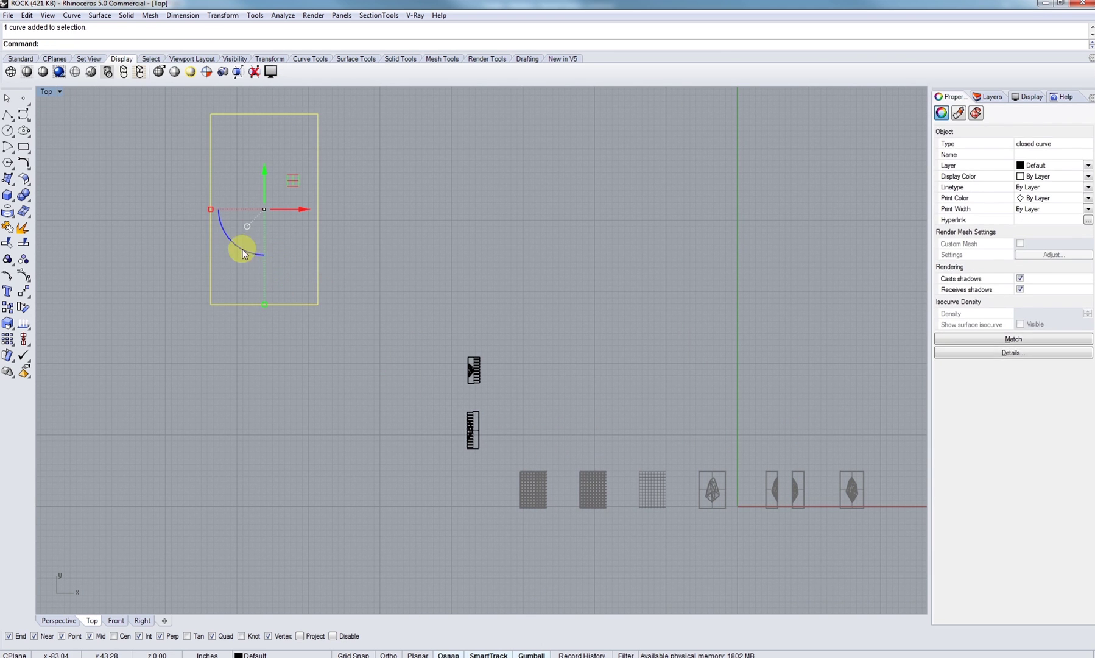
drag(243, 253, 228, 178)
right_drag(313, 180, 287, 193)
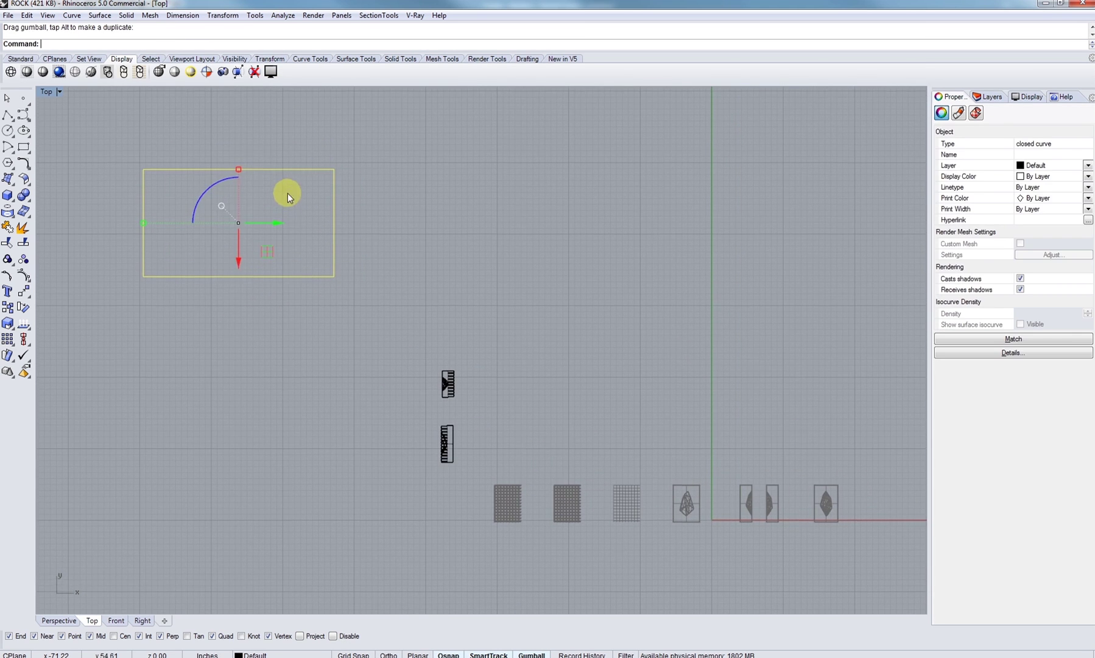
Copy the sheet rectangle and place the duplicate beside the original with a gap between them.
key(ctrl+c)
key(ctrl+v)
drag(285, 275, 515, 272)
click(415, 102)
right_drag(410, 154, 383, 172)
click(354, 183)
right_drag(315, 156, 350, 173)
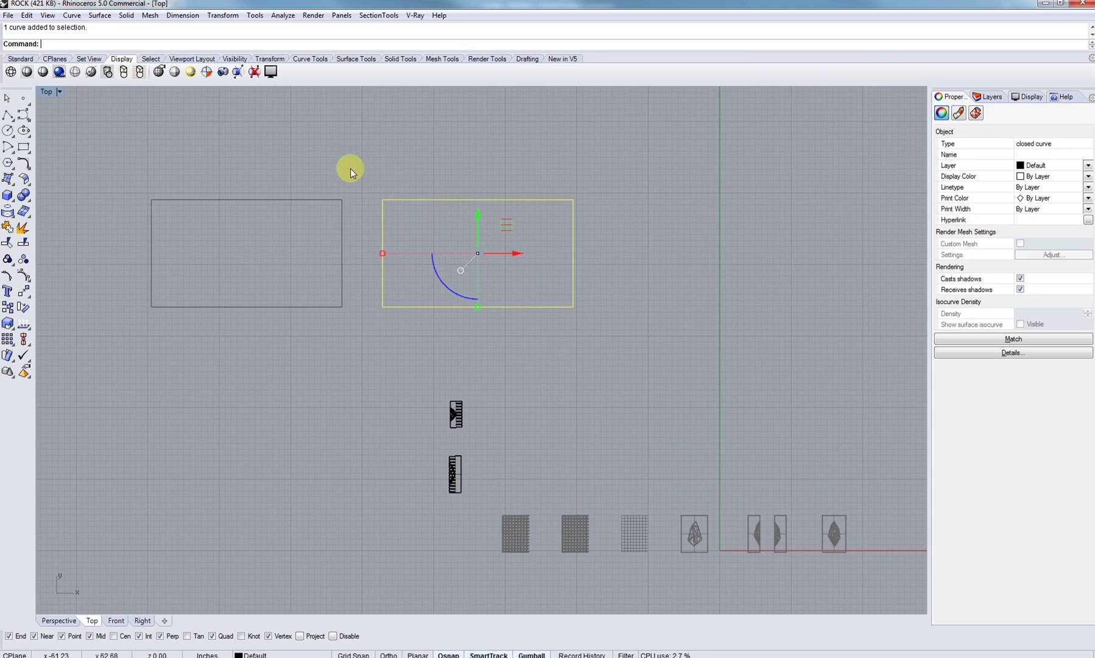
Select both sheet rectangles and lock them.
shift+drag(351, 168, 319, 233)
right_drag(319, 233, 356, 212)
key(ctrl+l)
right_drag(387, 279, 410, 298)
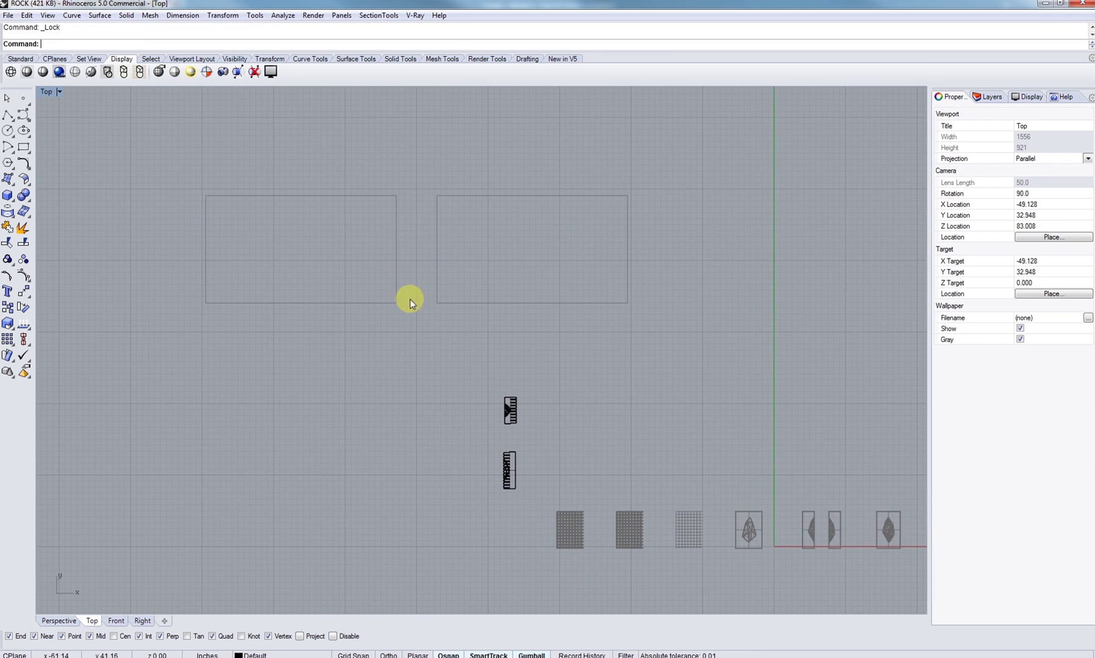
right_drag(462, 367, 462, 315)
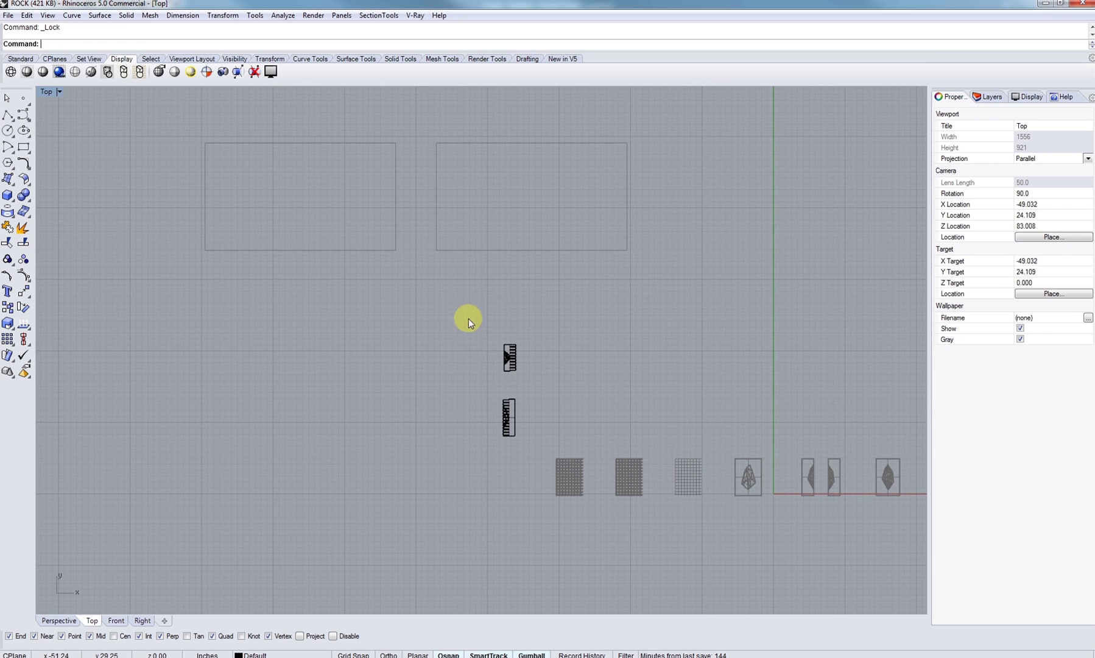
Move the short rib set into the upper-left corner of the first sheet and the long rib set into the second sheet's.
click(507, 350)
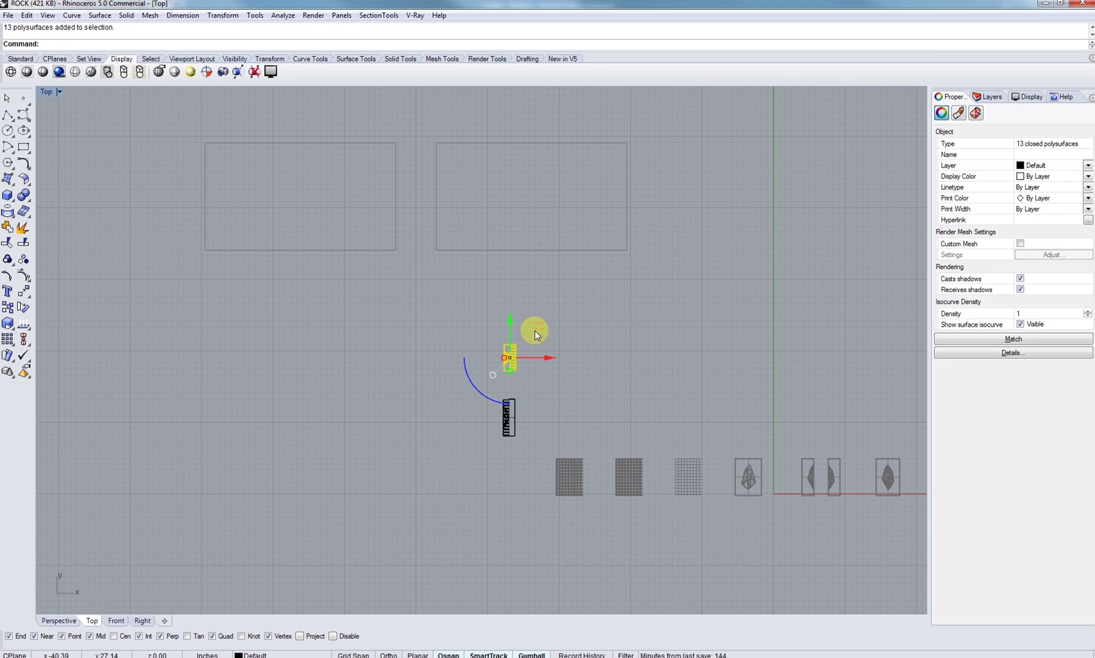
drag(535, 334, 278, 196)
scroll(296, 171, down, 8)
drag(520, 431, 467, 345)
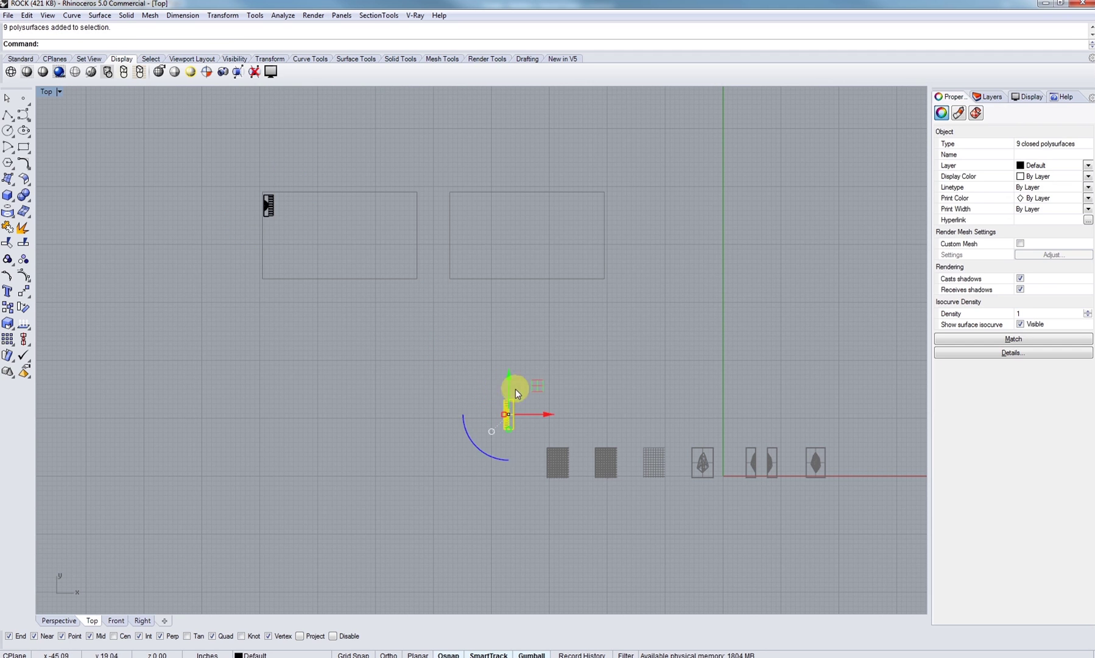
drag(516, 393, 495, 184)
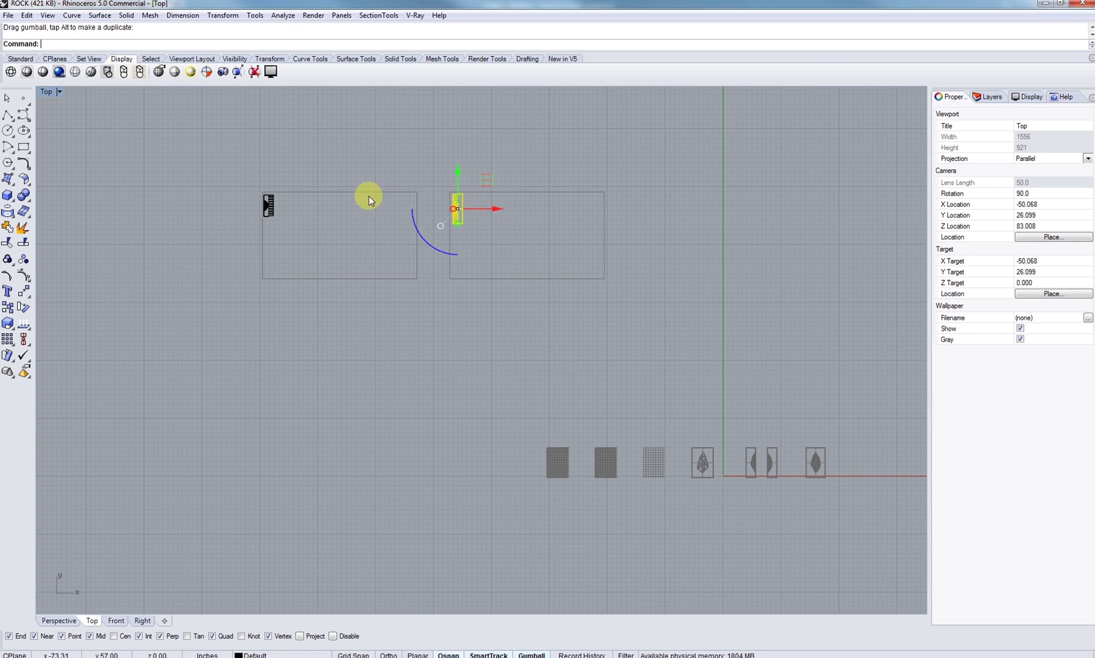
right_drag(317, 167, 339, 222)
Return to the four-viewport layout and ungroup the stacked short ribs in the Front view.
double_click(47, 93)
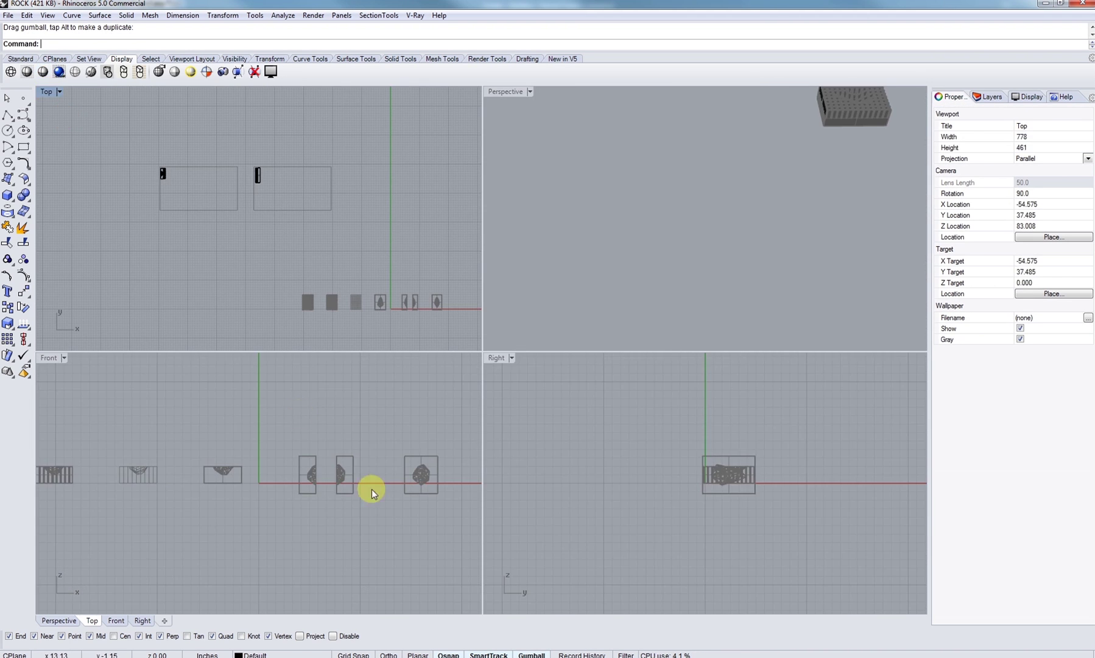
right_drag(723, 478, 534, 484)
right_drag(360, 508, 400, 480)
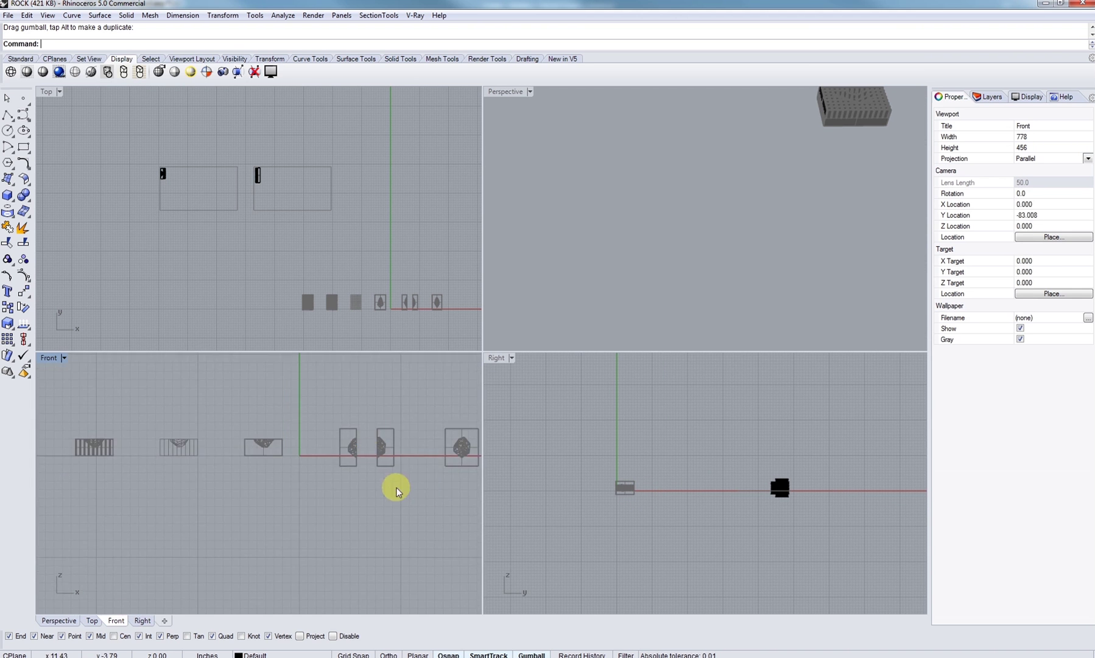
scroll(329, 454, down, 10)
right_drag(247, 463, 194, 507)
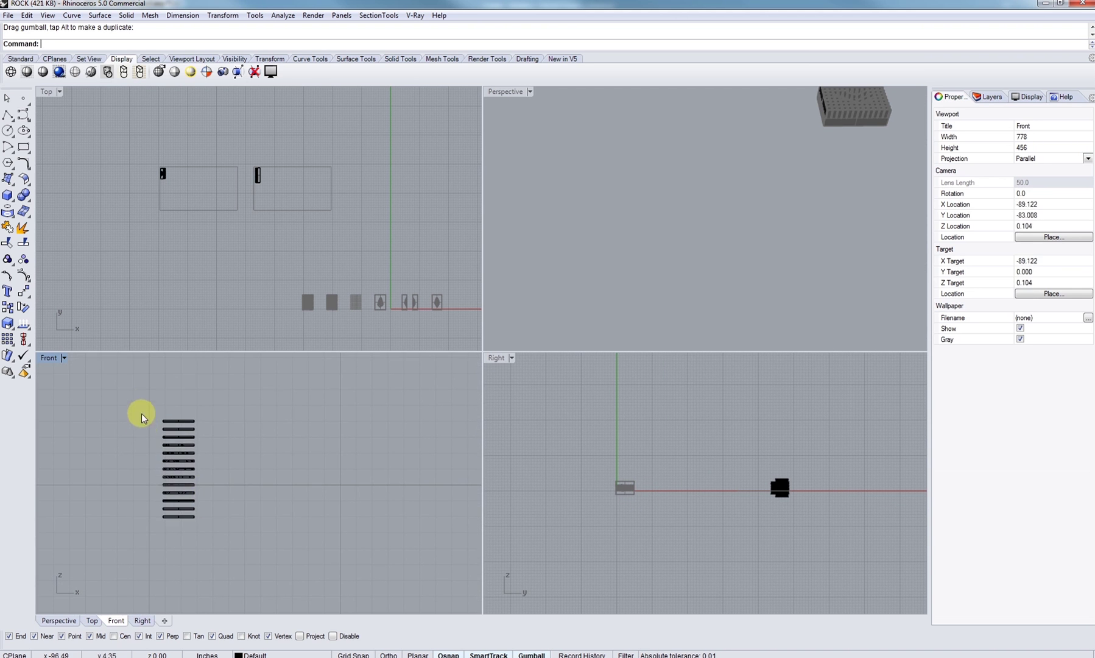
drag(216, 531, 219, 535)
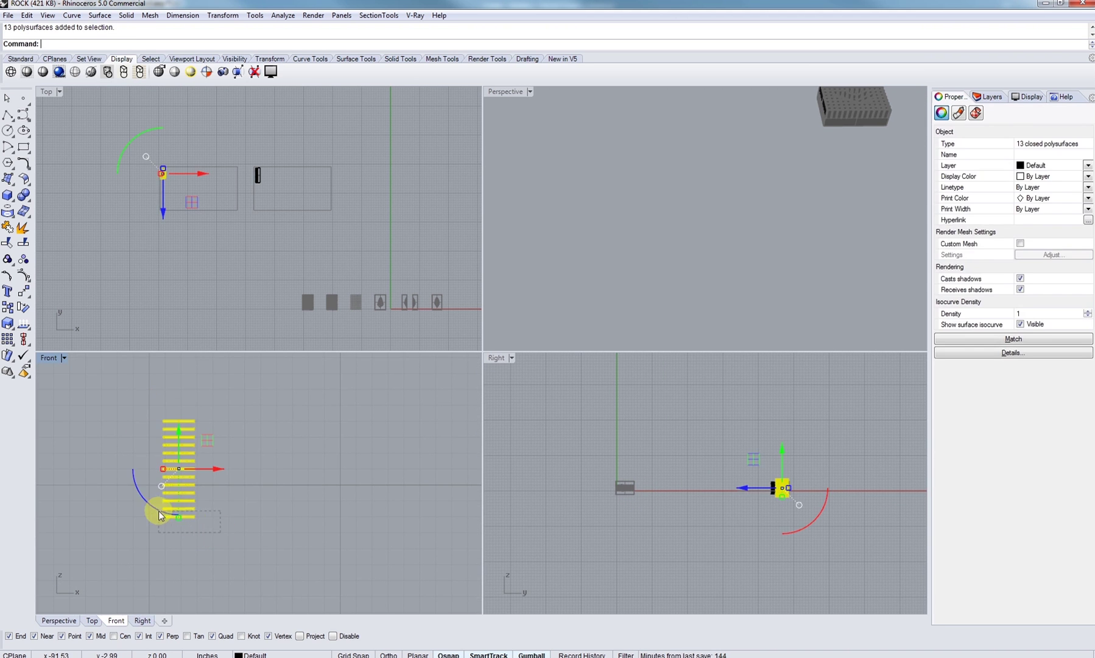
scroll(188, 513, up, 6)
click(191, 505)
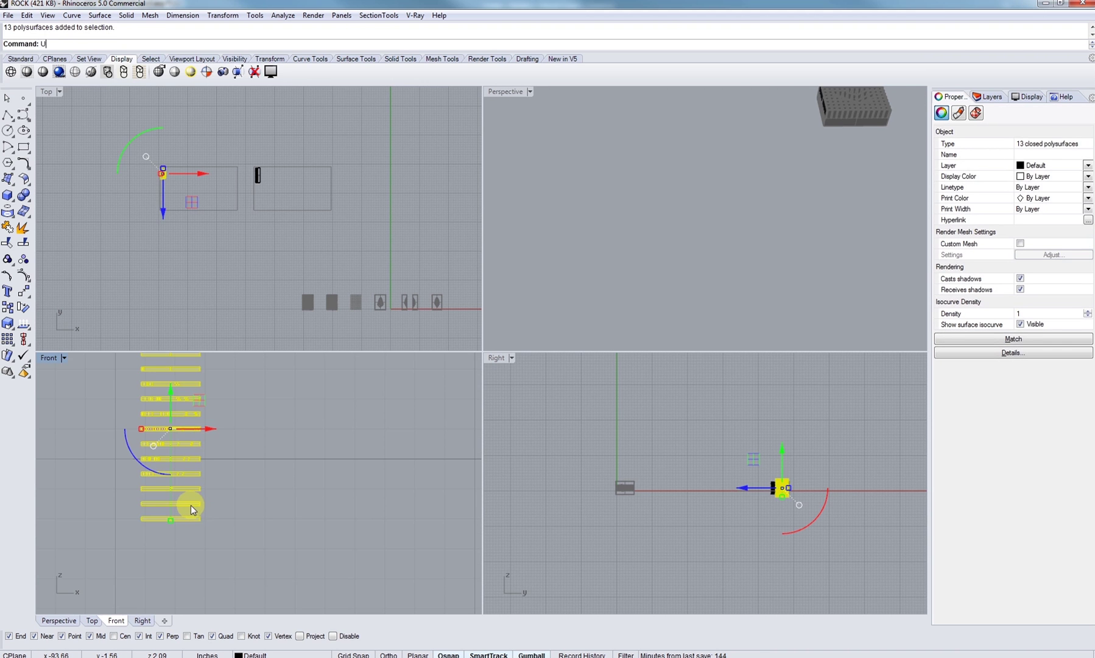
text(ngroup)
key(Return)
Stagger the lower half of the short rib stack sideways in the Front view, leaving one rib behind with each move.
ctrl+drag(135, 514, 269, 489)
ctrl+drag(351, 524, 343, 473)
ctrl+drag(403, 504, 359, 469)
right_drag(366, 487, 279, 503)
shift+drag(255, 475, 319, 475)
ctrl+drag(396, 502, 359, 470)
right_drag(378, 491, 288, 524)
shift+drag(277, 496, 339, 495)
ctrl+drag(385, 537, 279, 489)
right_drag(323, 489, 276, 504)
drag(282, 488, 347, 492)
ctrl+drag(392, 522, 287, 488)
right_drag(373, 481, 300, 508)
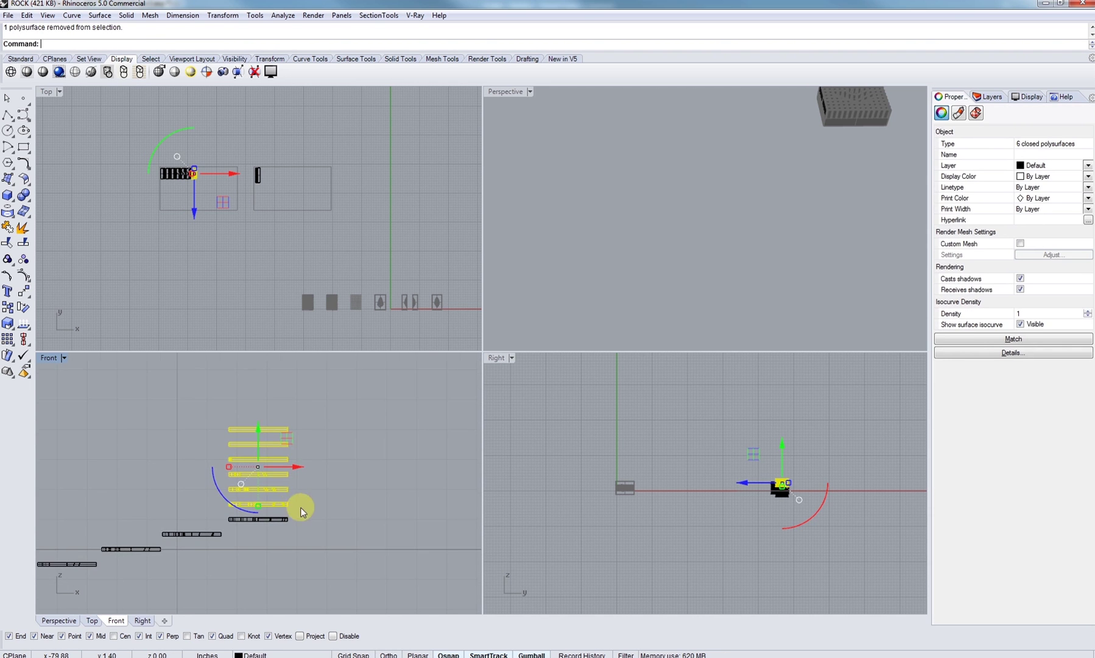
Shift the remaining upper short ribs sideways one after another until all lie side by side across the first sheet.
mouse_move(281, 503)
shift+mouse_down()
mouse_move(345, 497)
mouse_move(287, 500)
shift+mouse_up()
right_drag(334, 487, 313, 493)
mouse_move(313, 492)
shift+mouse_down()
mouse_move(379, 493)
mouse_move(327, 490)
shift+mouse_up()
right_drag(392, 497, 305, 501)
shift+drag(330, 484, 367, 483)
ctrl+drag(402, 517, 287, 475)
right_drag(369, 488, 288, 496)
shift+drag(283, 478, 356, 478)
ctrl+drag(398, 512, 300, 472)
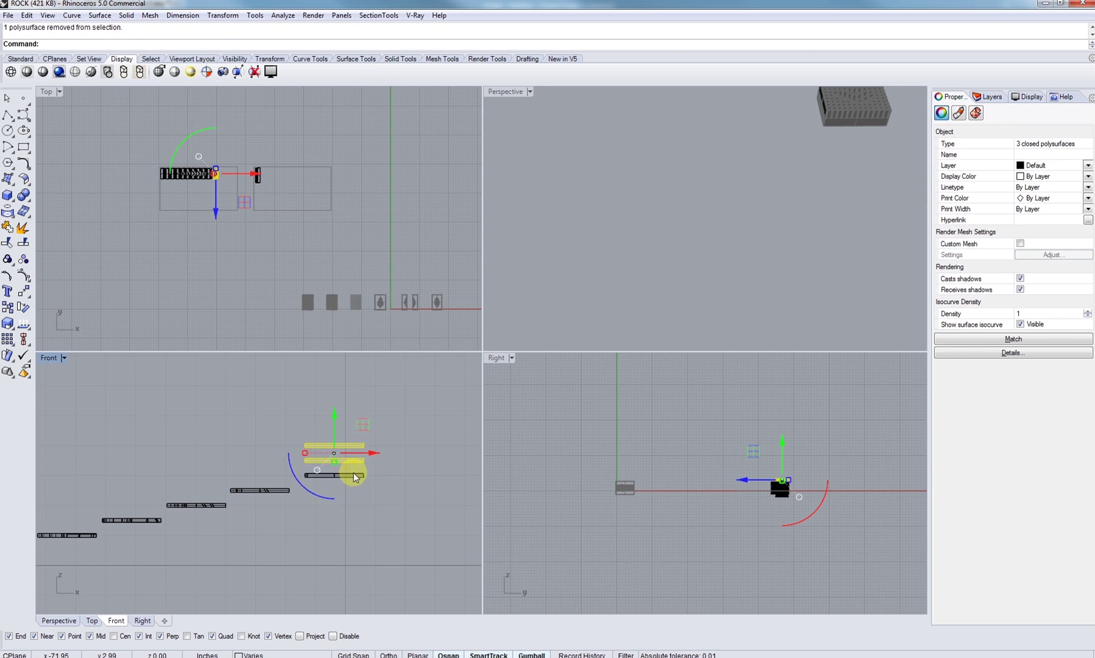
right_drag(349, 472, 271, 478)
shift+drag(281, 466, 345, 469)
right_drag(279, 468, 221, 471)
ctrl+click(297, 471)
drag(311, 461, 391, 408)
click(330, 149)
Ungroup the stacked long ribs in the Front view.
right_drag(403, 467, 204, 449)
scroll(205, 449, down, 7)
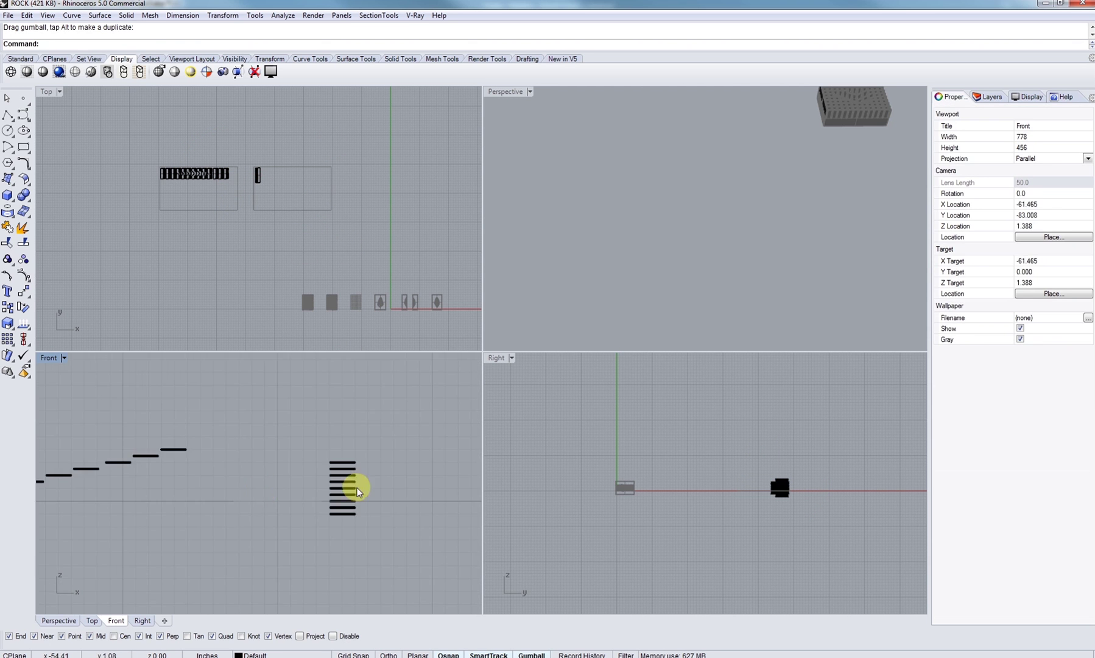
right_drag(357, 486, 282, 465)
scroll(256, 471, up, 6)
click(269, 509)
text(Ungroup)
key(Return)
Stagger the lower long ribs sideways in the Front view, deselecting the lowest rib after each move so it stays in place.
drag(326, 505, 219, 366)
drag(291, 495, 347, 491)
ctrl+click(332, 495)
right_drag(359, 497, 317, 500)
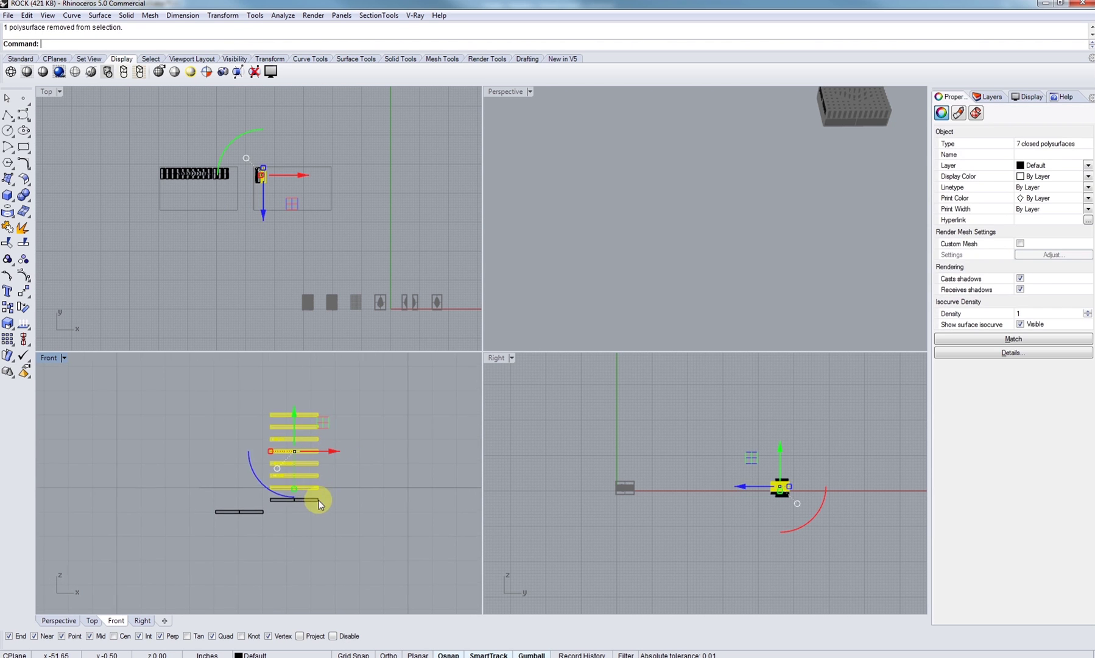
drag(314, 486, 366, 486)
ctrl+click(331, 487)
right_drag(362, 479, 325, 479)
drag(327, 478, 380, 479)
ctrl+click(346, 476)
right_drag(389, 467, 340, 465)
drag(337, 464, 388, 465)
right_drag(406, 467, 345, 476)
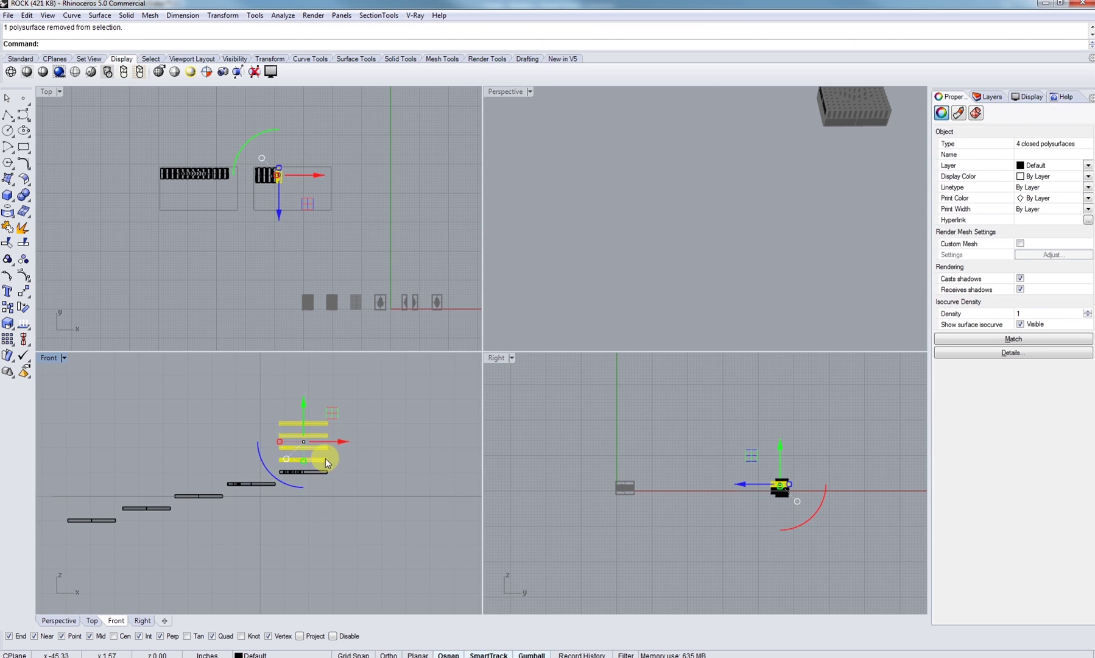
Offset the last long ribs sideways one by one so that the whole set lies in a row on the second sheet.
drag(325, 462, 381, 479)
ctrl+click(350, 459)
right_drag(373, 455, 304, 462)
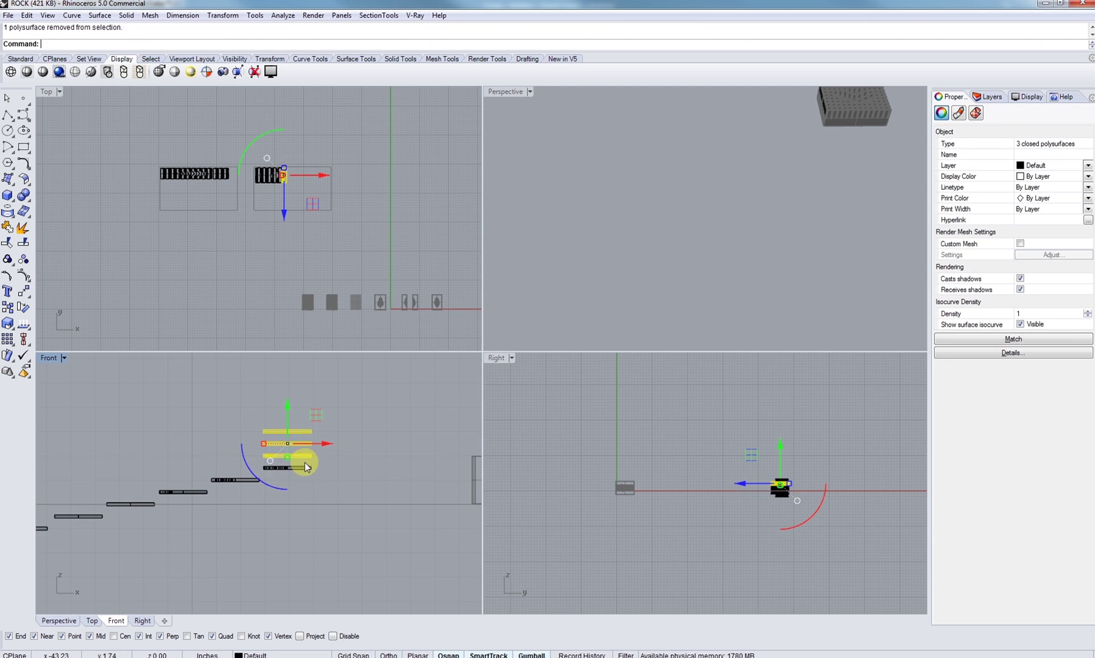
drag(299, 457, 350, 457)
ctrl+click(359, 456)
right_drag(353, 441, 334, 467)
drag(335, 467, 386, 469)
ctrl+click(388, 469)
right_drag(391, 469, 351, 469)
drag(393, 460, 403, 460)
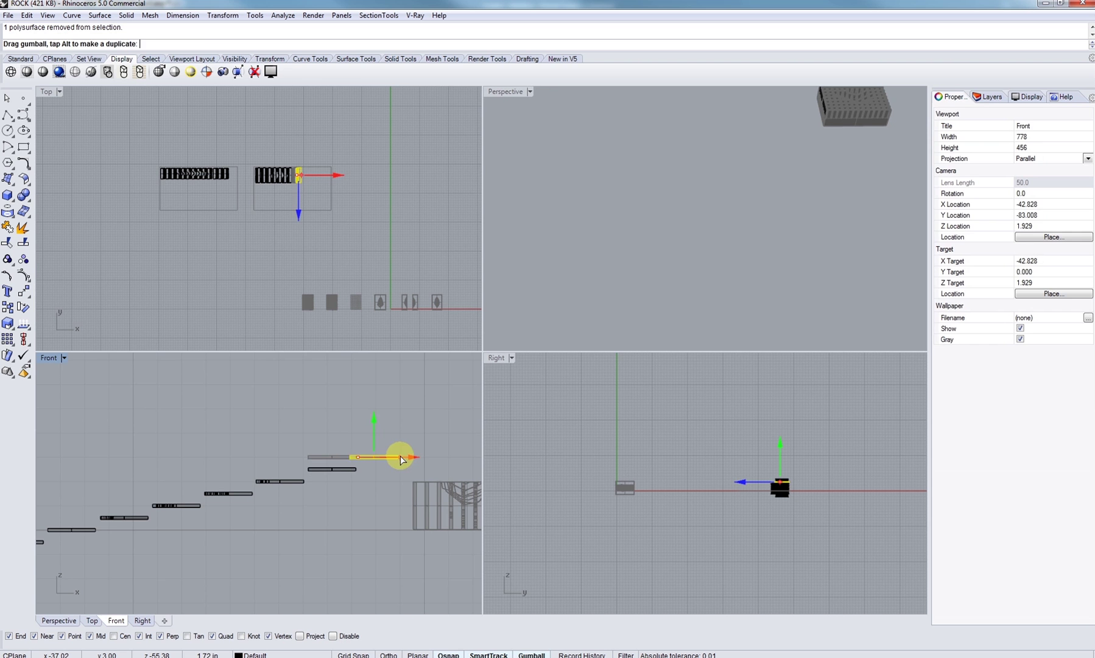
click(275, 231)
Maximize the Top view and unlock all locked objects, including the sheet rectangles.
right_drag(236, 213, 280, 289)
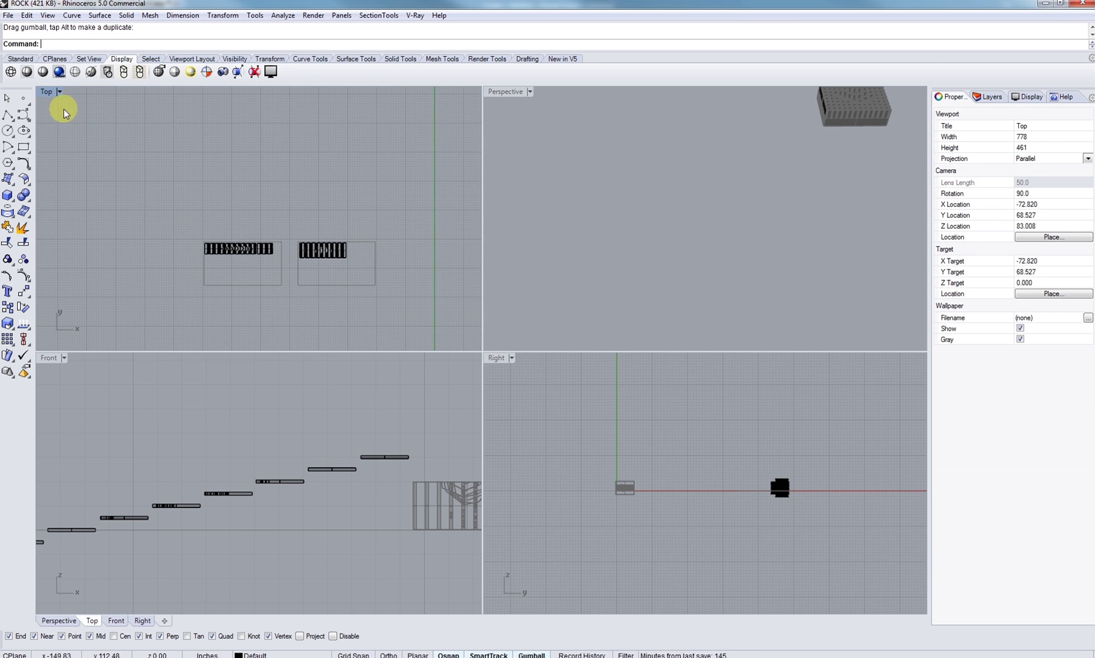
double_click(45, 92)
right_drag(330, 355, 302, 370)
text(U)
right_drag(268, 398, 233, 402)
scroll(307, 376, up, 12)
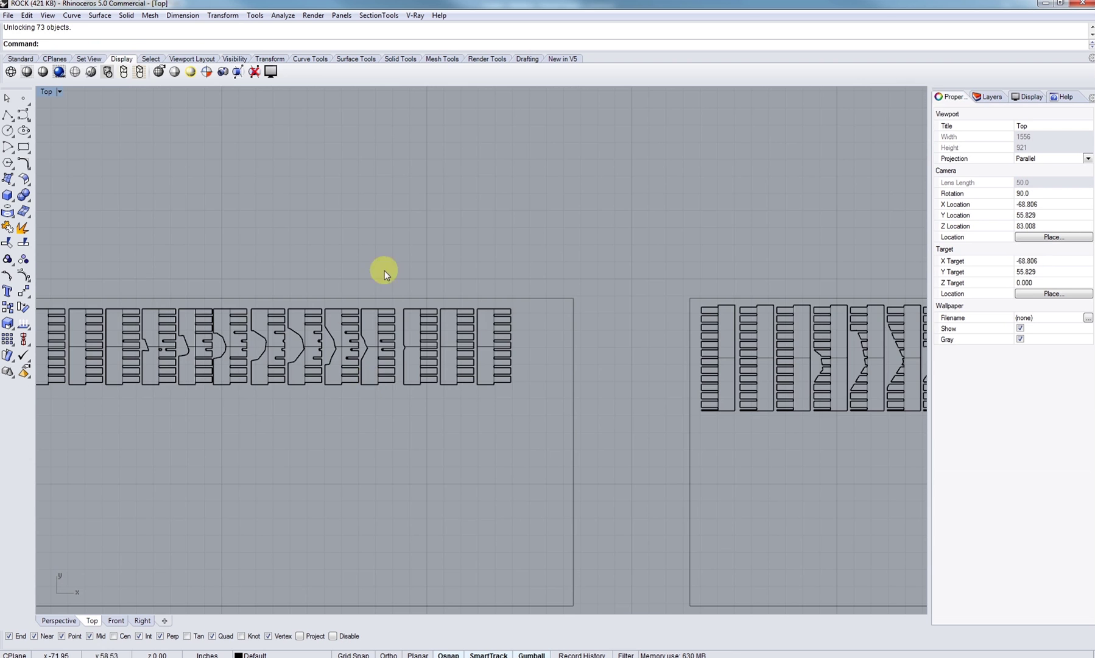
scroll(475, 338, down, 6)
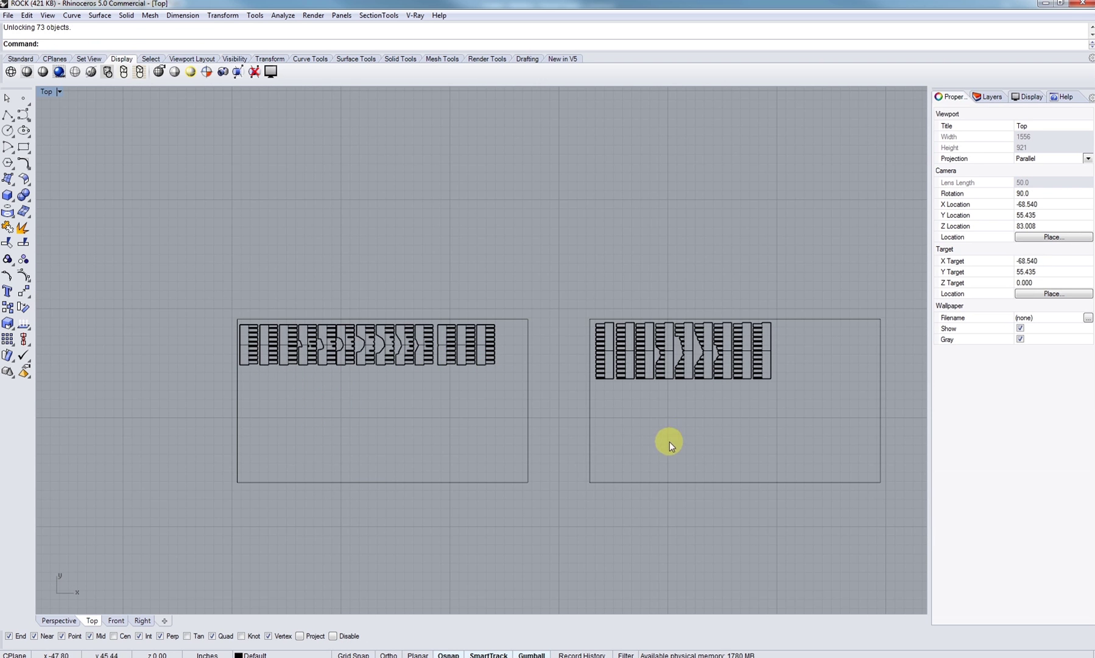
Create a Make2D drawing of both sheets and their ribs using the Current View layout with source layers maintained.
right_drag(612, 415, 476, 407)
drag(709, 520, 213, 335)
key(ctrl+a)
right_drag(180, 327, 193, 359)
text(Make)
key(Return)
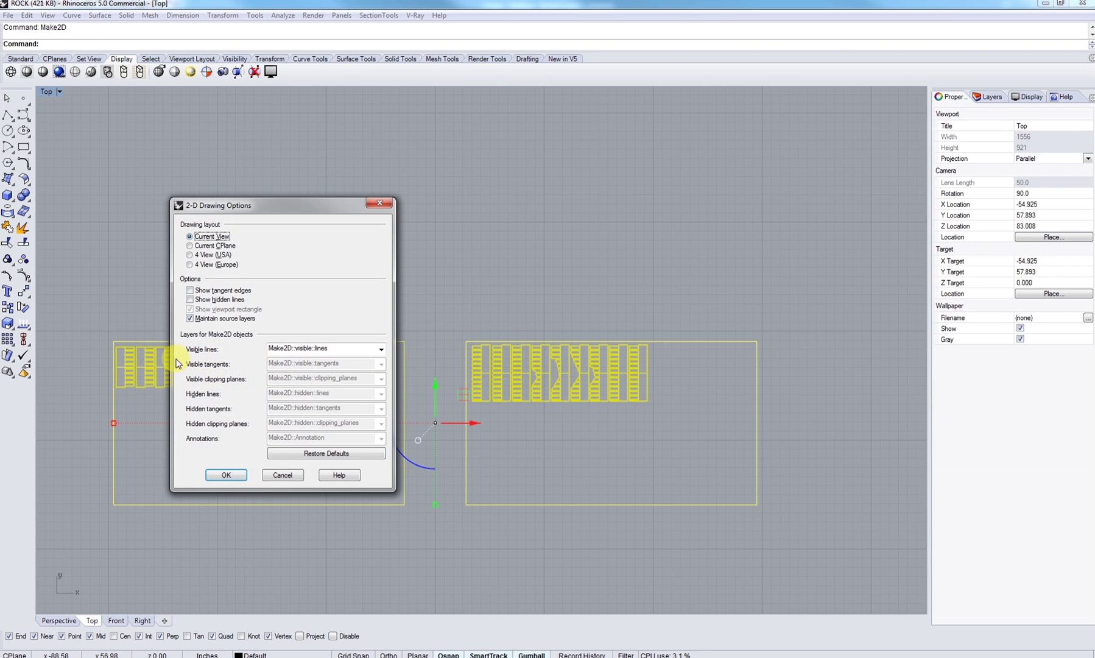
click(229, 470)
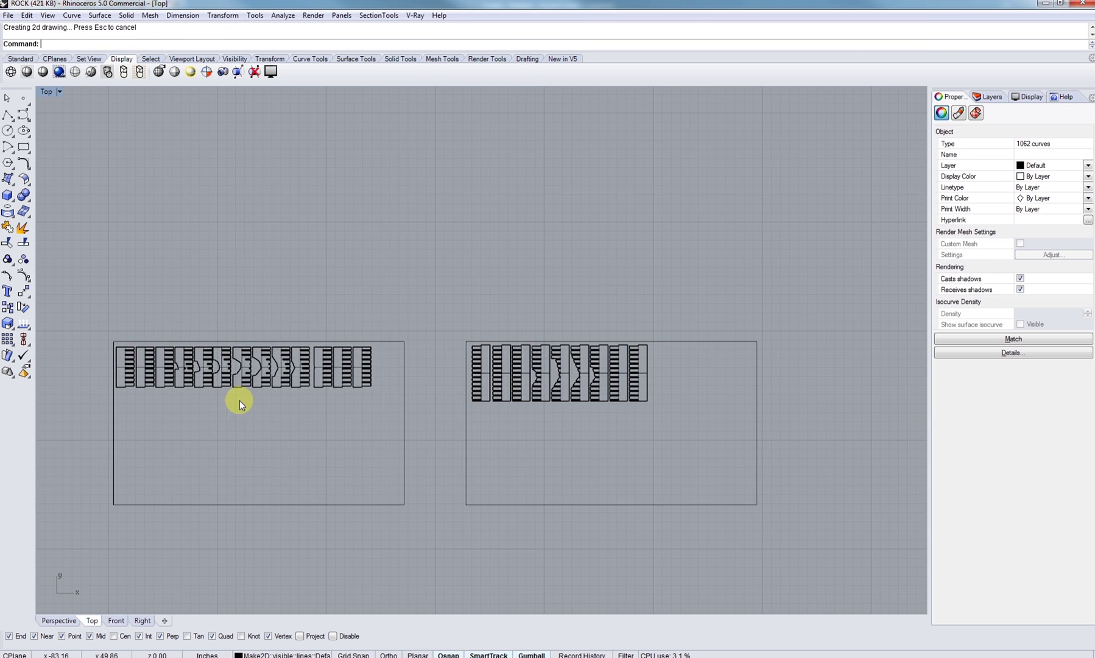
Move the new 2D drawing up along the Y axis, clear of the modeling stages near the origin.
scroll(380, 359, down, 15)
right_drag(533, 419, 460, 436)
scroll(464, 437, up, 8)
drag(421, 464, 450, 269)
click(461, 220)
scroll(460, 221, up, 8)
right_drag(492, 276, 341, 303)
Assign the 2D rib curves on both sheets to Layer 01, leaving the sheet outlines on their own layer.
drag(64, 267, 274, 400)
drag(99, 268, 389, 382)
shift+drag(429, 272, 696, 385)
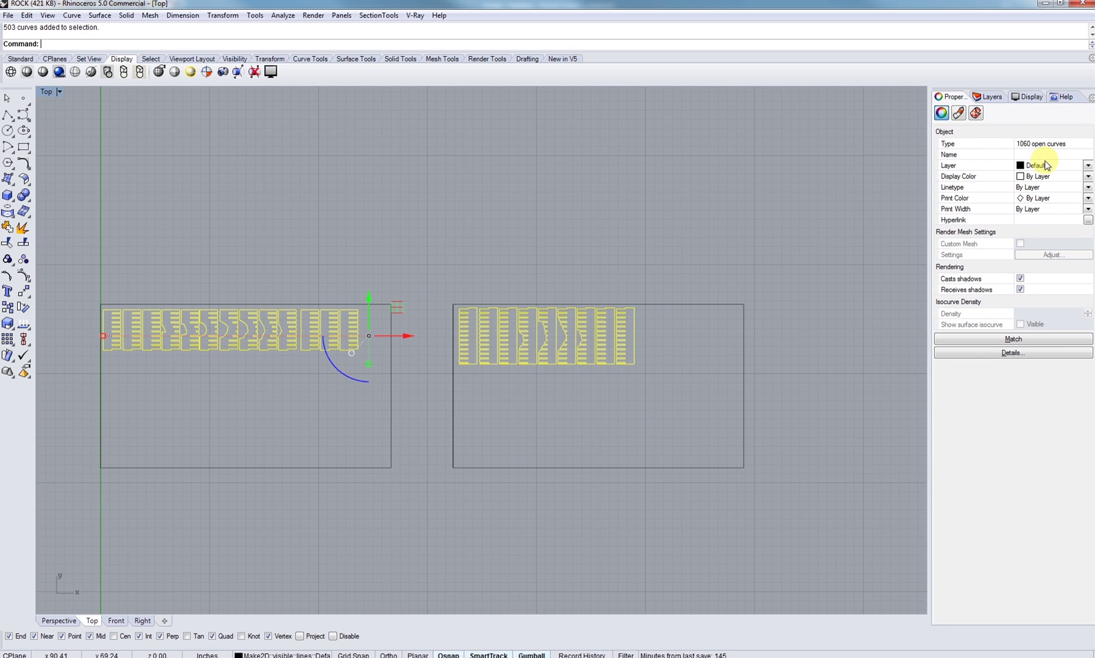
click(1042, 165)
click(1038, 184)
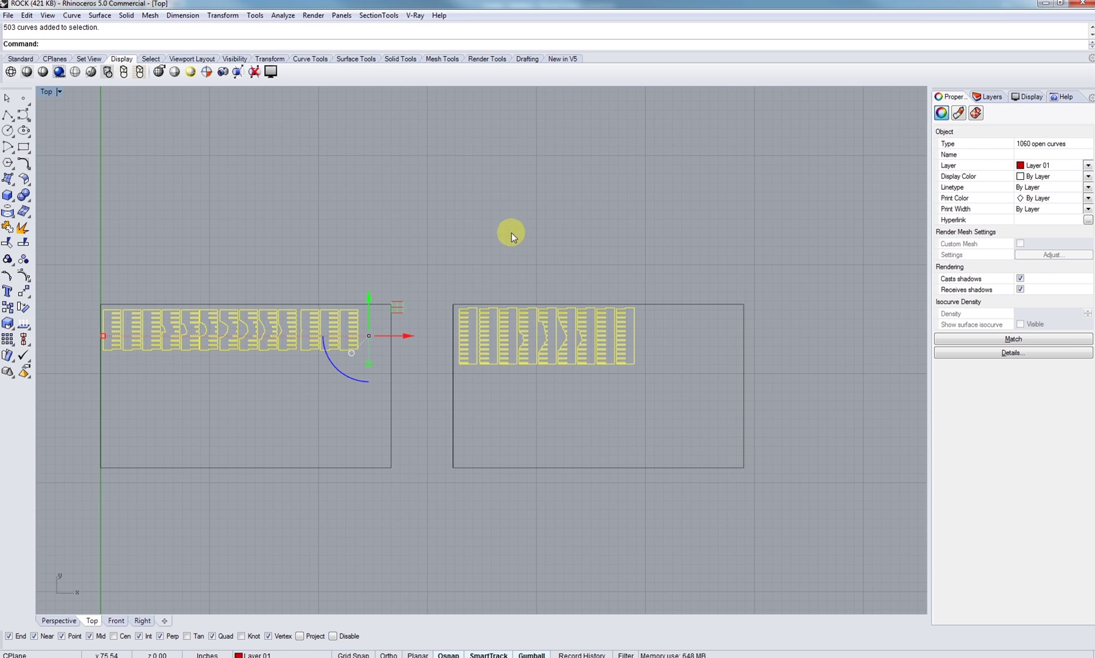
click(474, 241)
right_drag(458, 468, 540, 501)
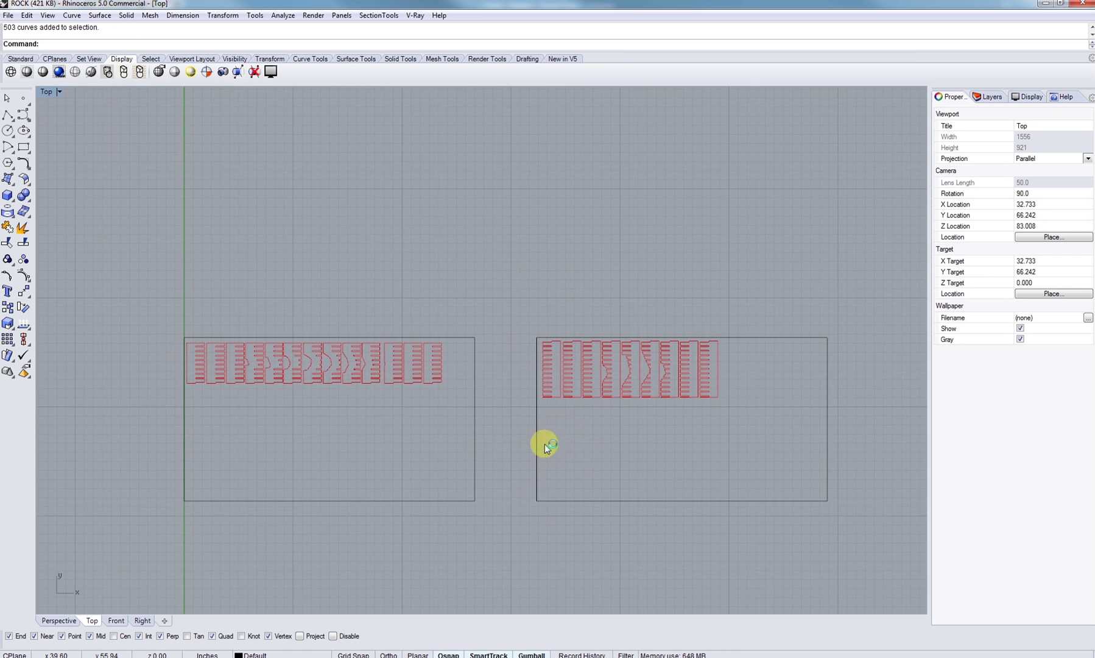
right_drag(599, 430, 563, 408)
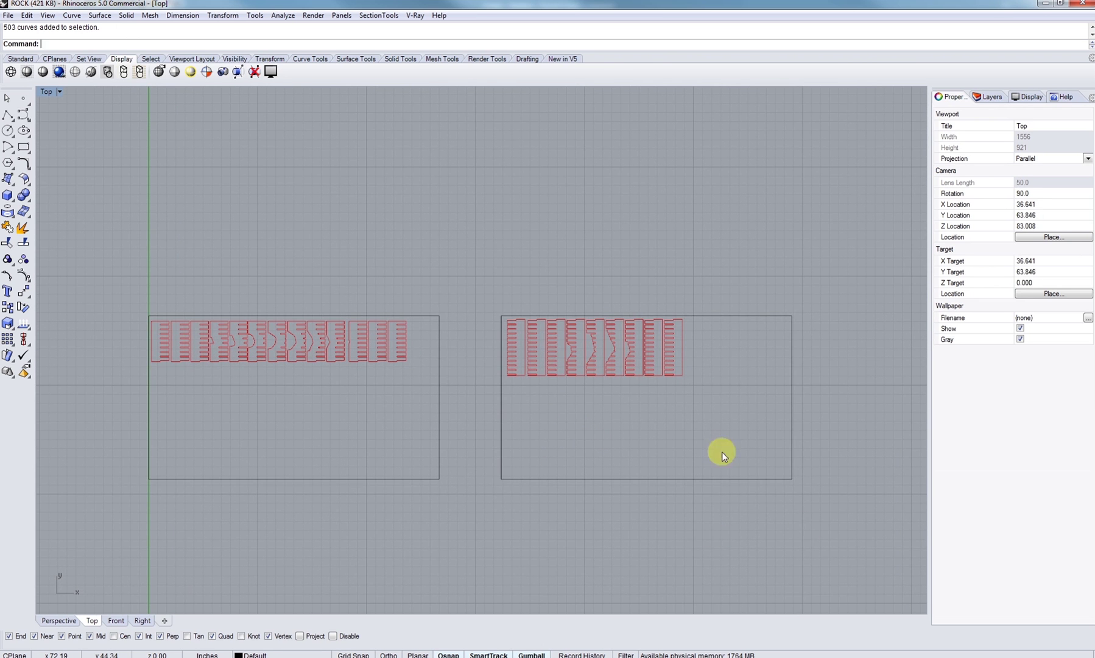
Start an export of all 2D sheet and rib curves, and cancel it without saving a file.
drag(149, 240, 148, 212)
text(Export)
key(Return)
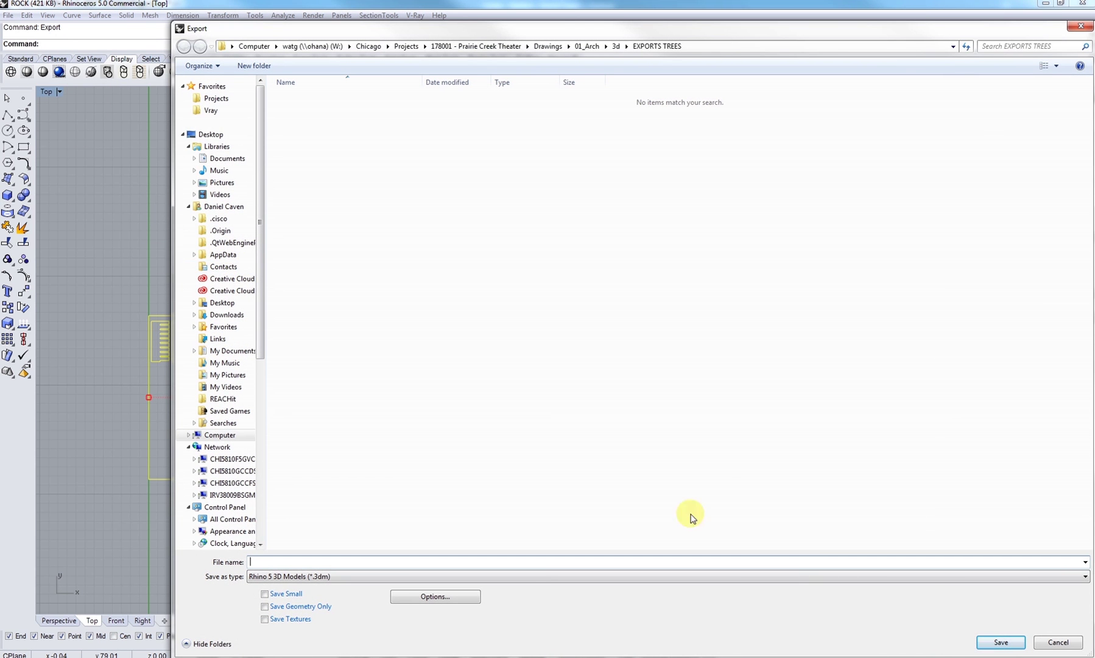
click(1039, 643)
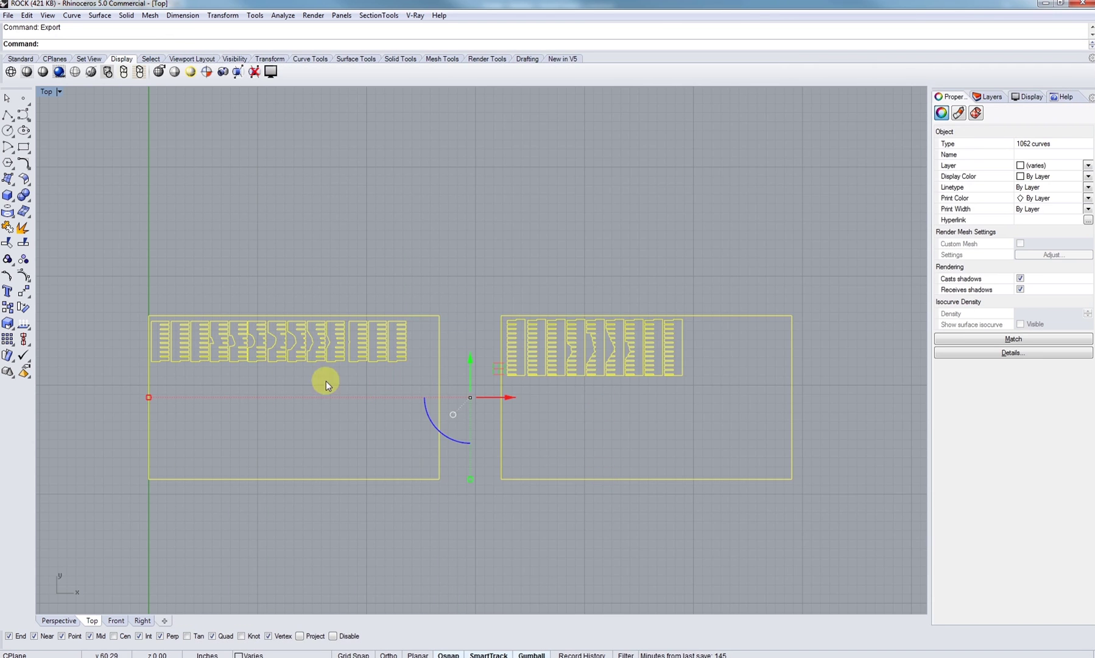
Deselect the curves and examine the notches and rock profiles of the rib outlines on both sheets up close.
scroll(309, 362, up, 10)
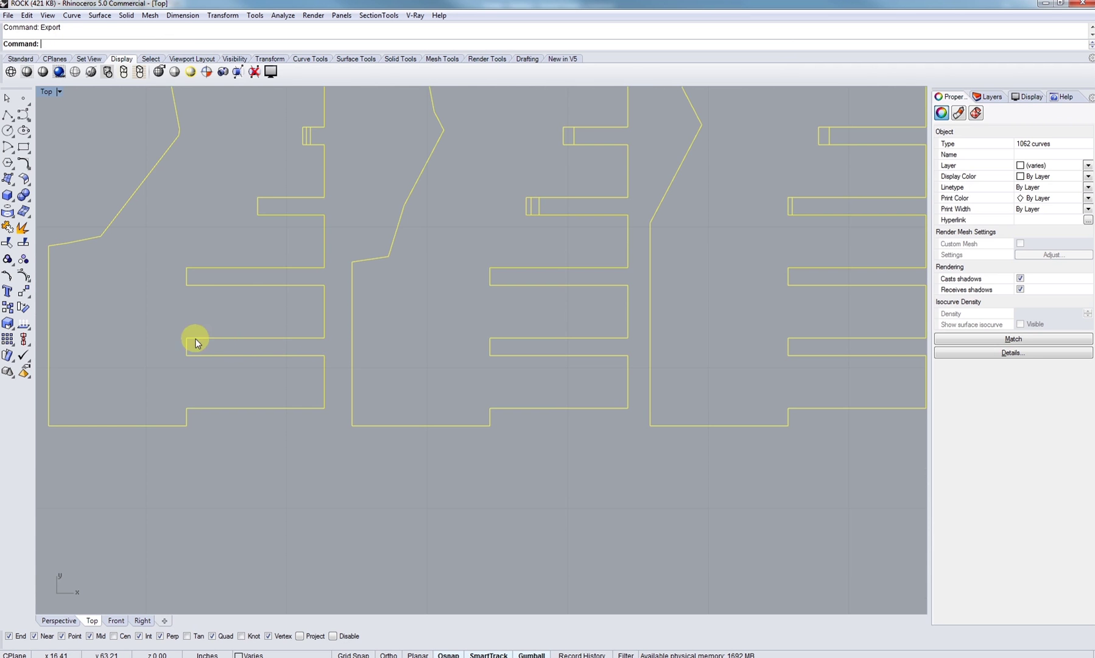
scroll(308, 358, down, 5)
key(Escape)
scroll(452, 361, down, 3)
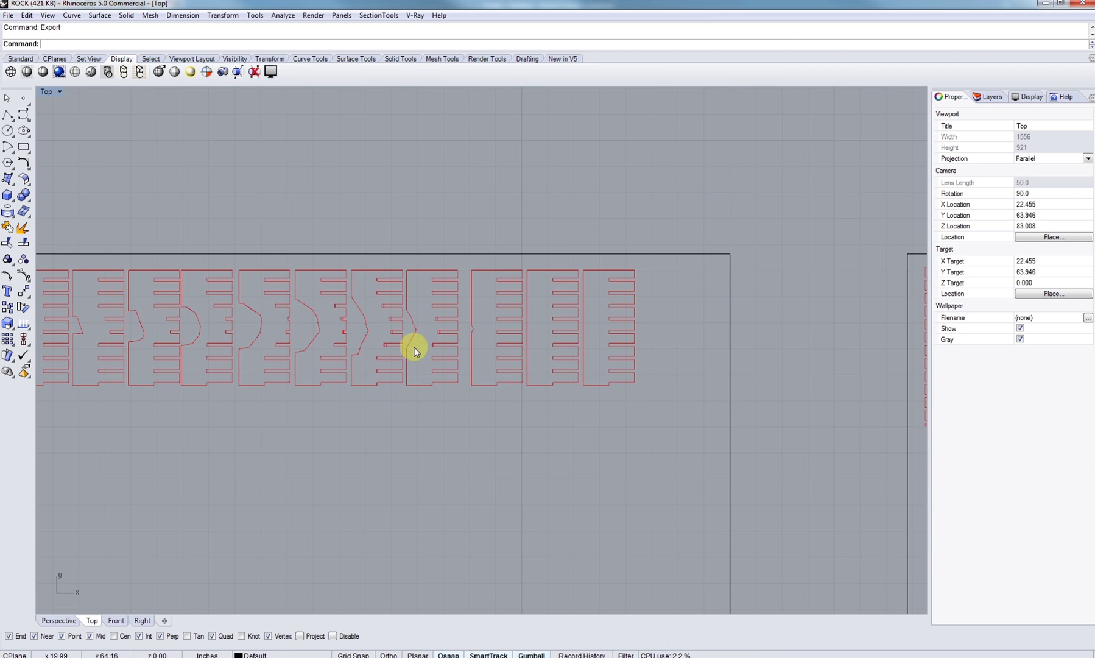
scroll(390, 344, up, 5)
scroll(400, 347, up, 2)
scroll(395, 360, down, 4)
scroll(611, 479, down, 5)
scroll(501, 430, up, 2)
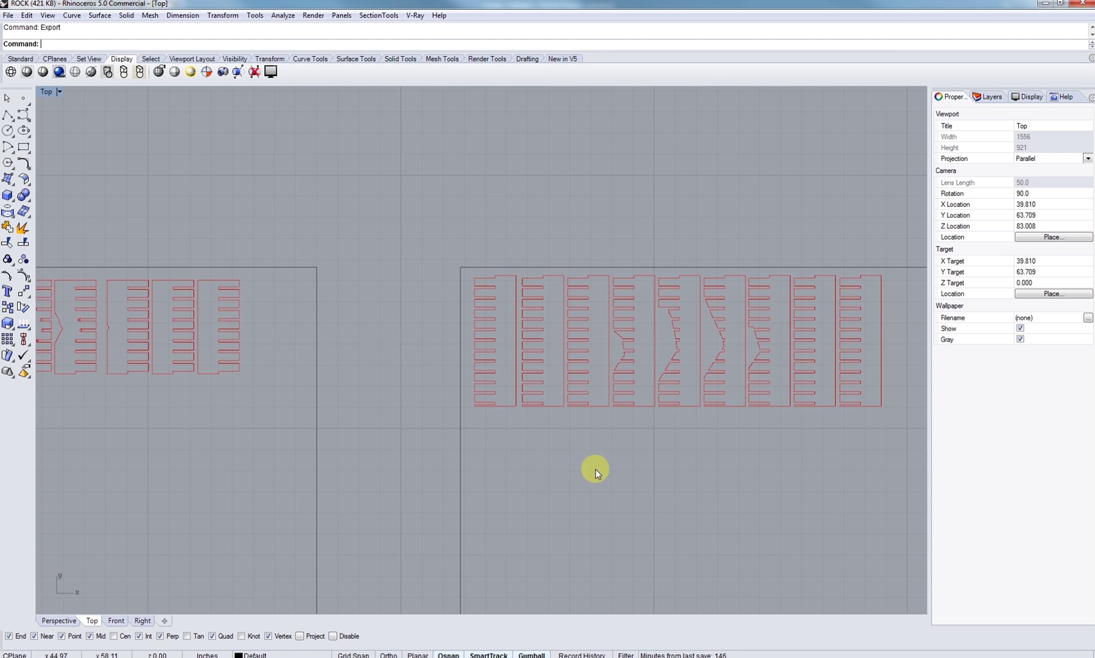
scroll(523, 432, down, 4)
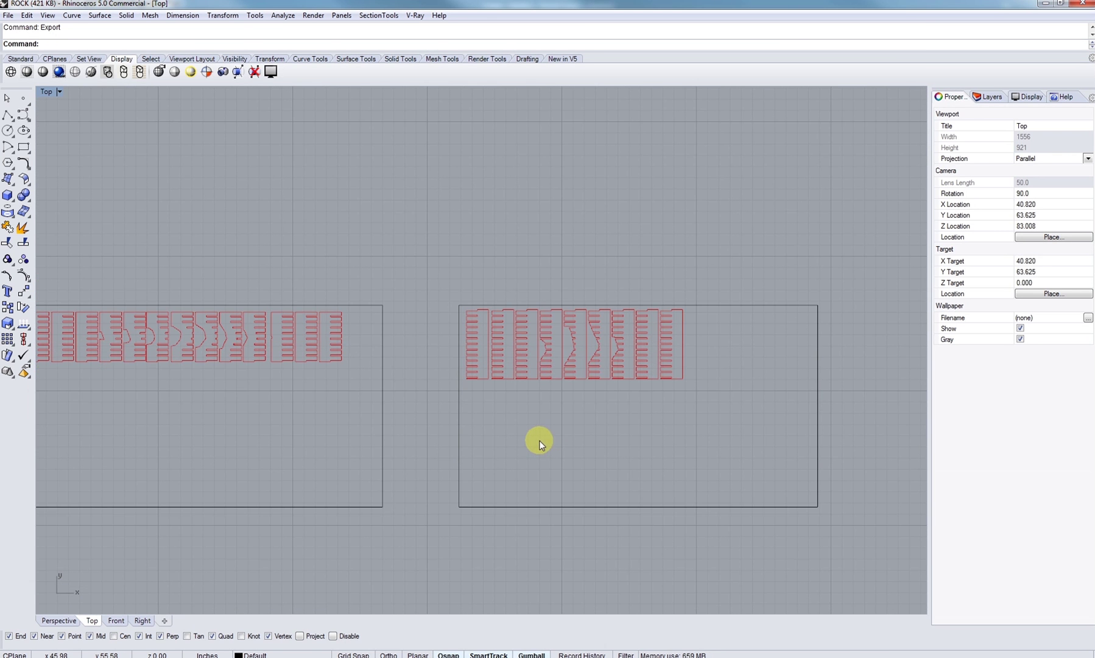